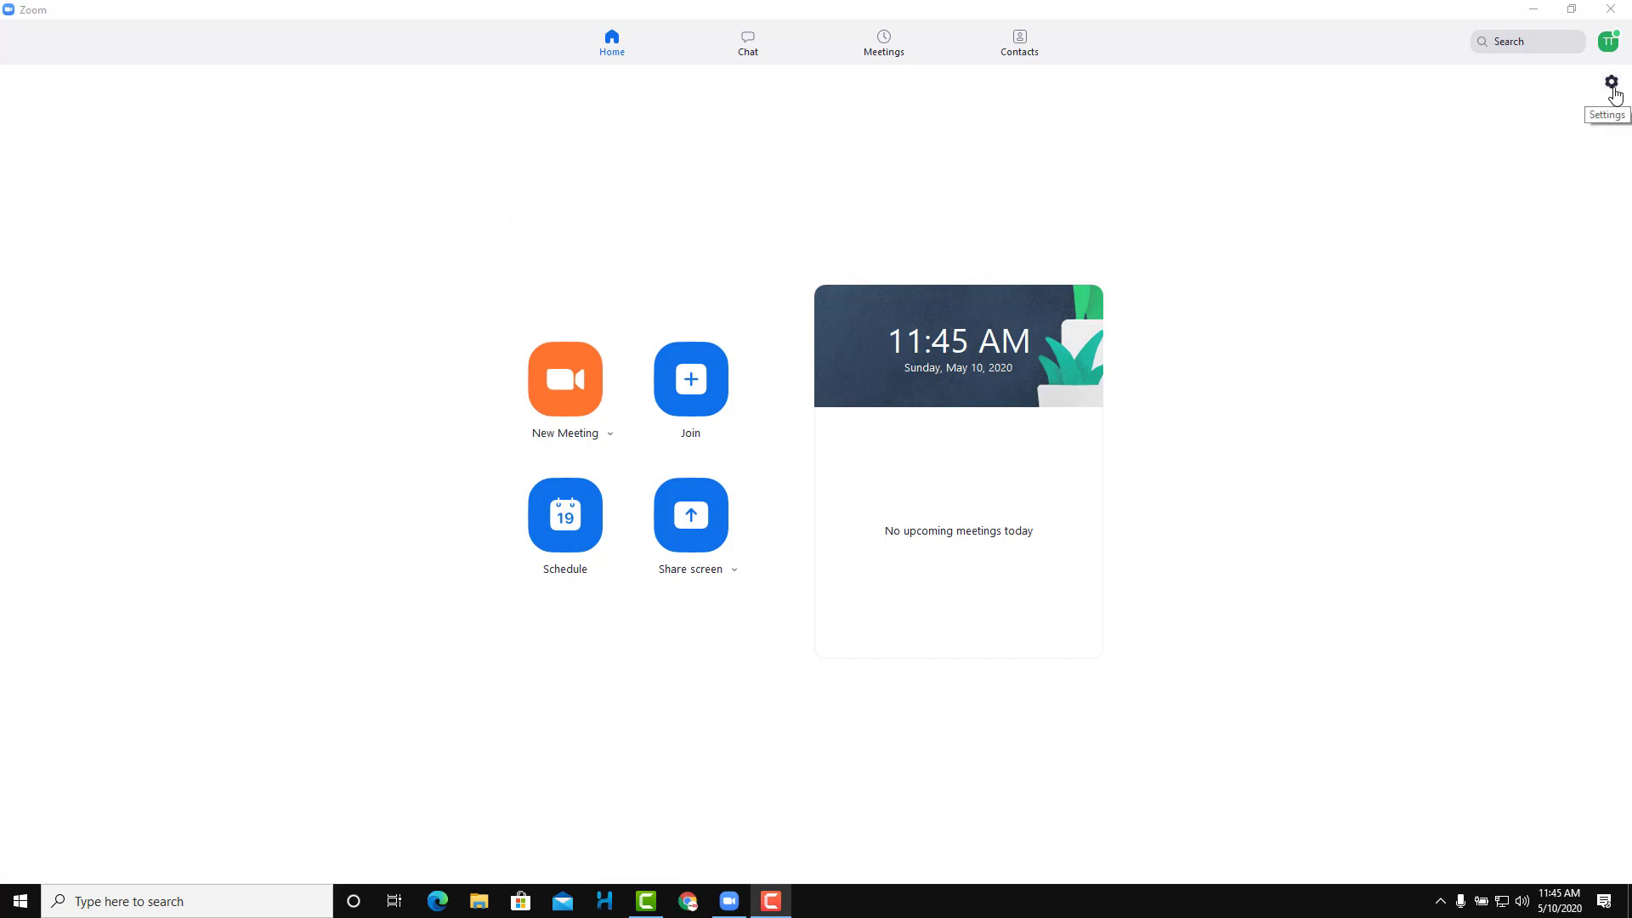
# - Open the video settings and select HD WebCam as the camera
pyautogui.click(1613, 88)
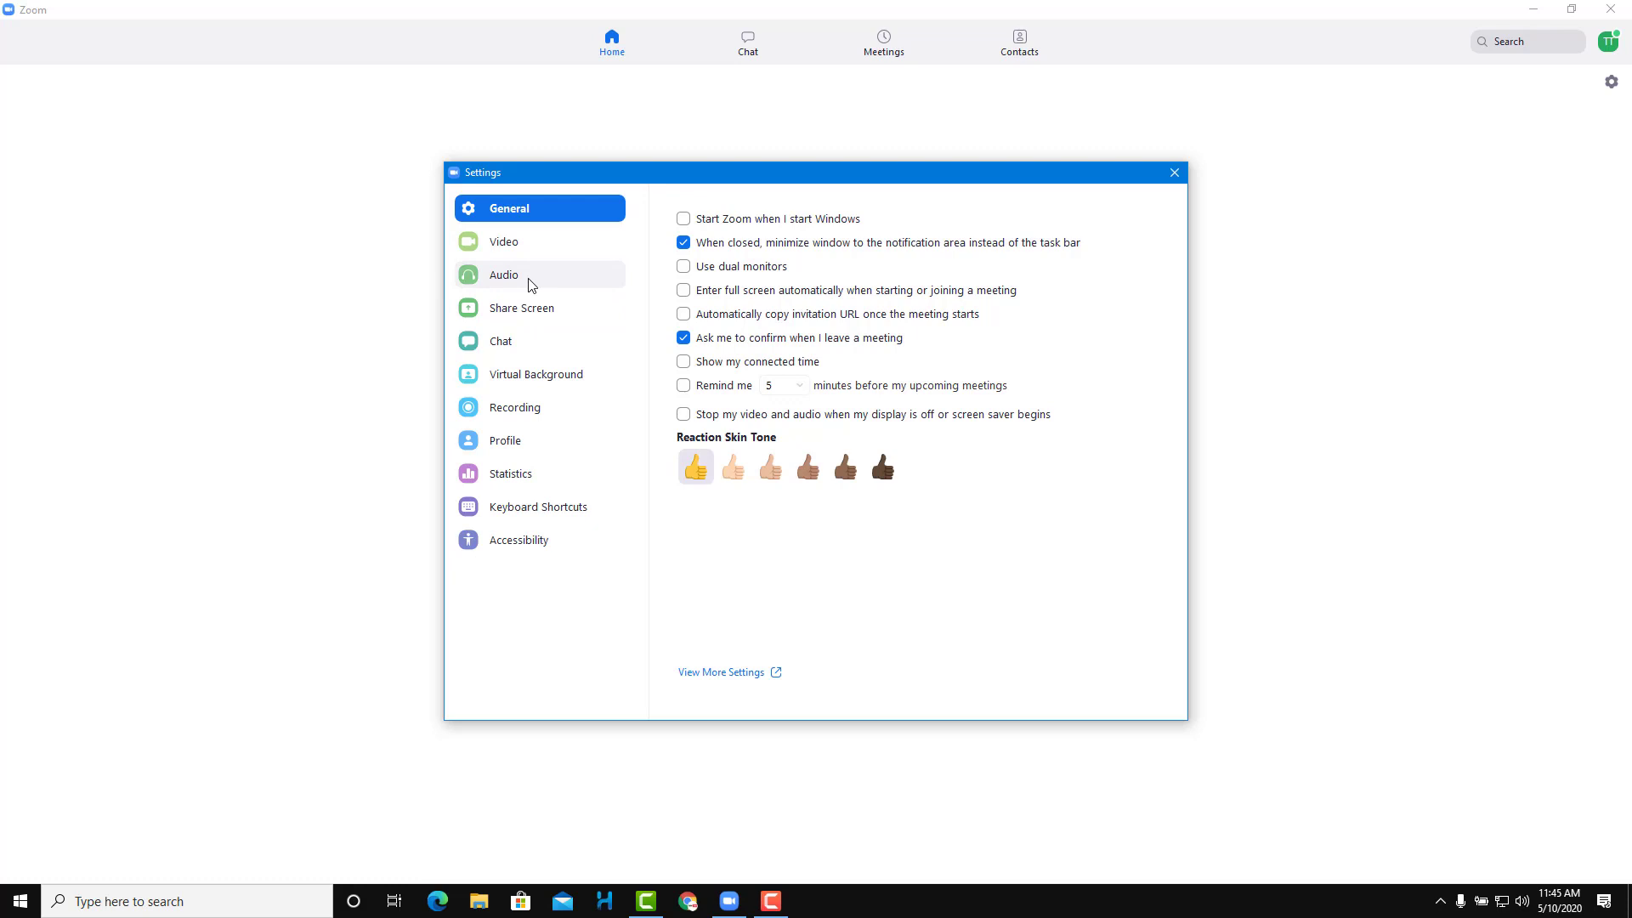
pyautogui.click(510, 244)
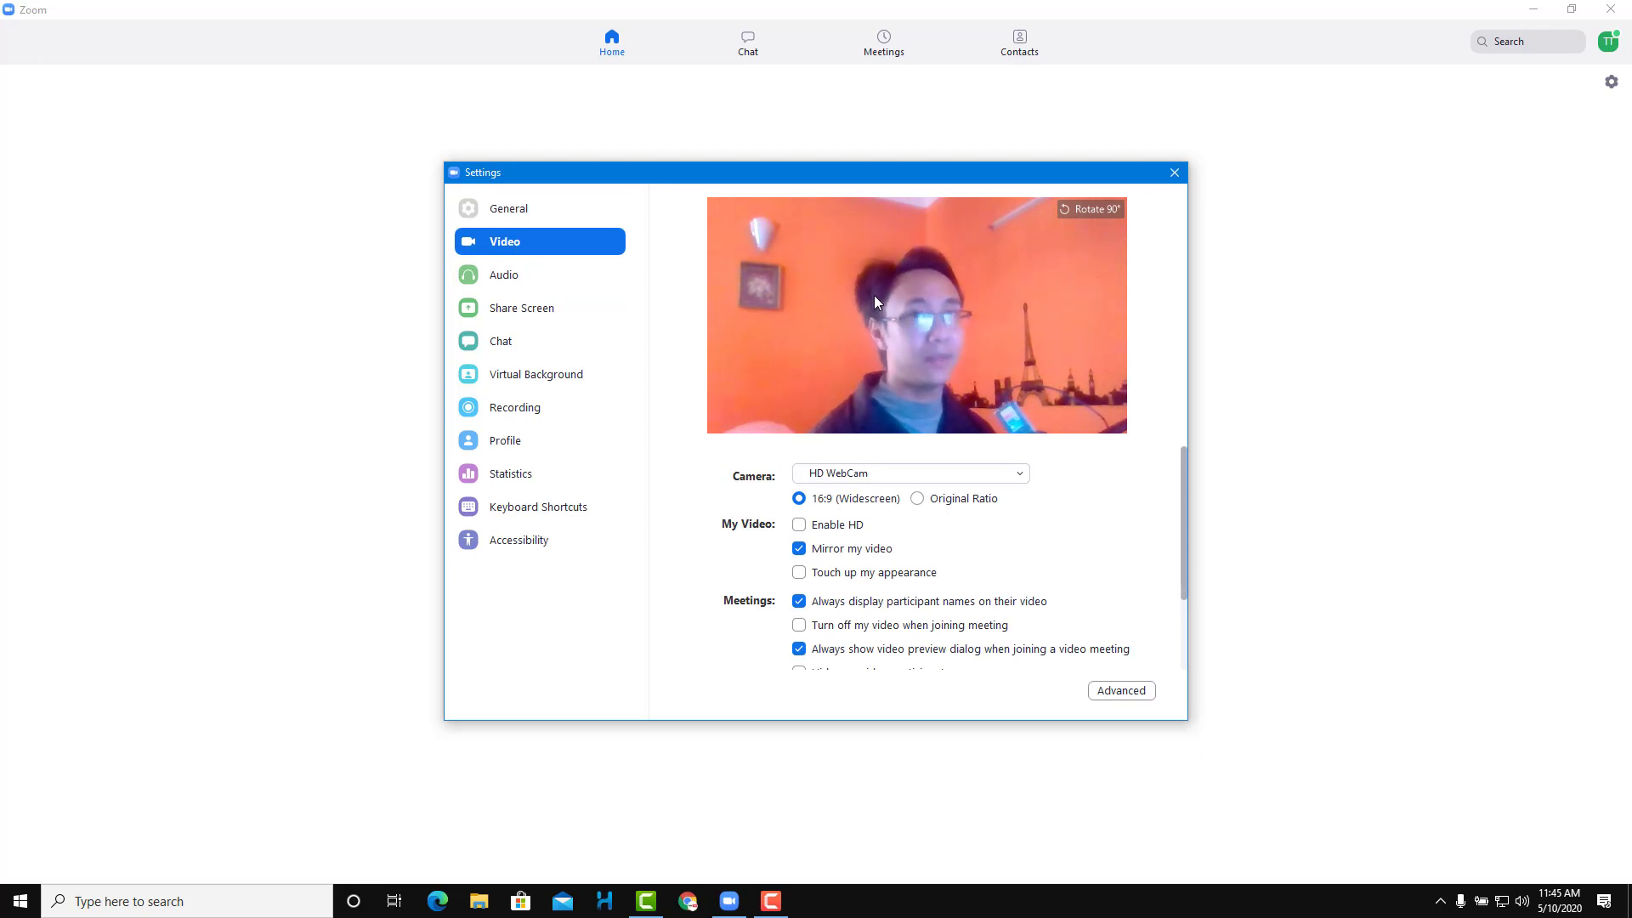
pyautogui.click(837, 478)
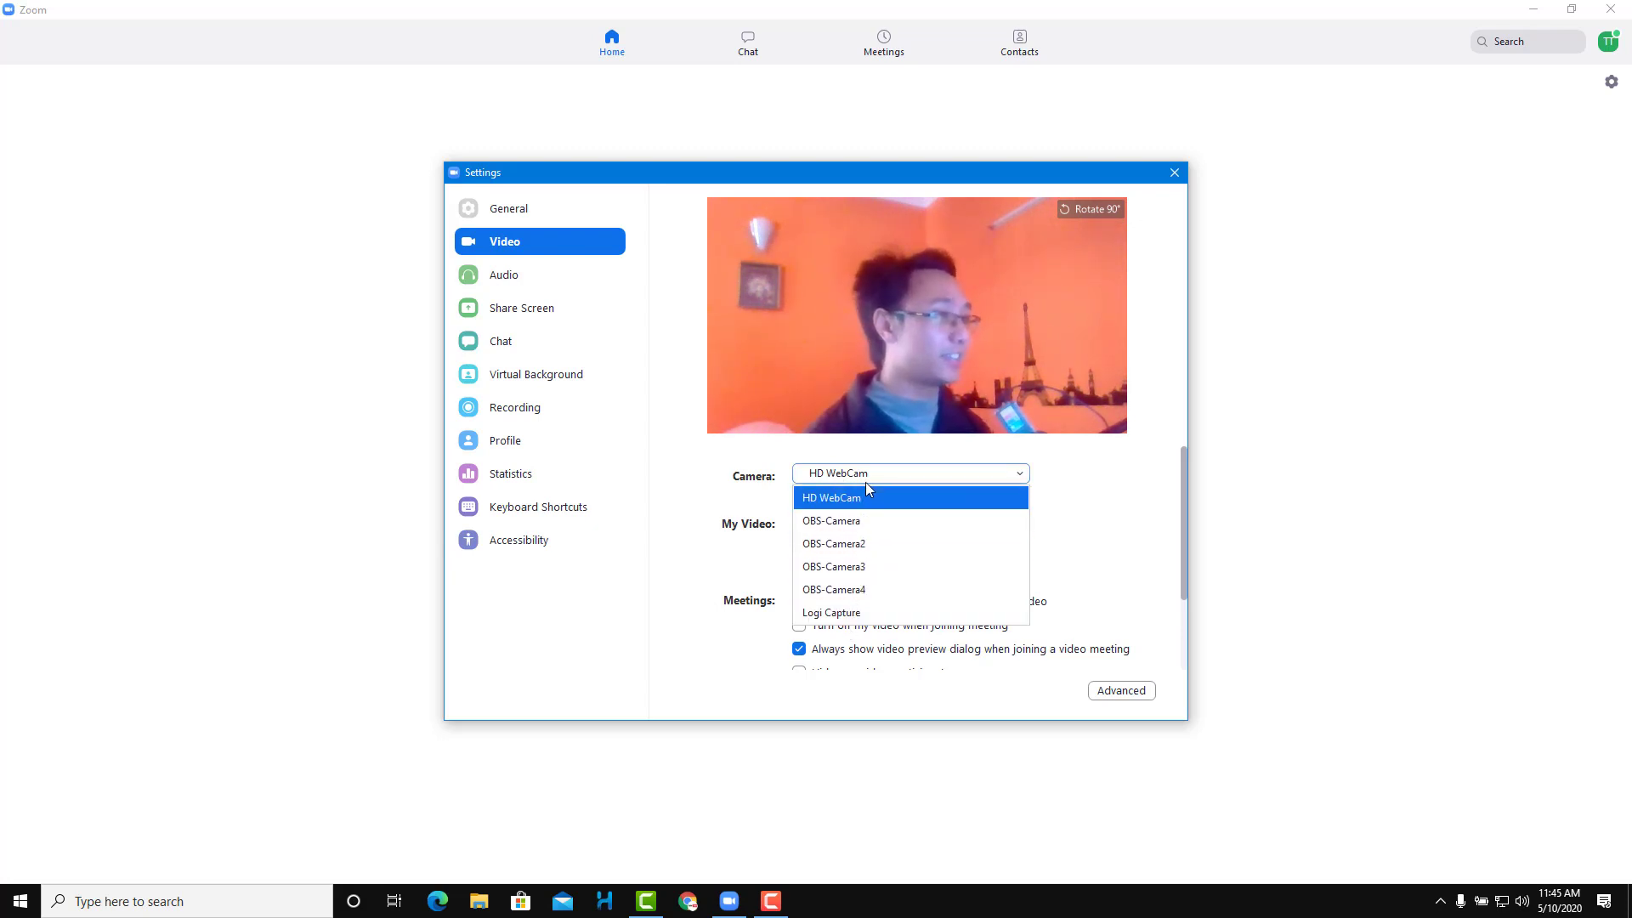
pyautogui.click(856, 501)
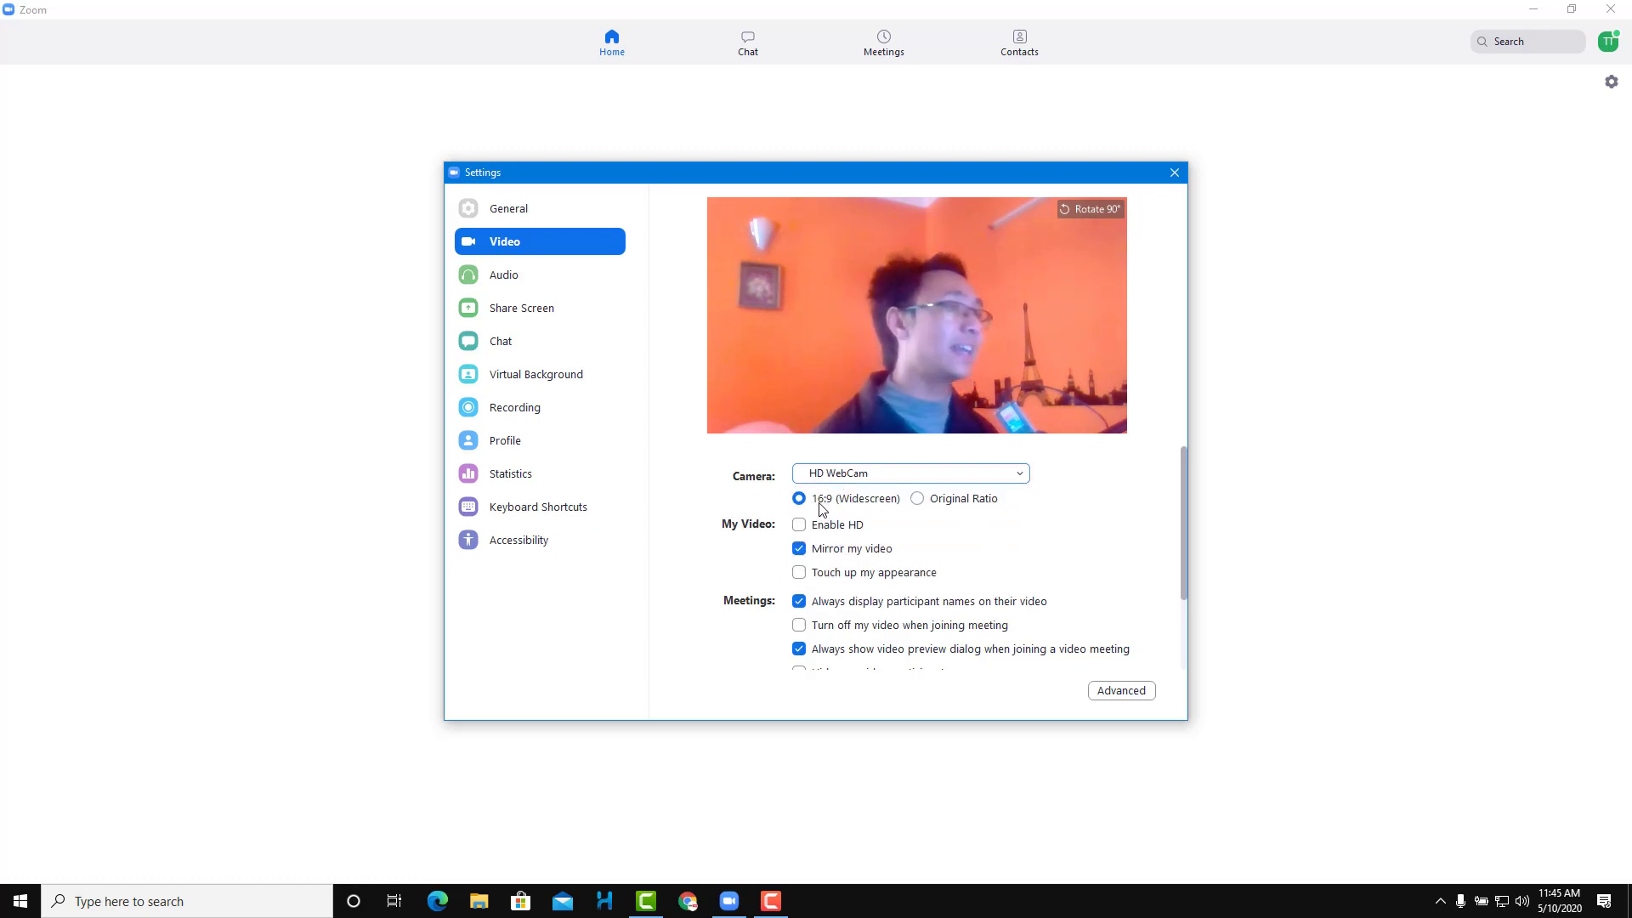
# - Try the Original Ratio, return to 16:9 (Widescreen), and rotate the camera picture through a full turn in 90° increments
pyautogui.click(918, 500)
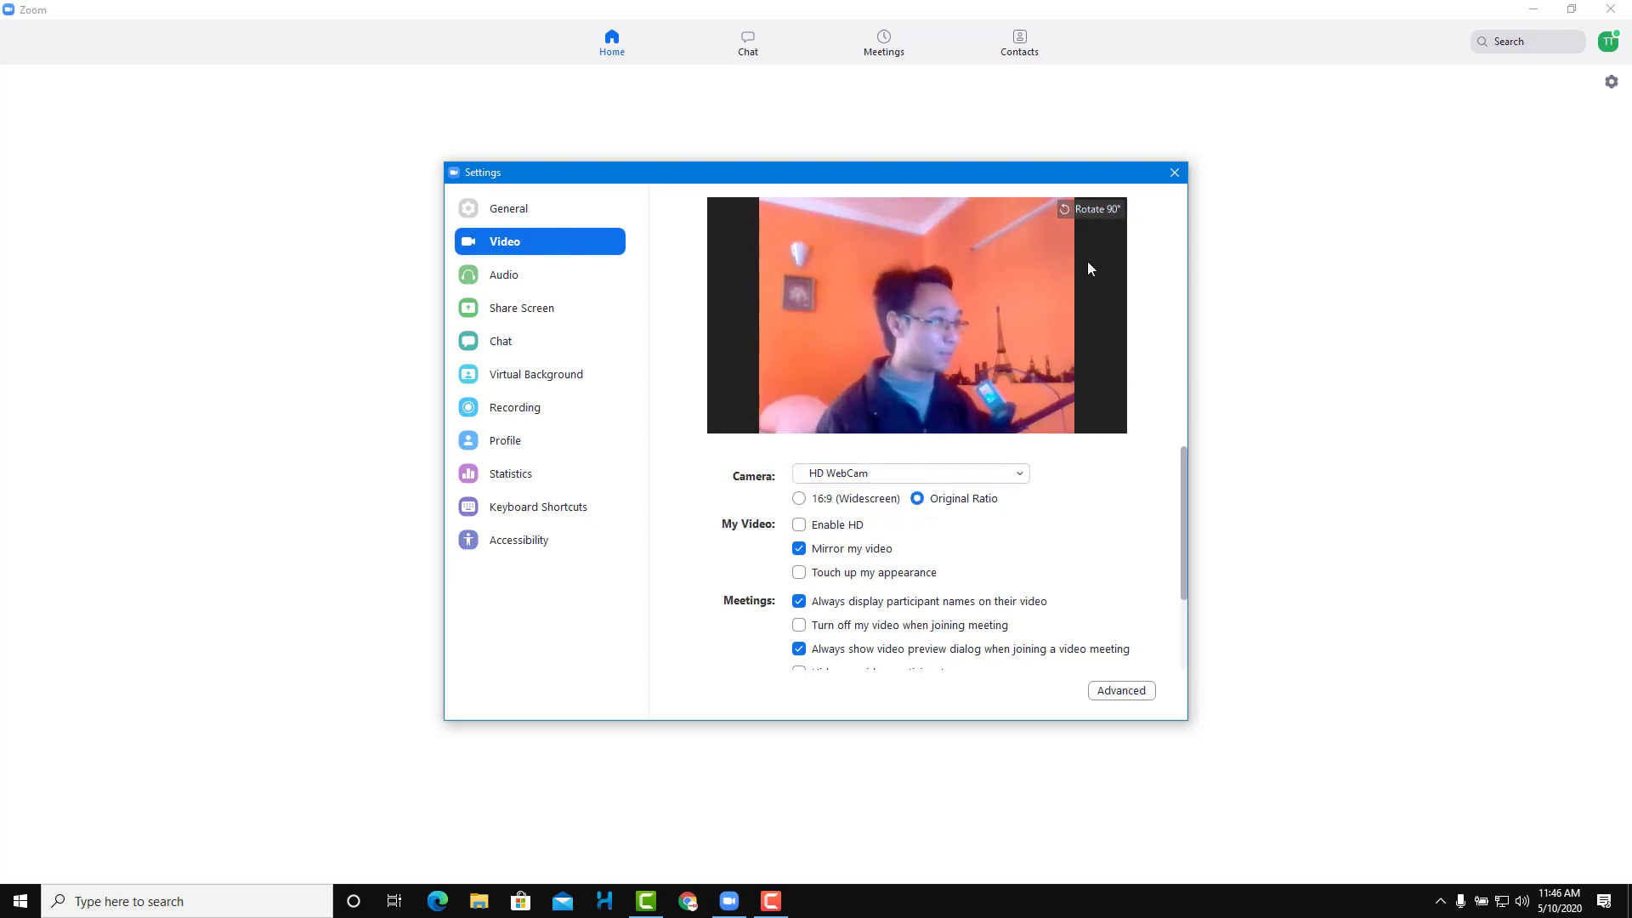
pyautogui.click(801, 499)
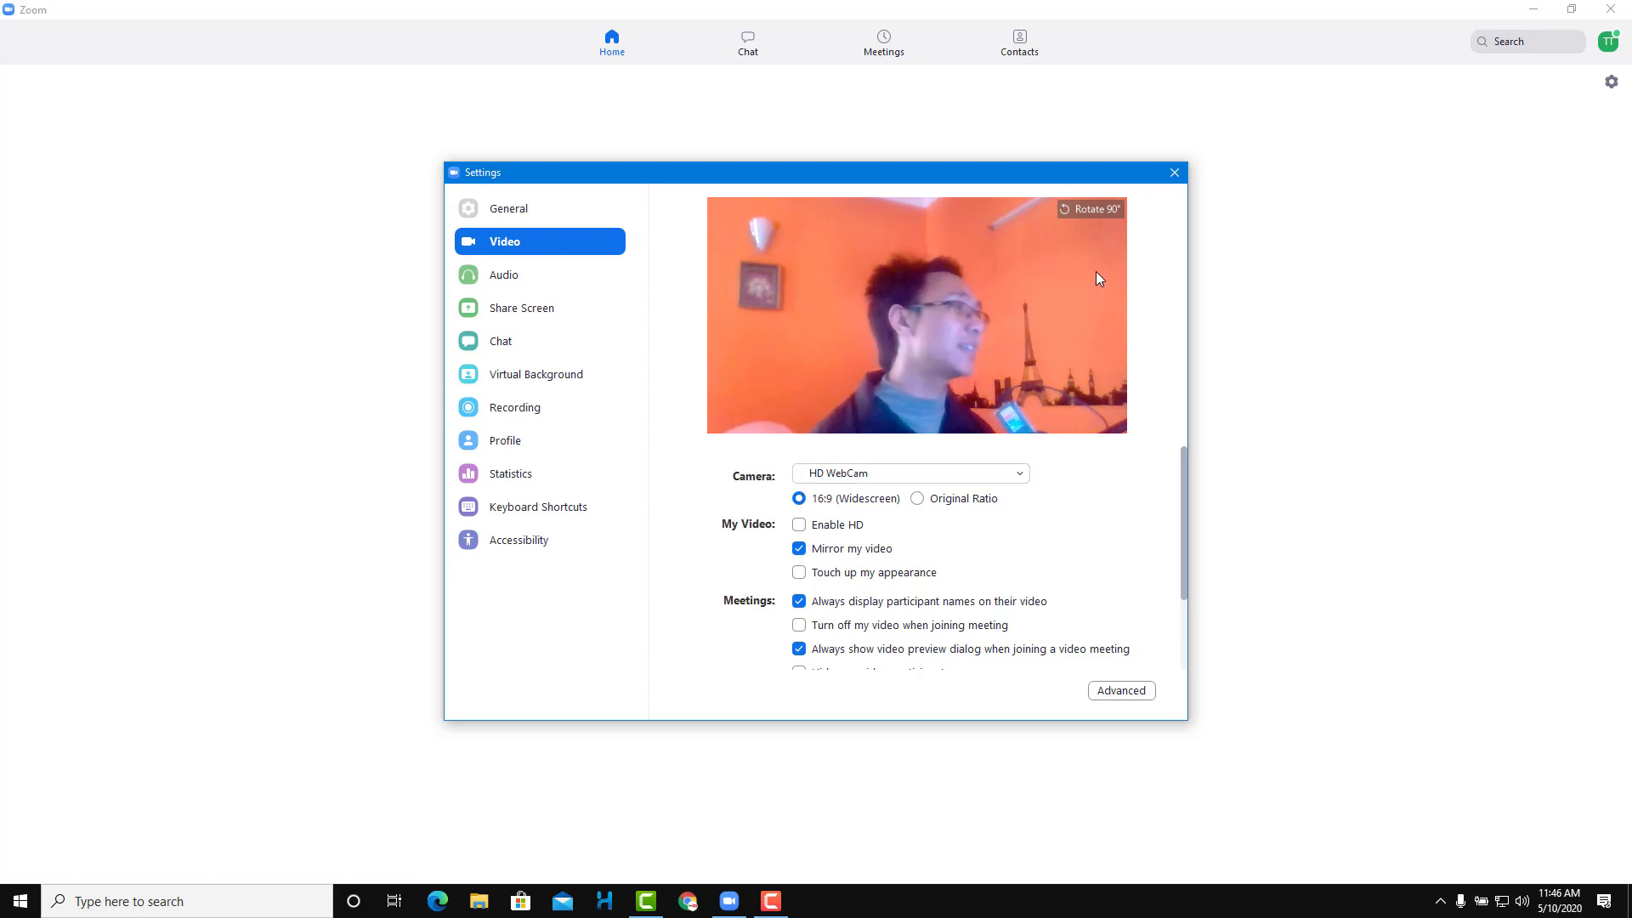
pyautogui.click(1090, 211)
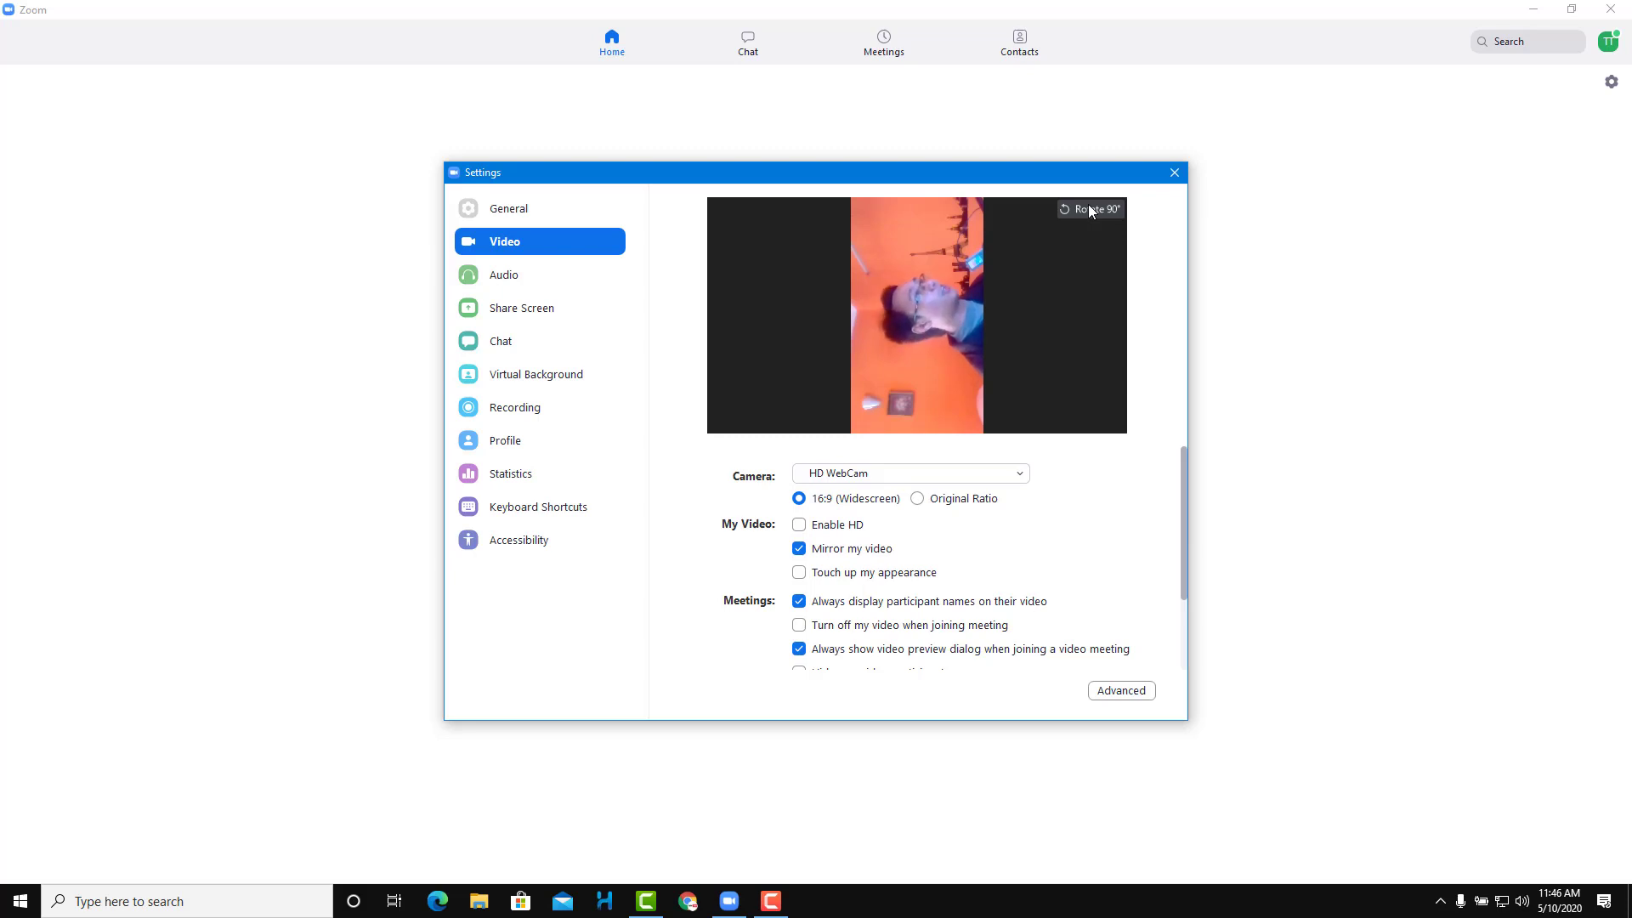
pyautogui.click(1091, 211)
pyautogui.click(1089, 211)
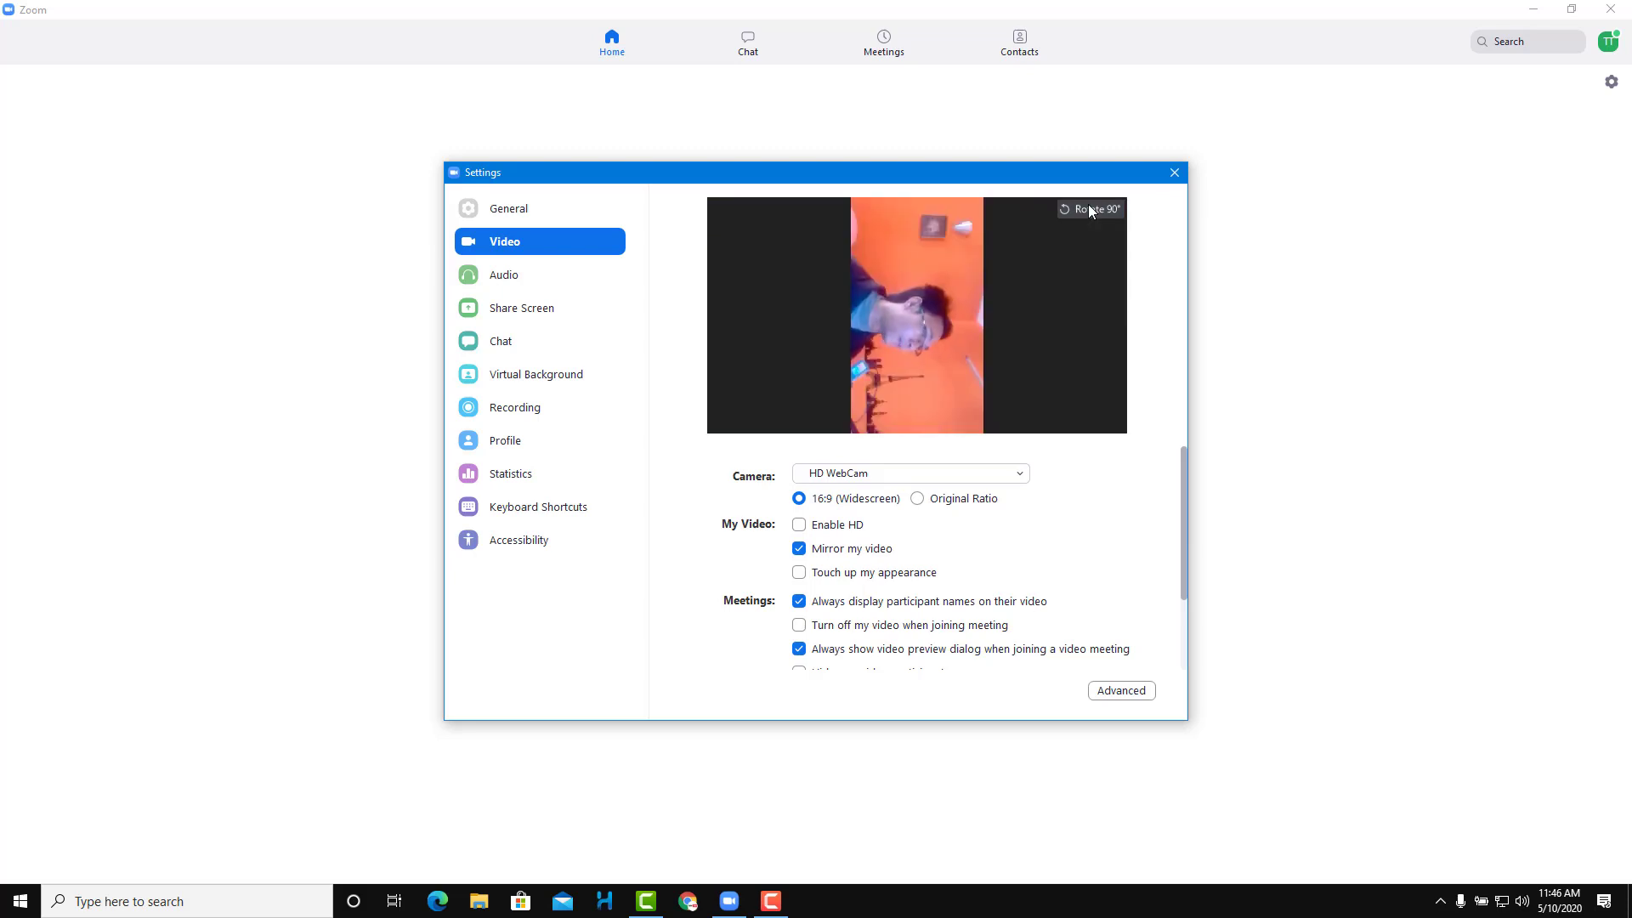
pyautogui.click(1090, 211)
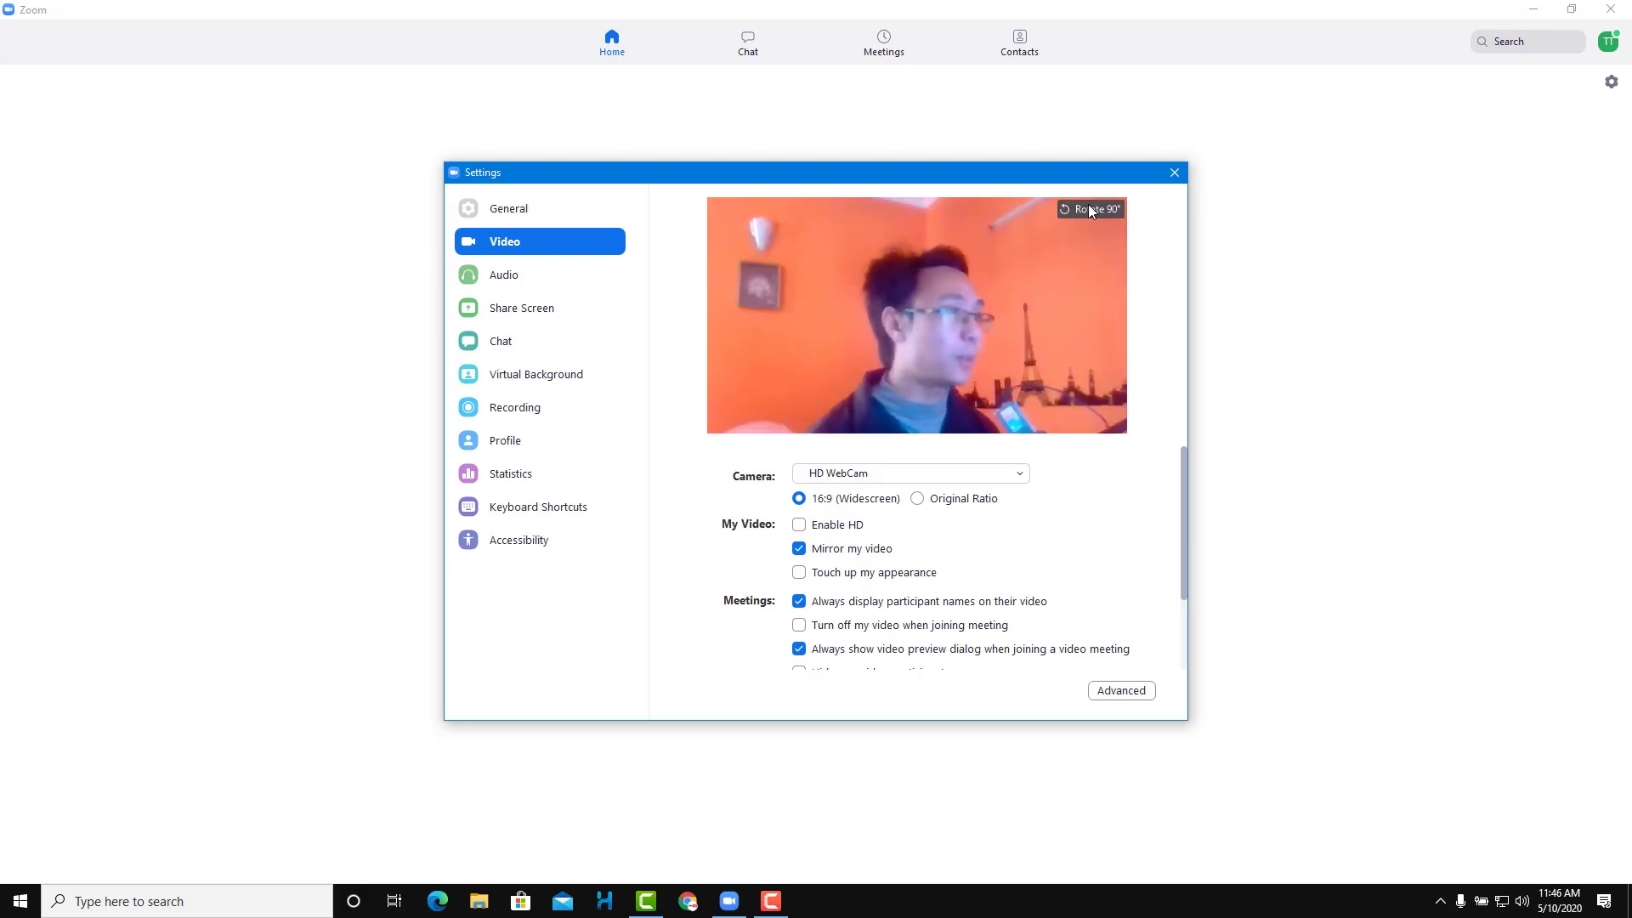
# - Toggle Enable HD, Mirror my video and Touch up my appearance to compare the preview, restoring each option
pyautogui.click(800, 527)
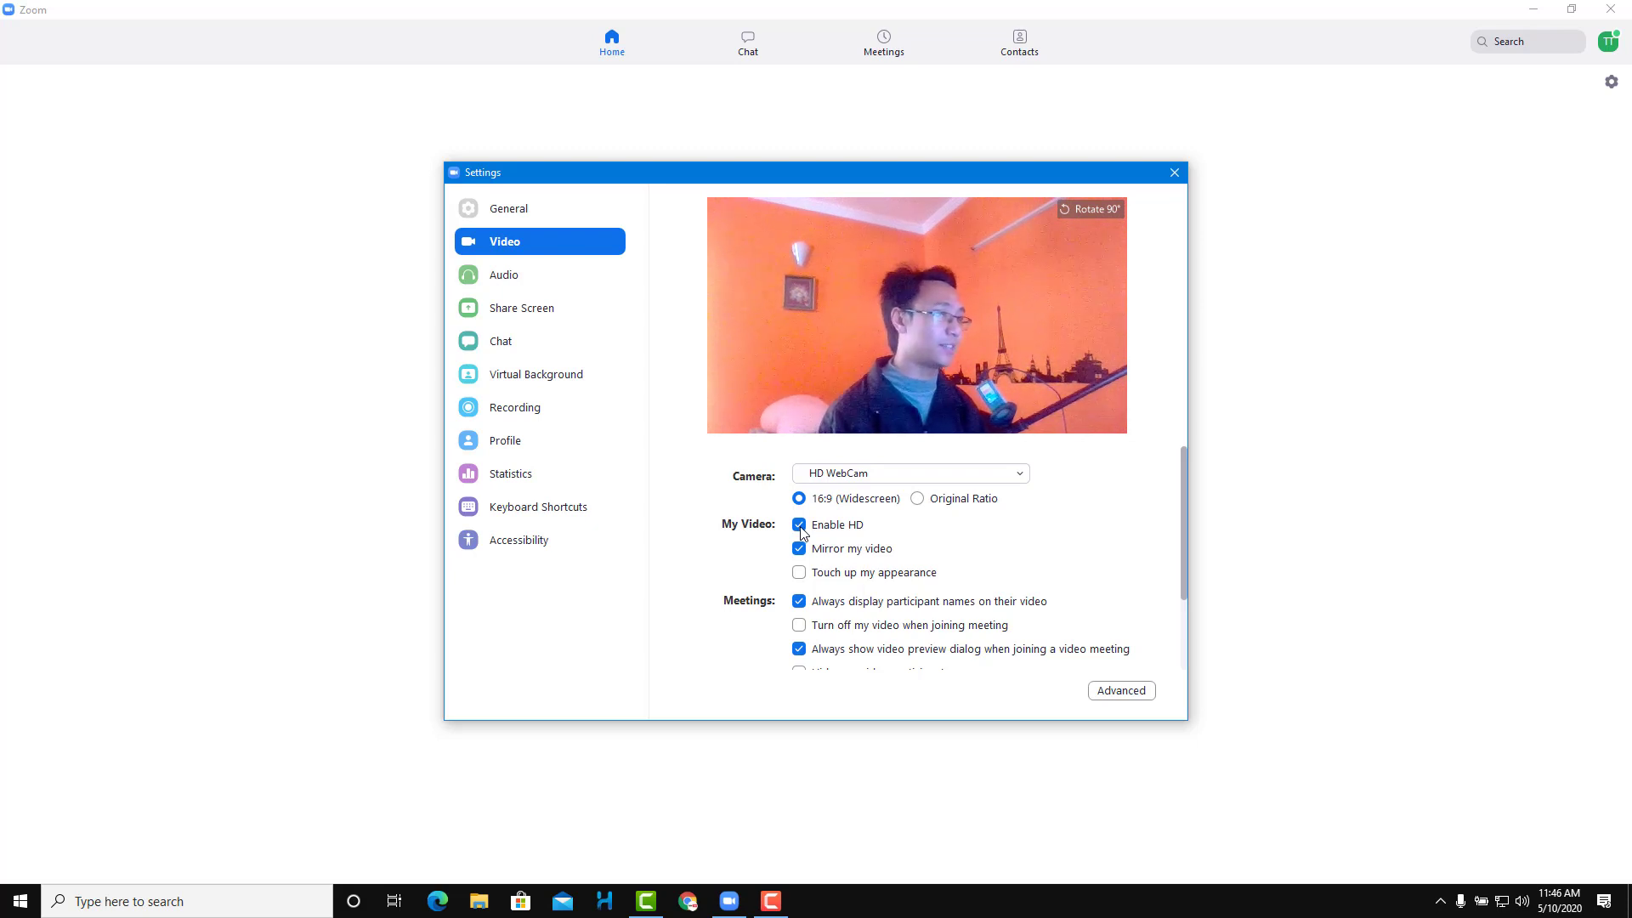
pyautogui.click(800, 526)
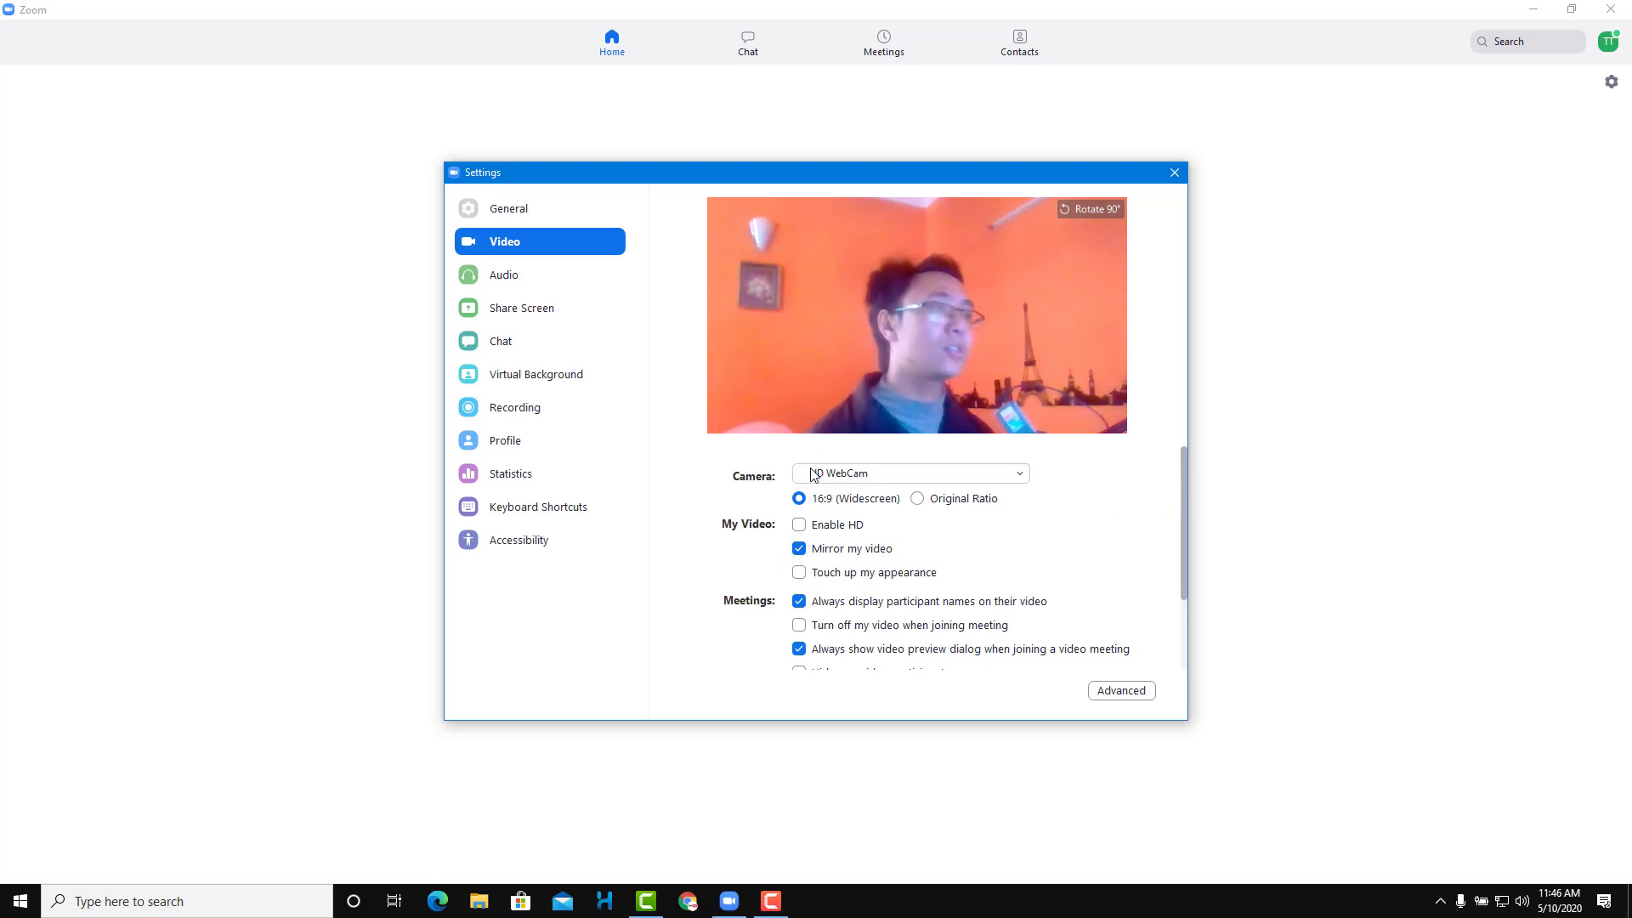
pyautogui.click(801, 550)
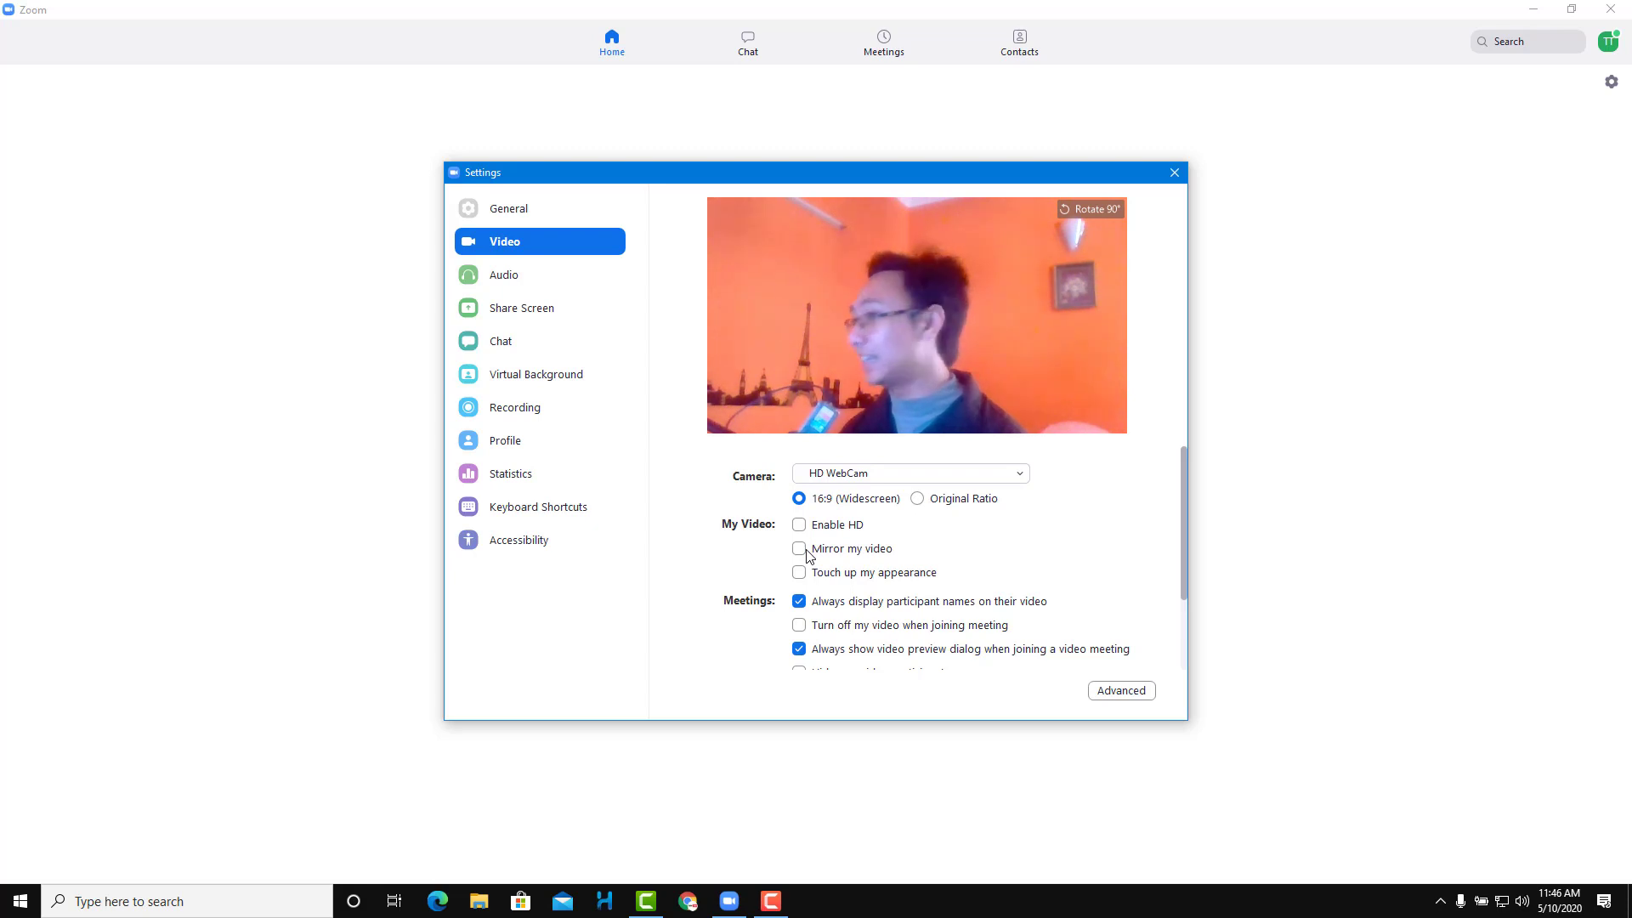
pyautogui.click(804, 550)
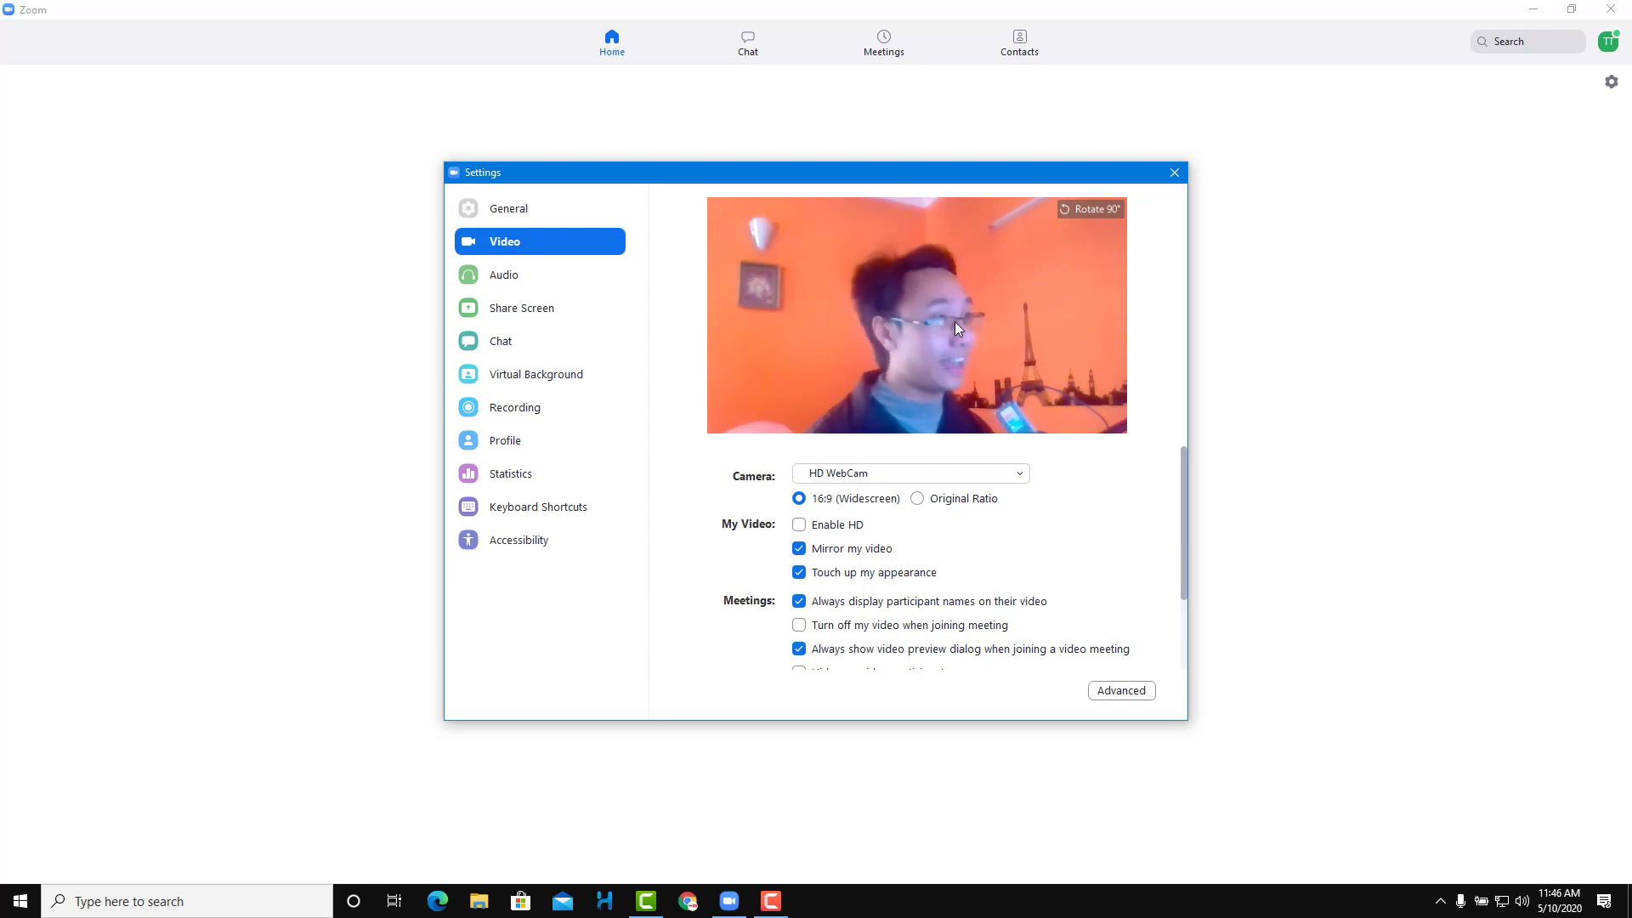
pyautogui.click(799, 573)
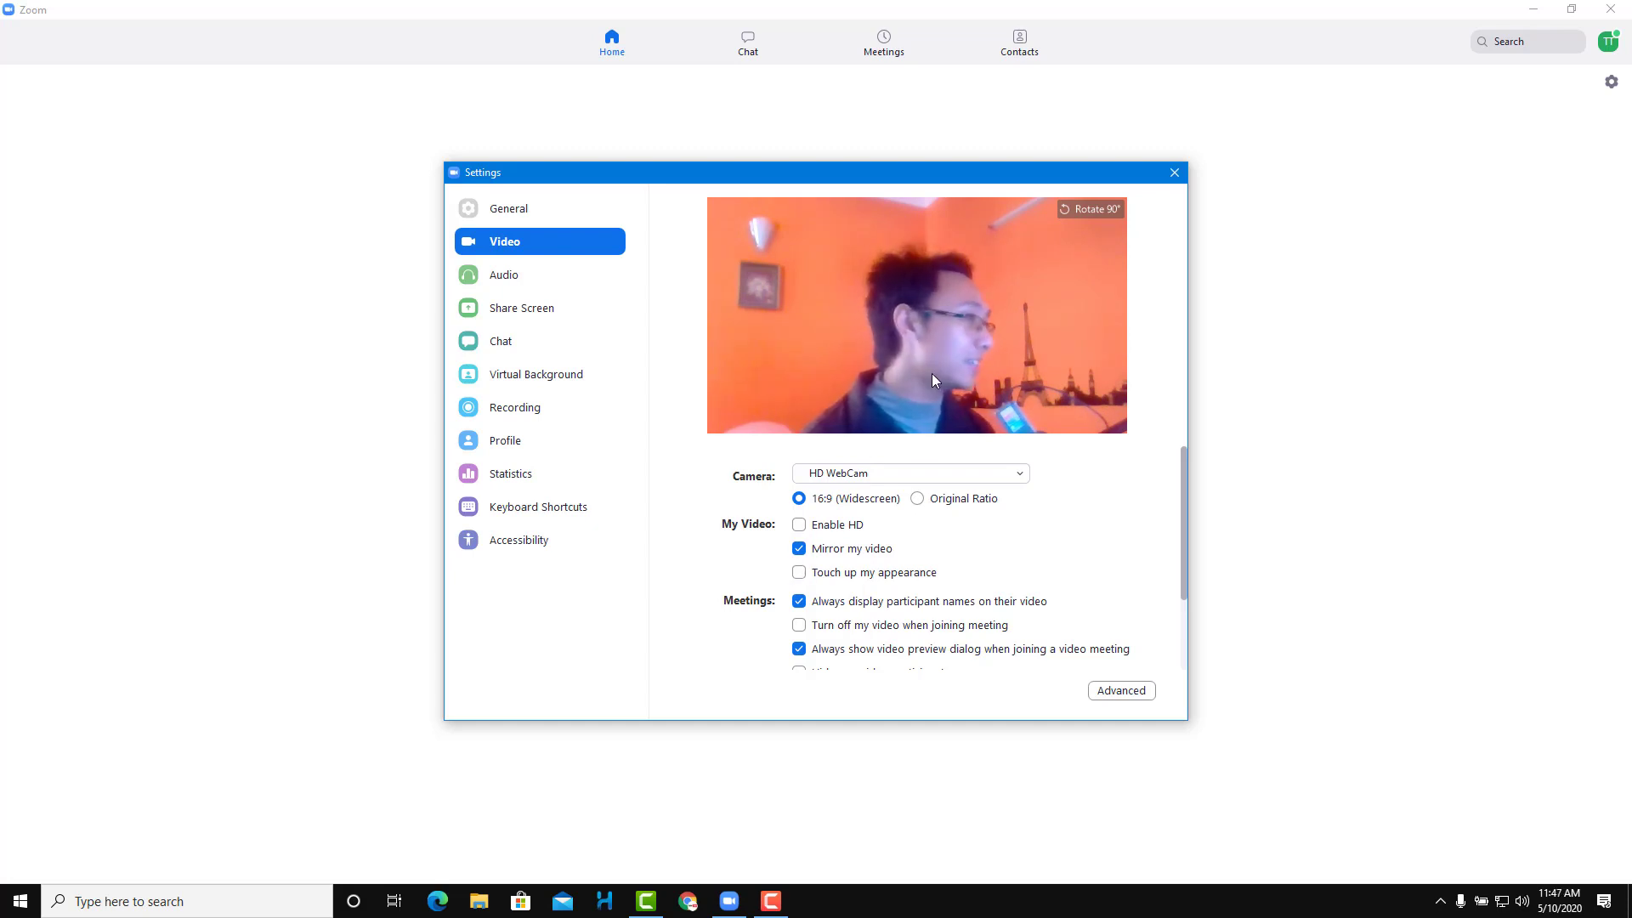
pyautogui.click(800, 572)
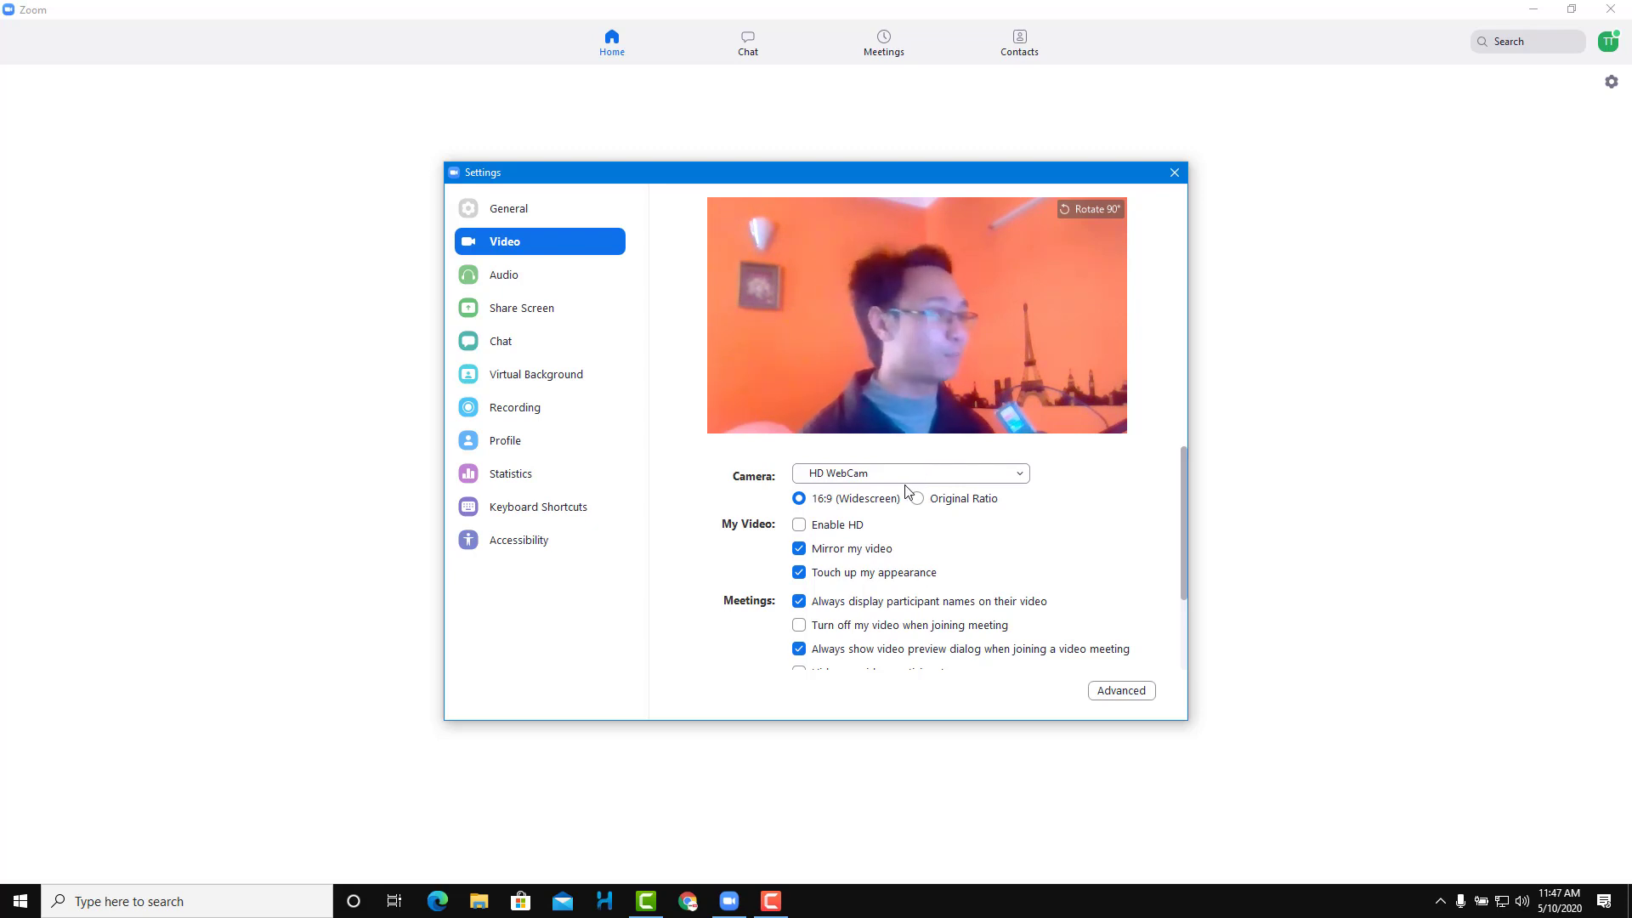
pyautogui.click(884, 578)
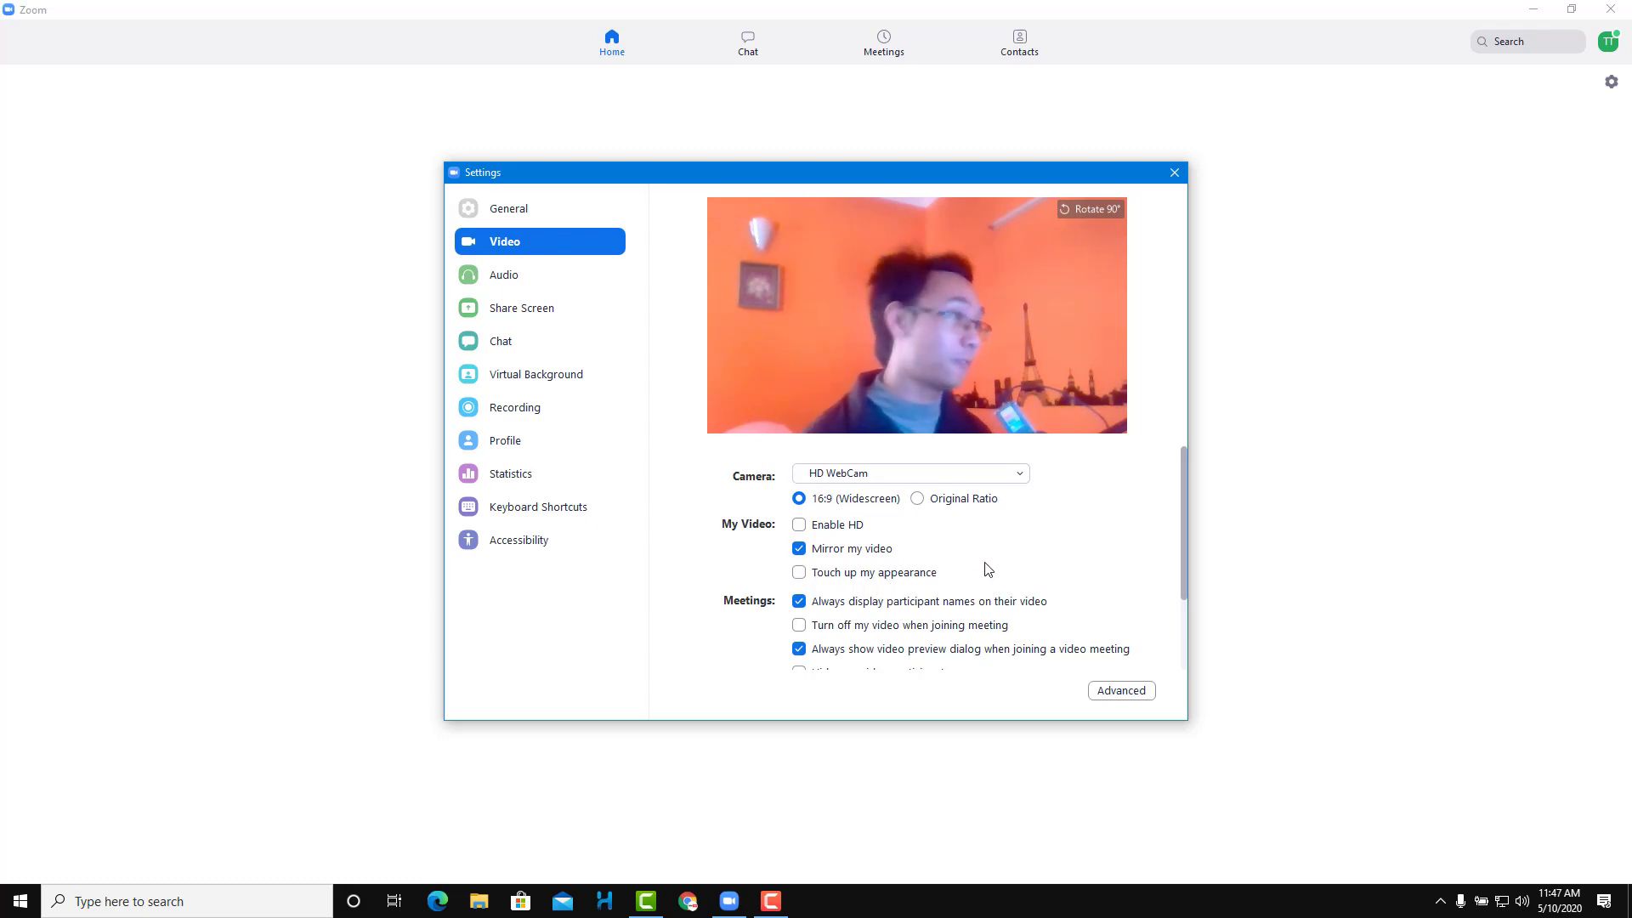
# - Enable spotlighting my video when I speak and displaying up to 49 participants per screen in Gallery View
pyautogui.scroll(-1, 816, 571)
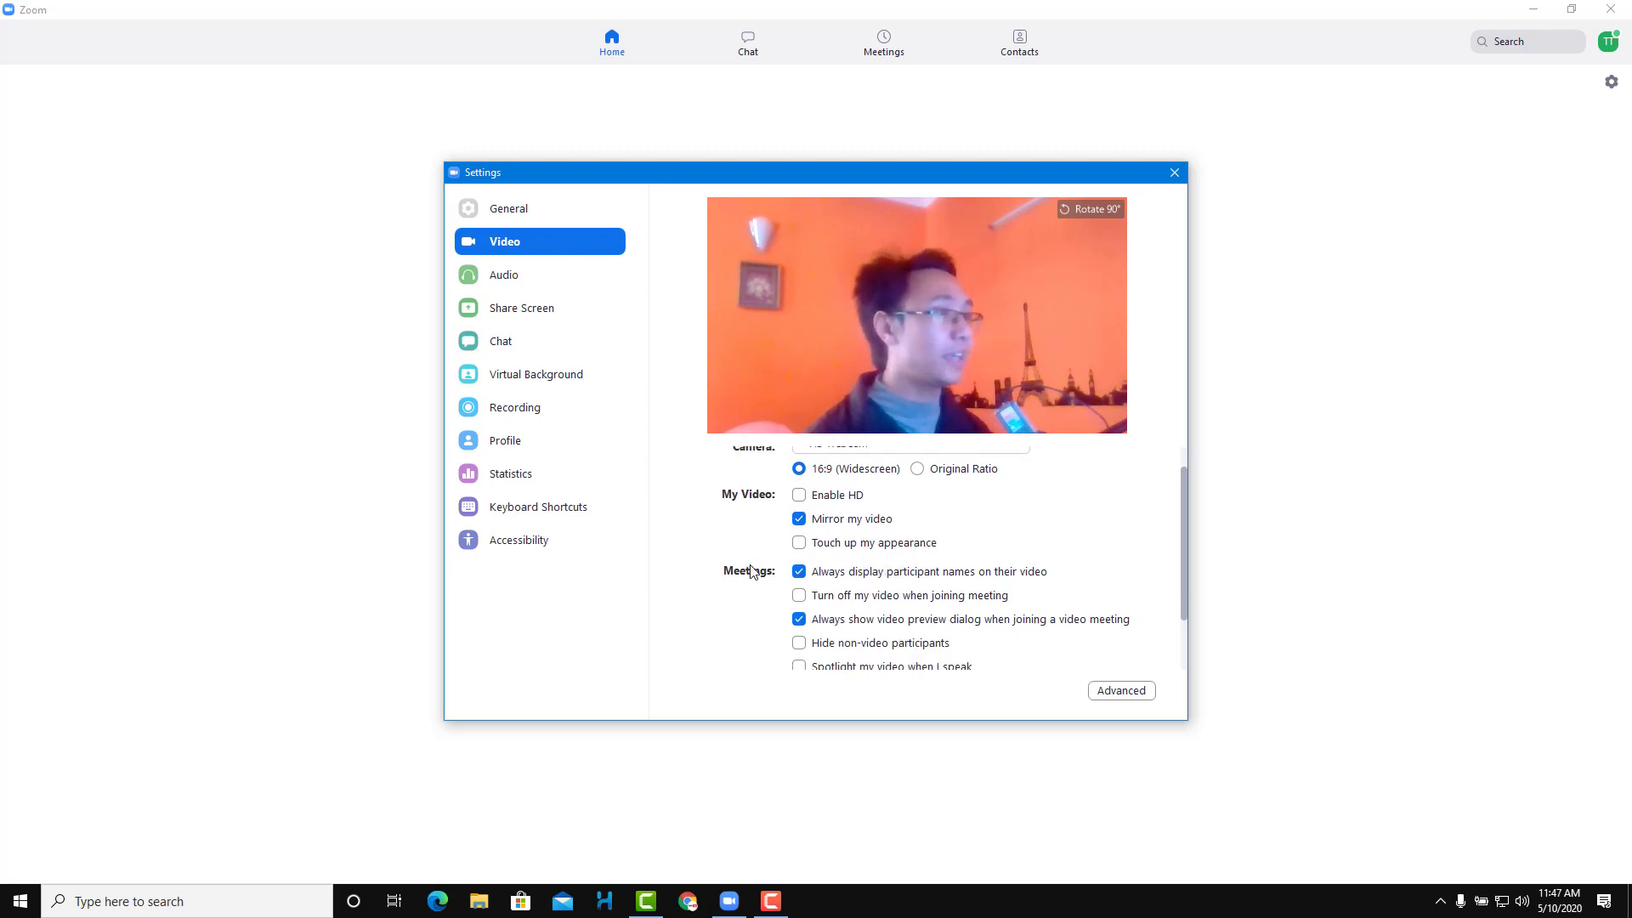
pyautogui.scroll(-2, 799, 563)
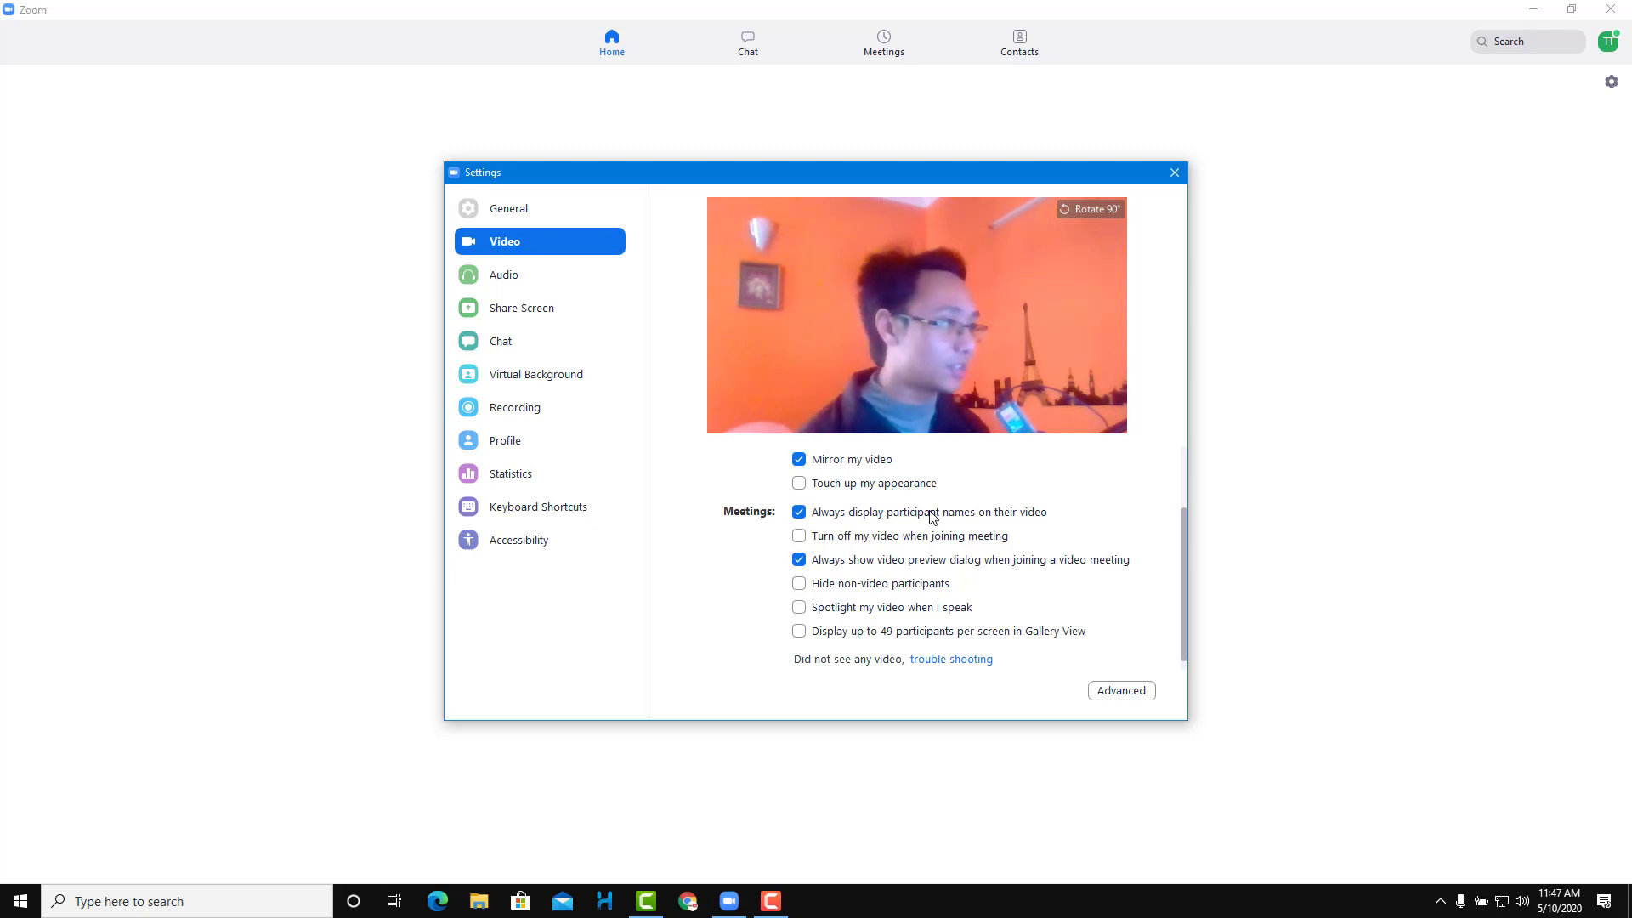
pyautogui.click(883, 541)
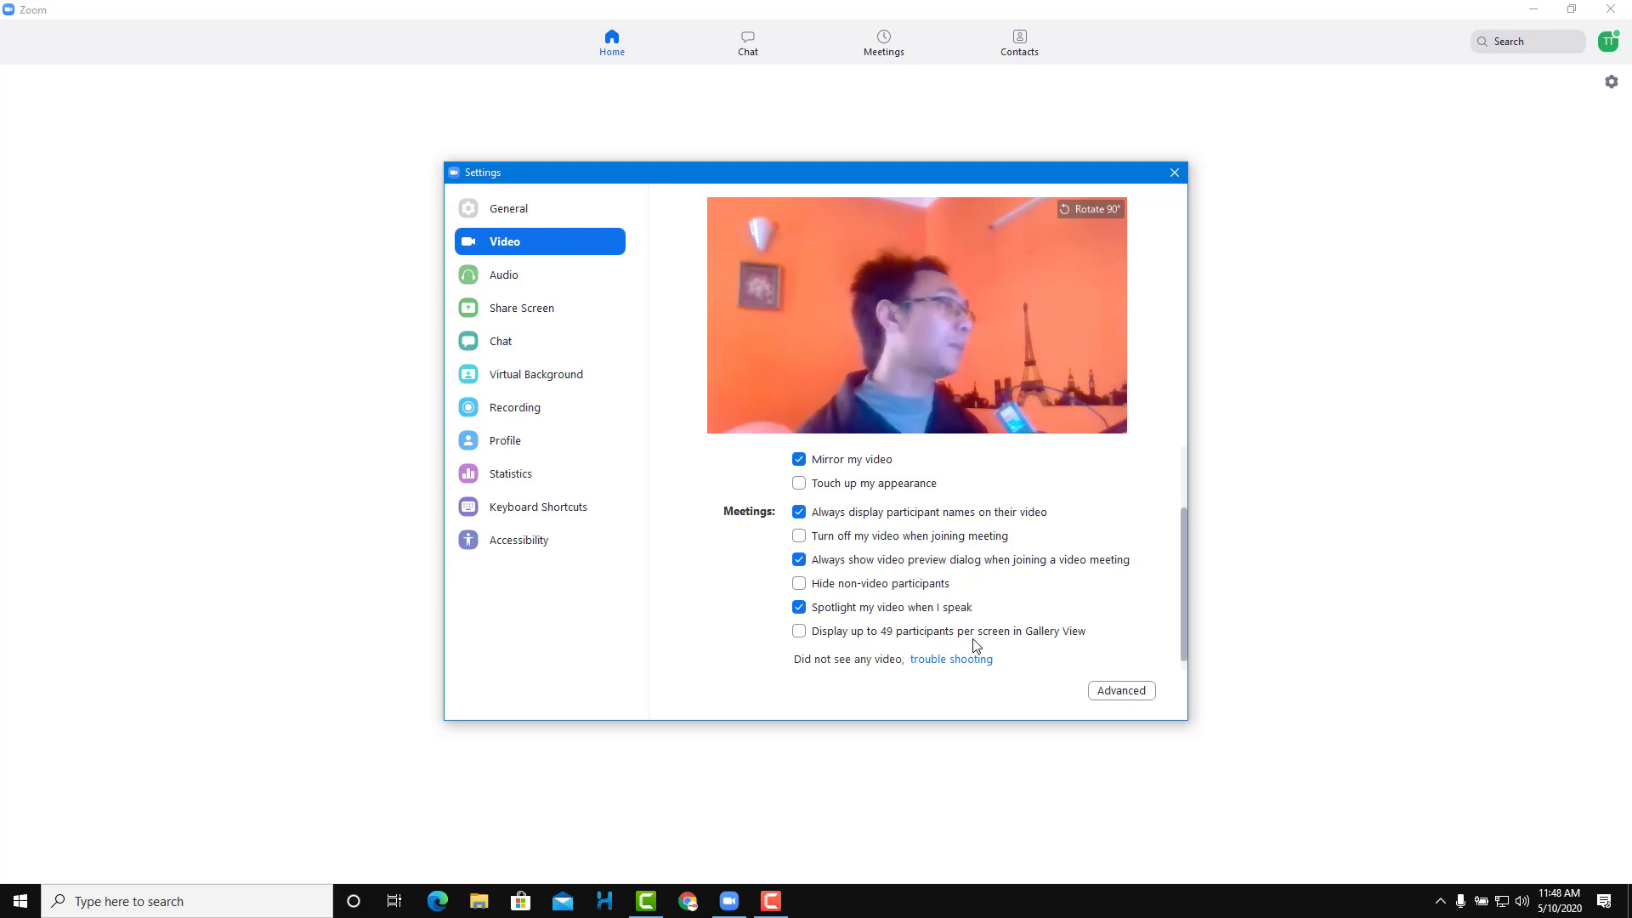
pyautogui.click(1049, 636)
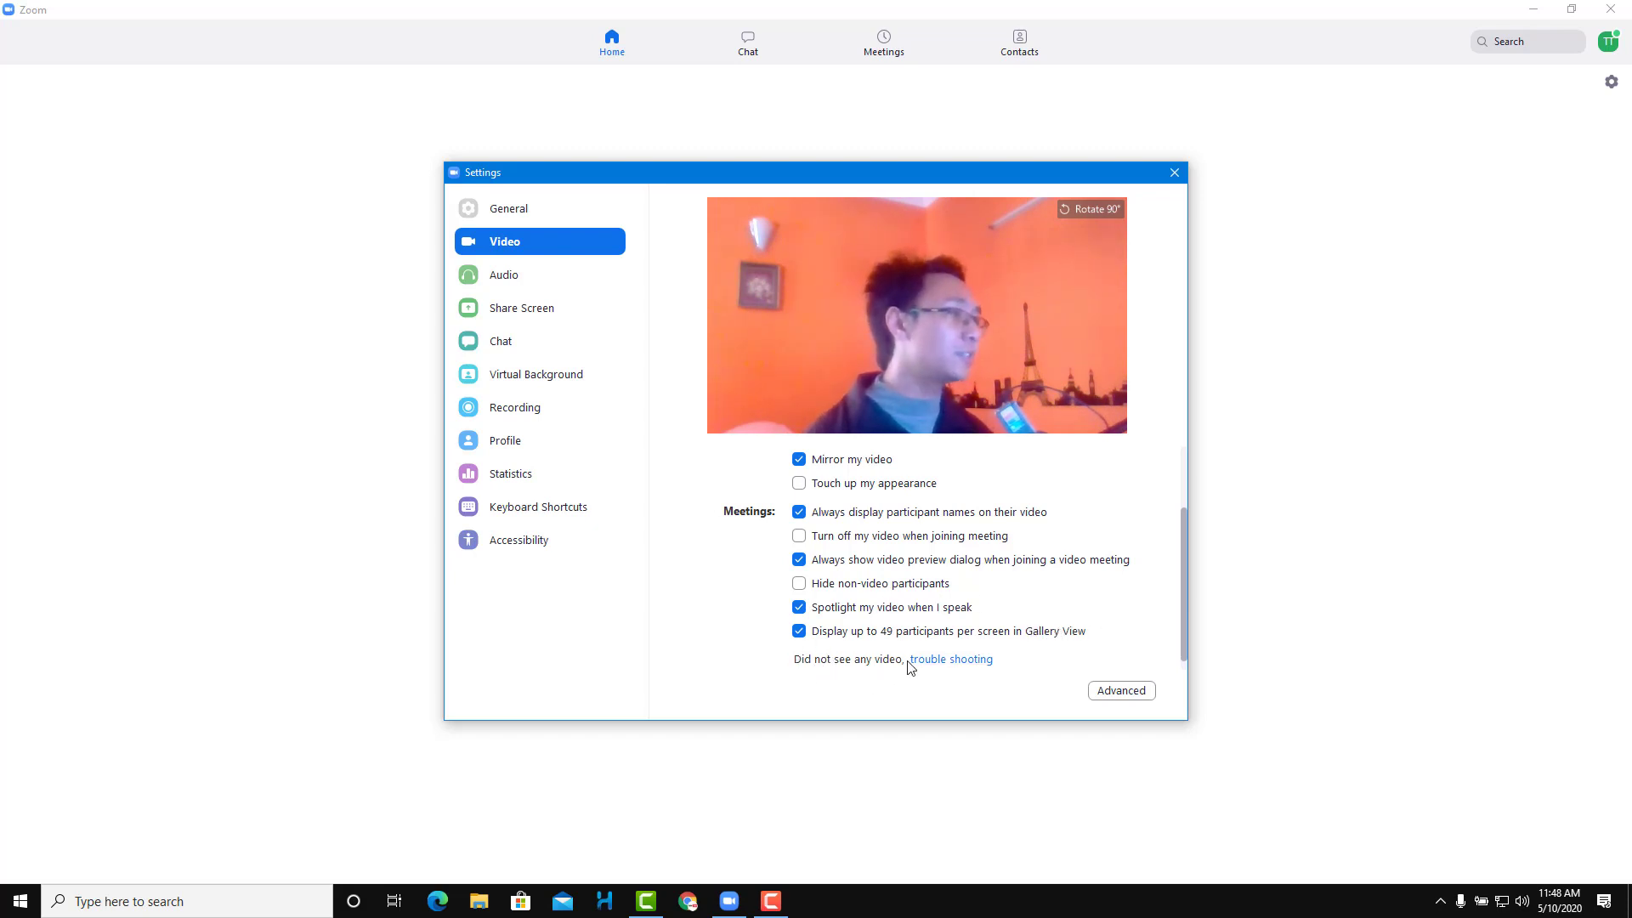
# - View the video troubleshooting tips and the Support Center page in the browser, then close the page and reposition the settings window
pyautogui.click(951, 662)
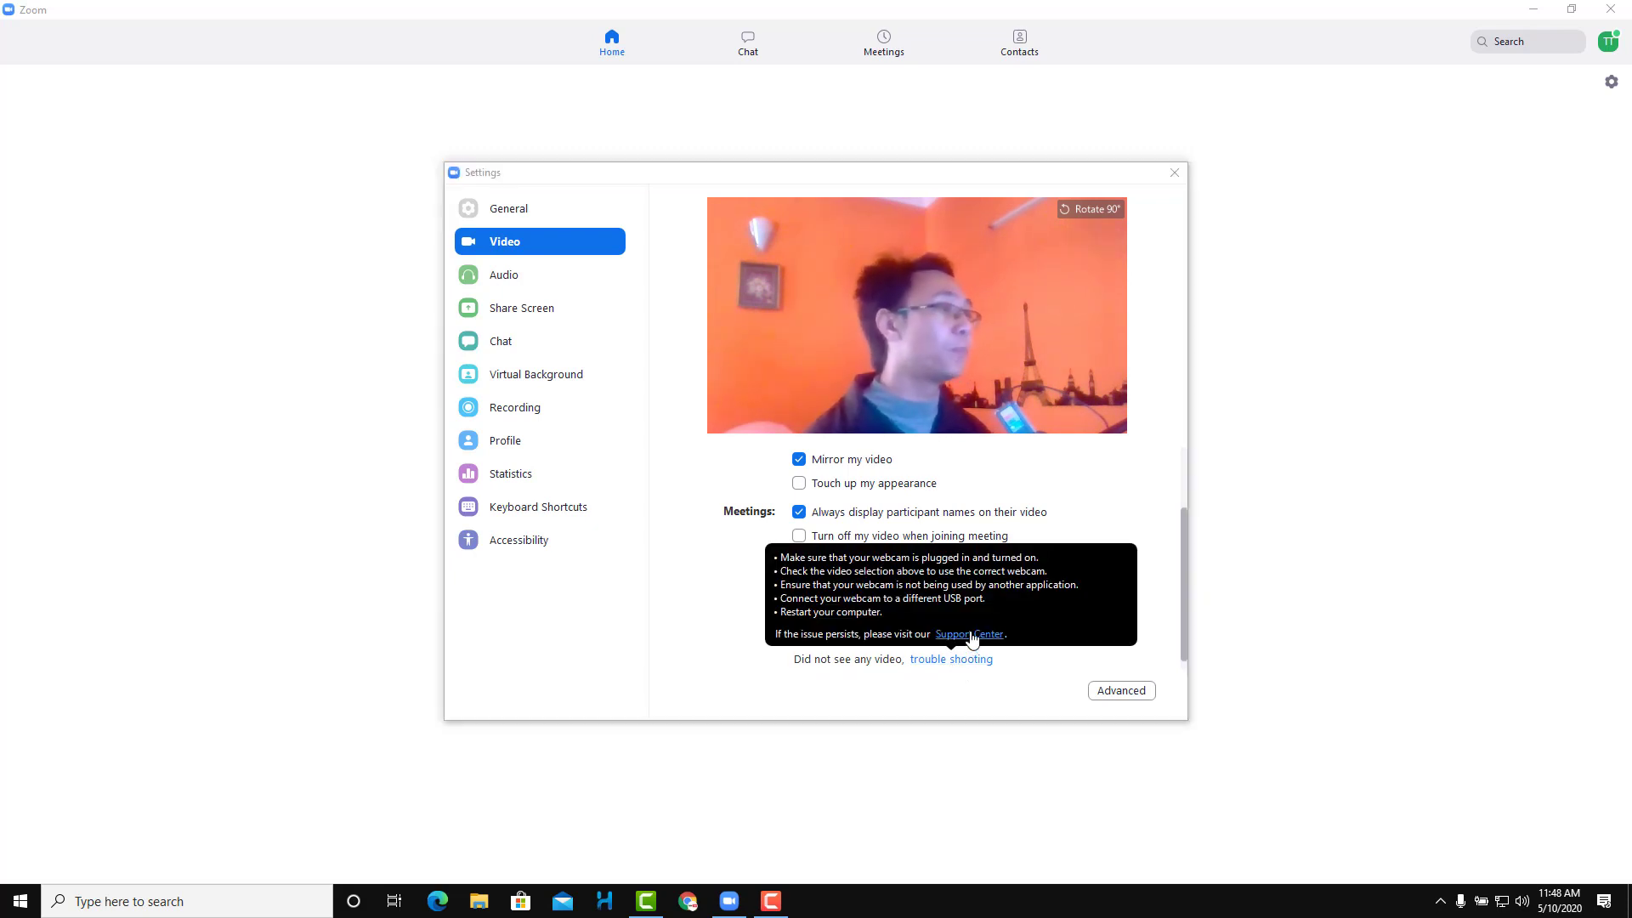
pyautogui.click(977, 663)
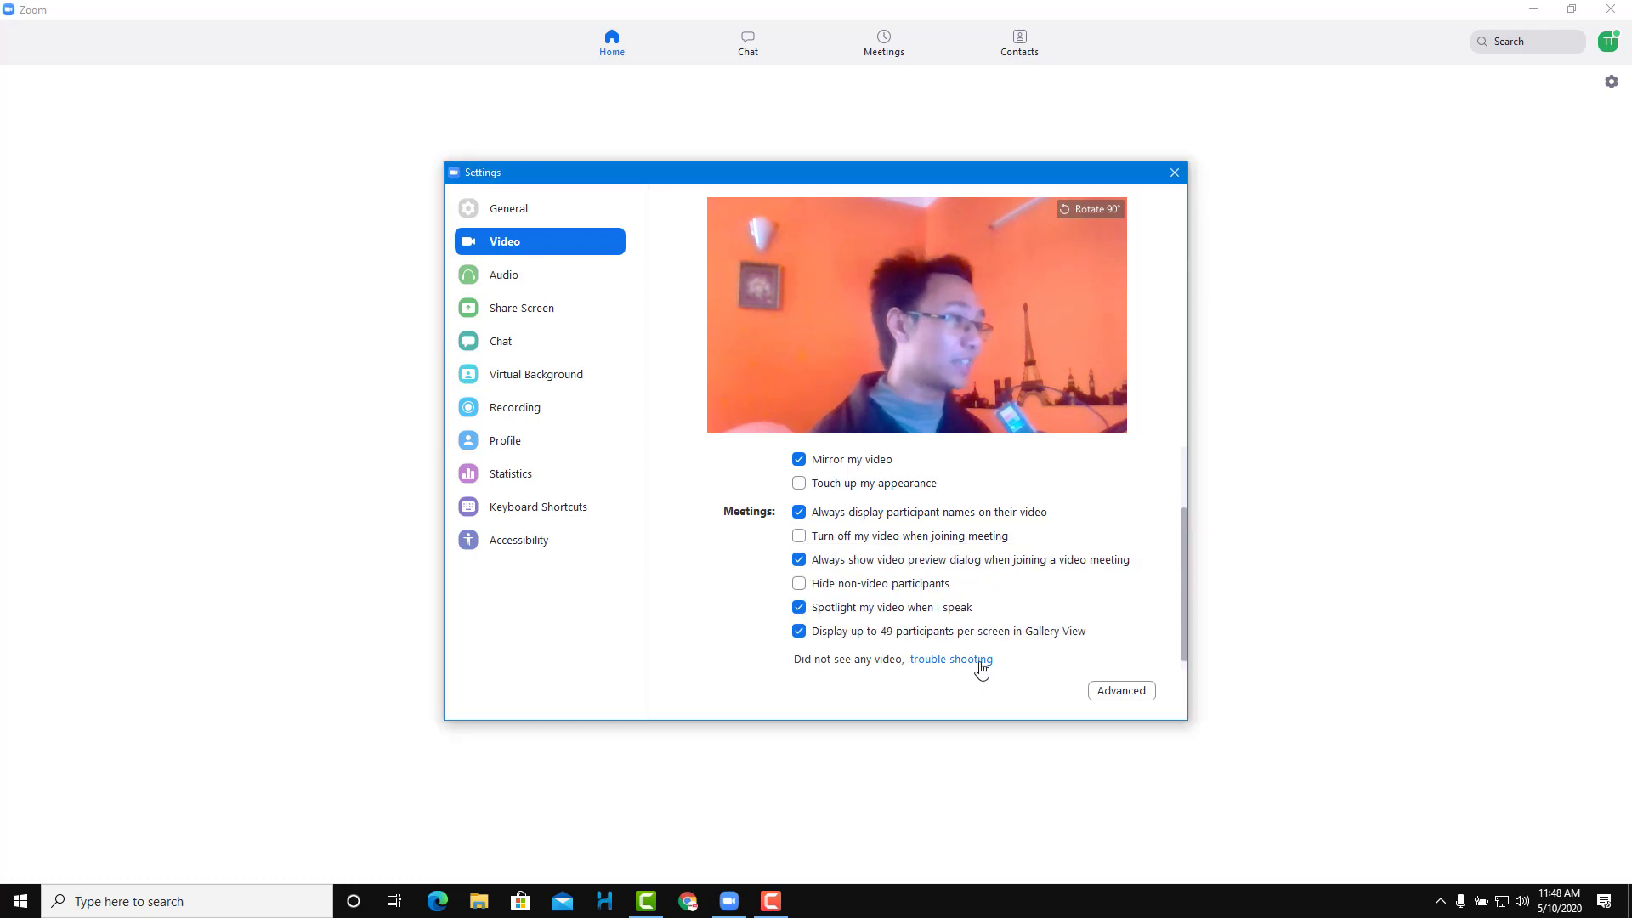
pyautogui.click(977, 662)
pyautogui.click(985, 635)
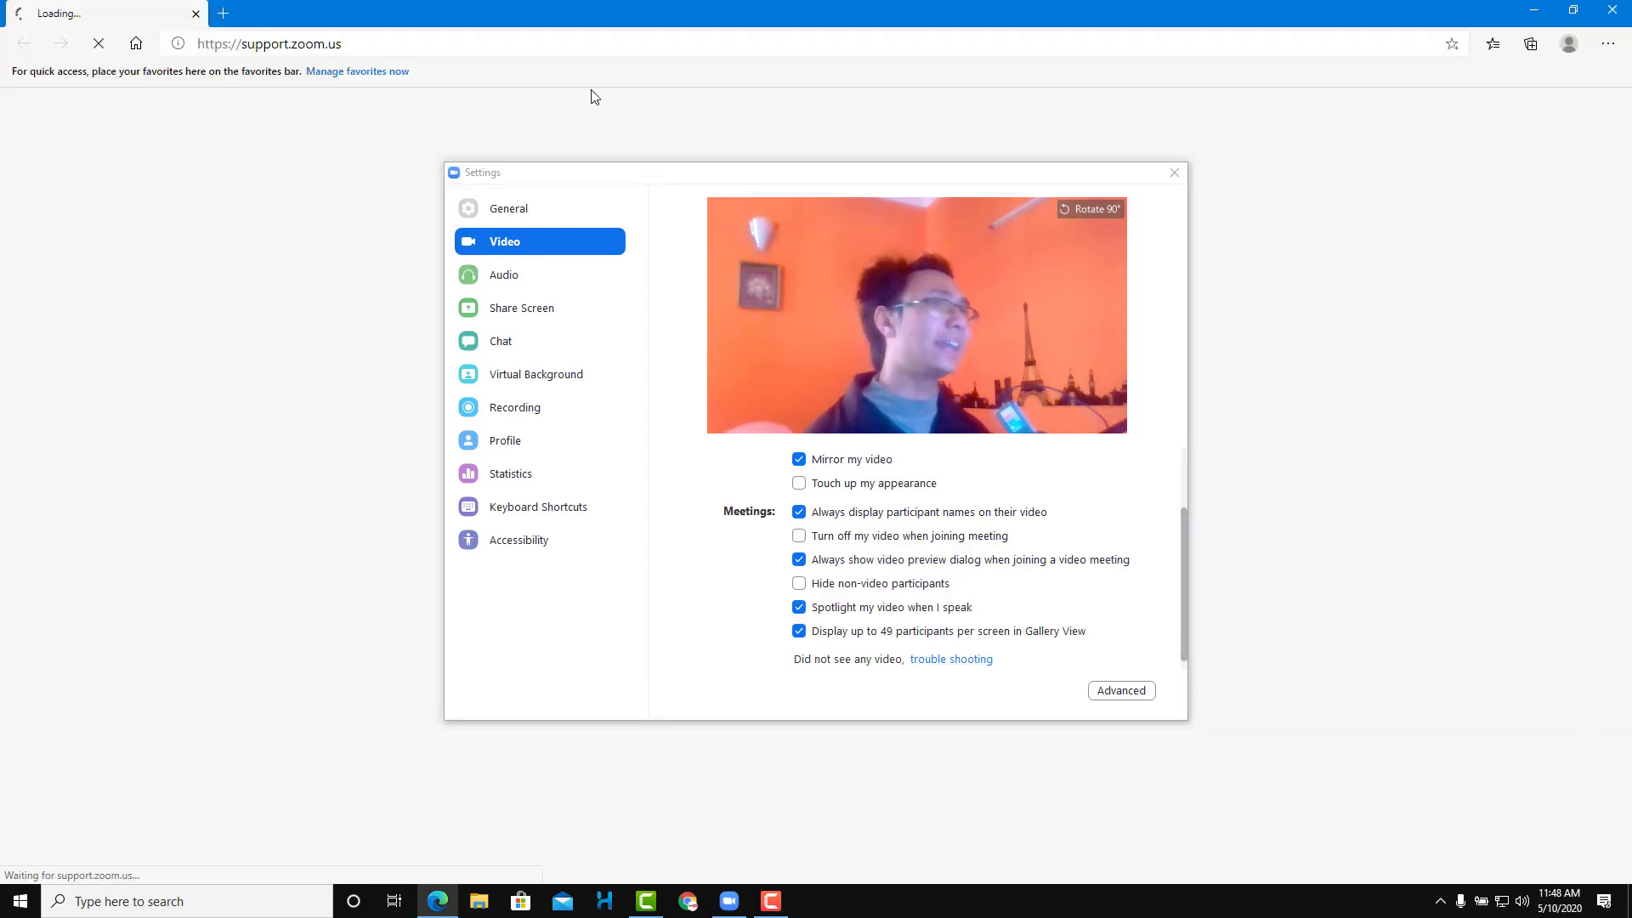
pyautogui.moveTo(711, 178); pyautogui.dragTo(760, 283)
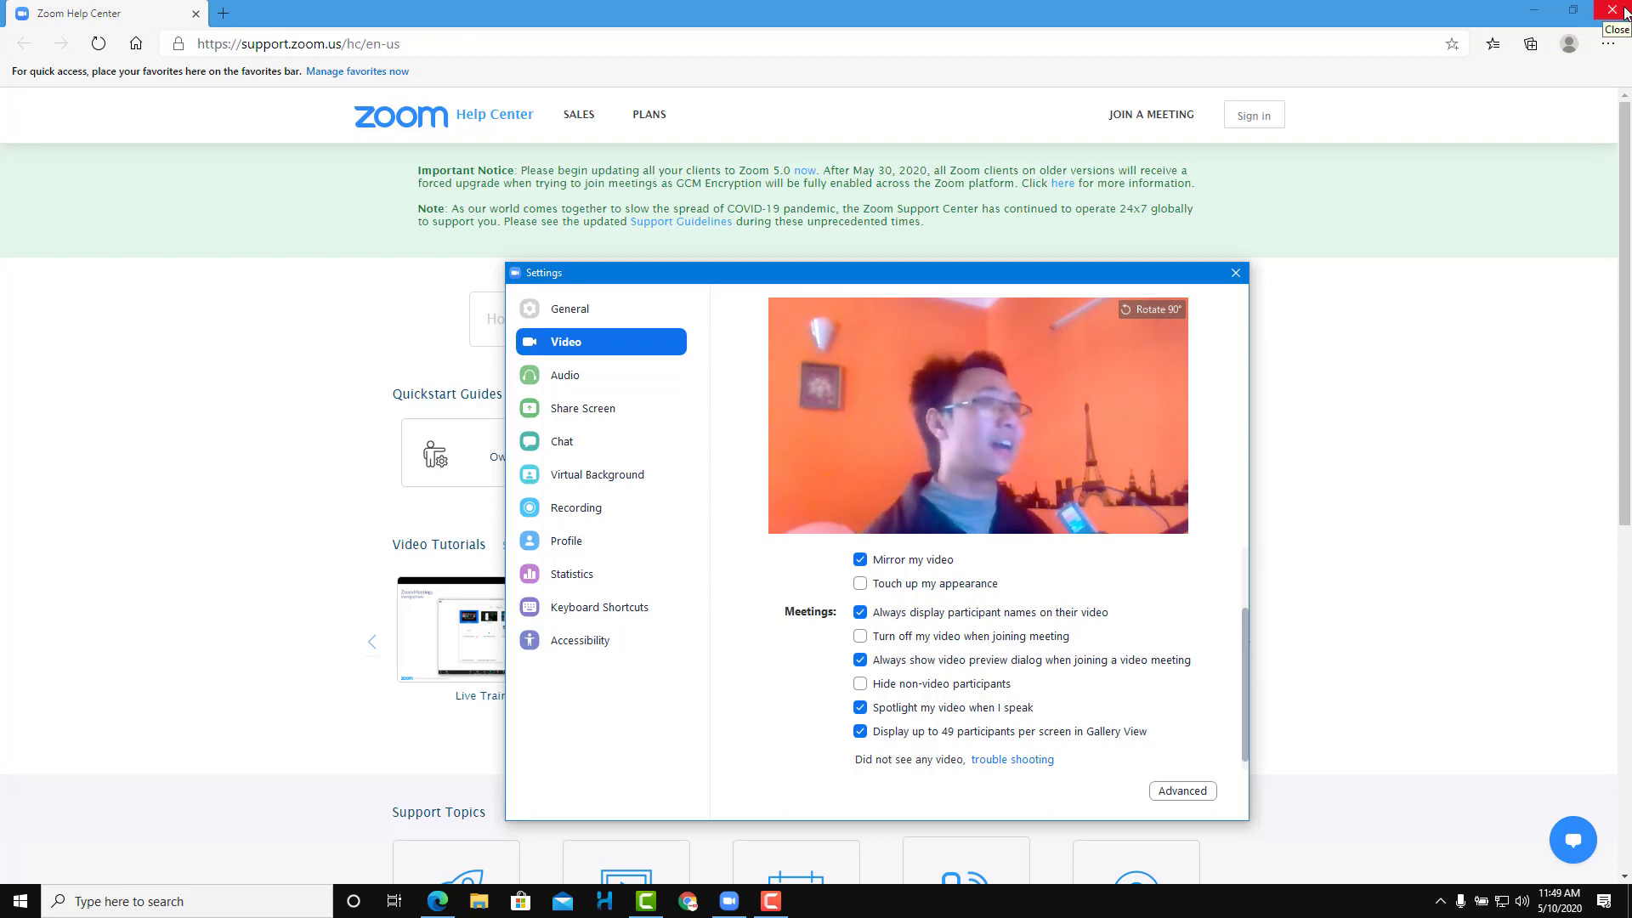
pyautogui.click(1622, 11)
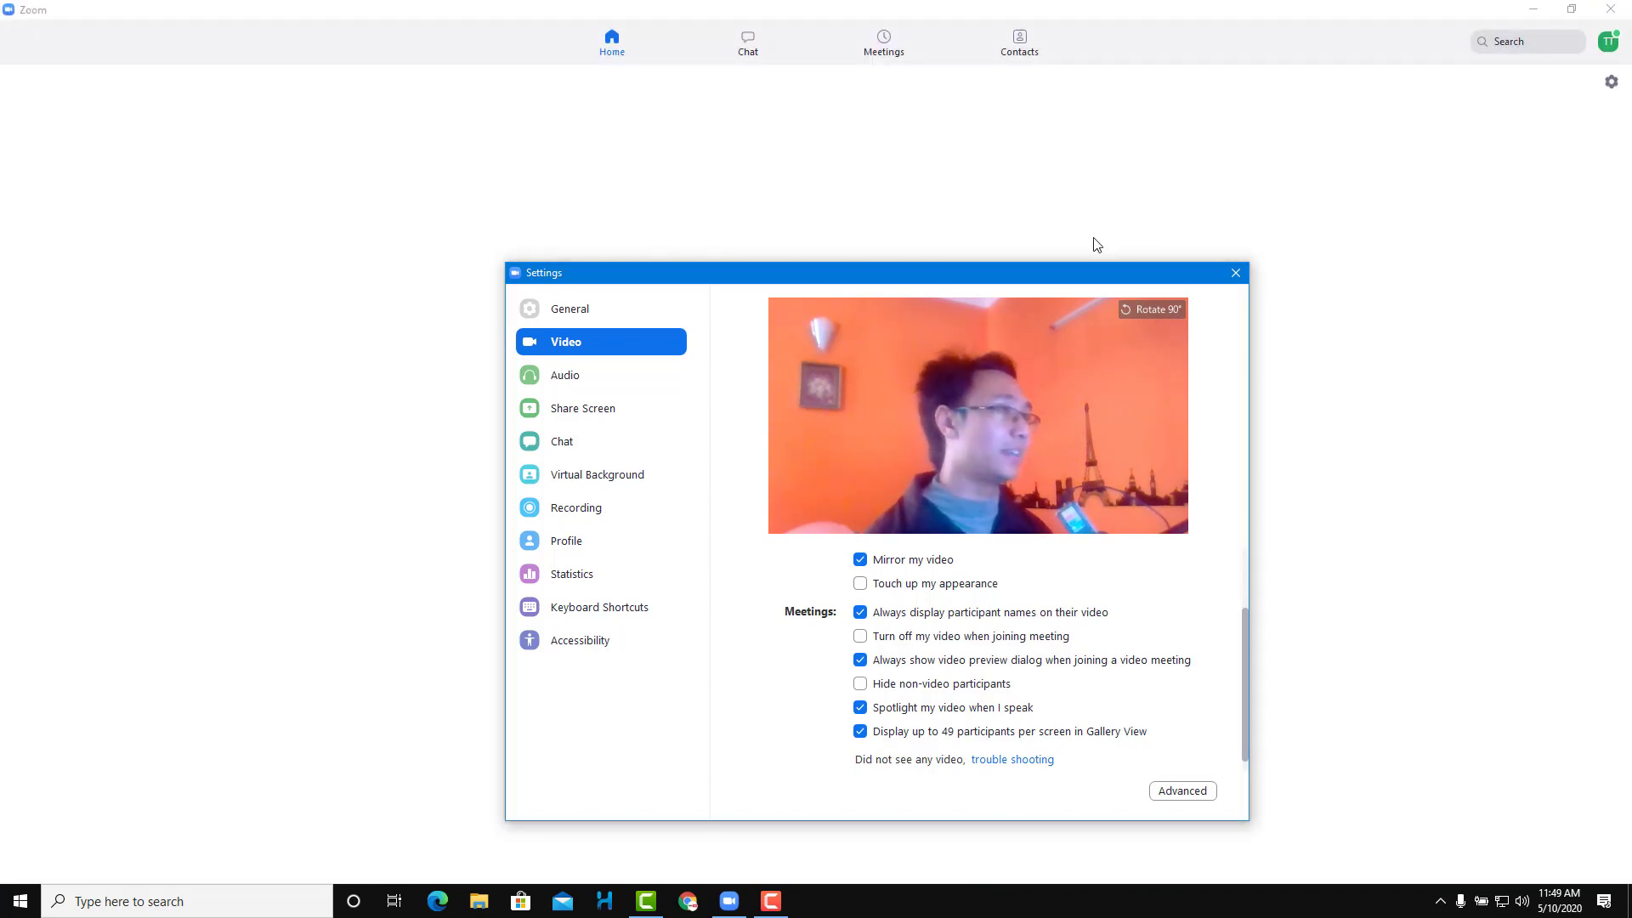
pyautogui.moveTo(1047, 274); pyautogui.dragTo(1008, 198)
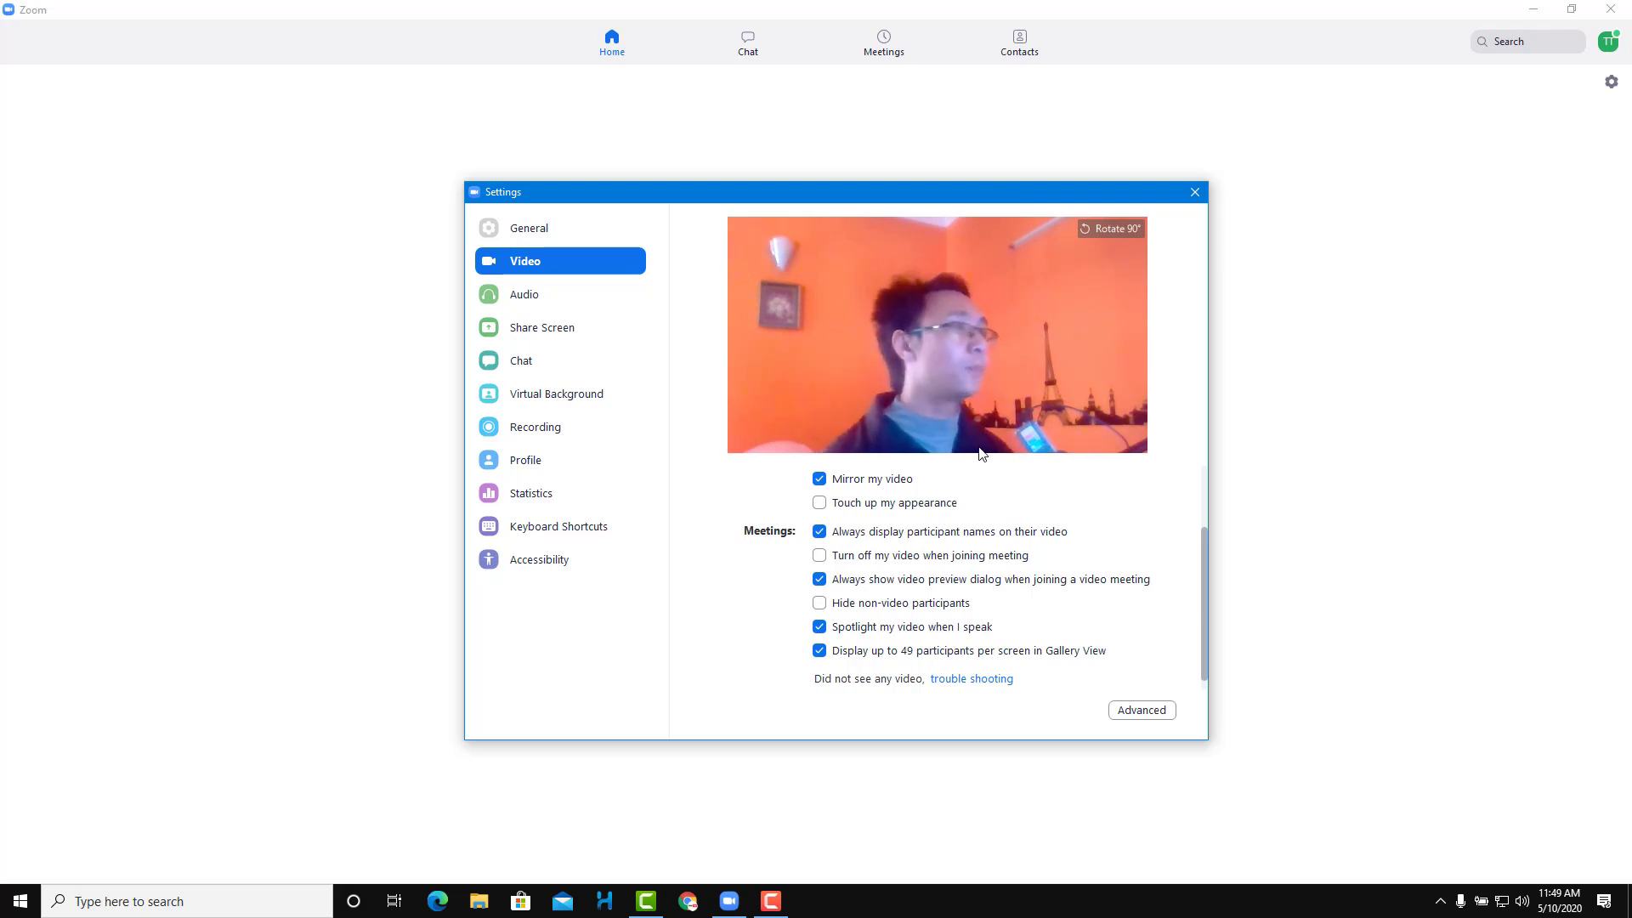
# - Open the advanced video settings and examine the available Video Rendering Method choices without selecting one
pyautogui.moveTo(1202, 551); pyautogui.dragTo(1206, 400)
pyautogui.scroll(-3, 1201, 400)
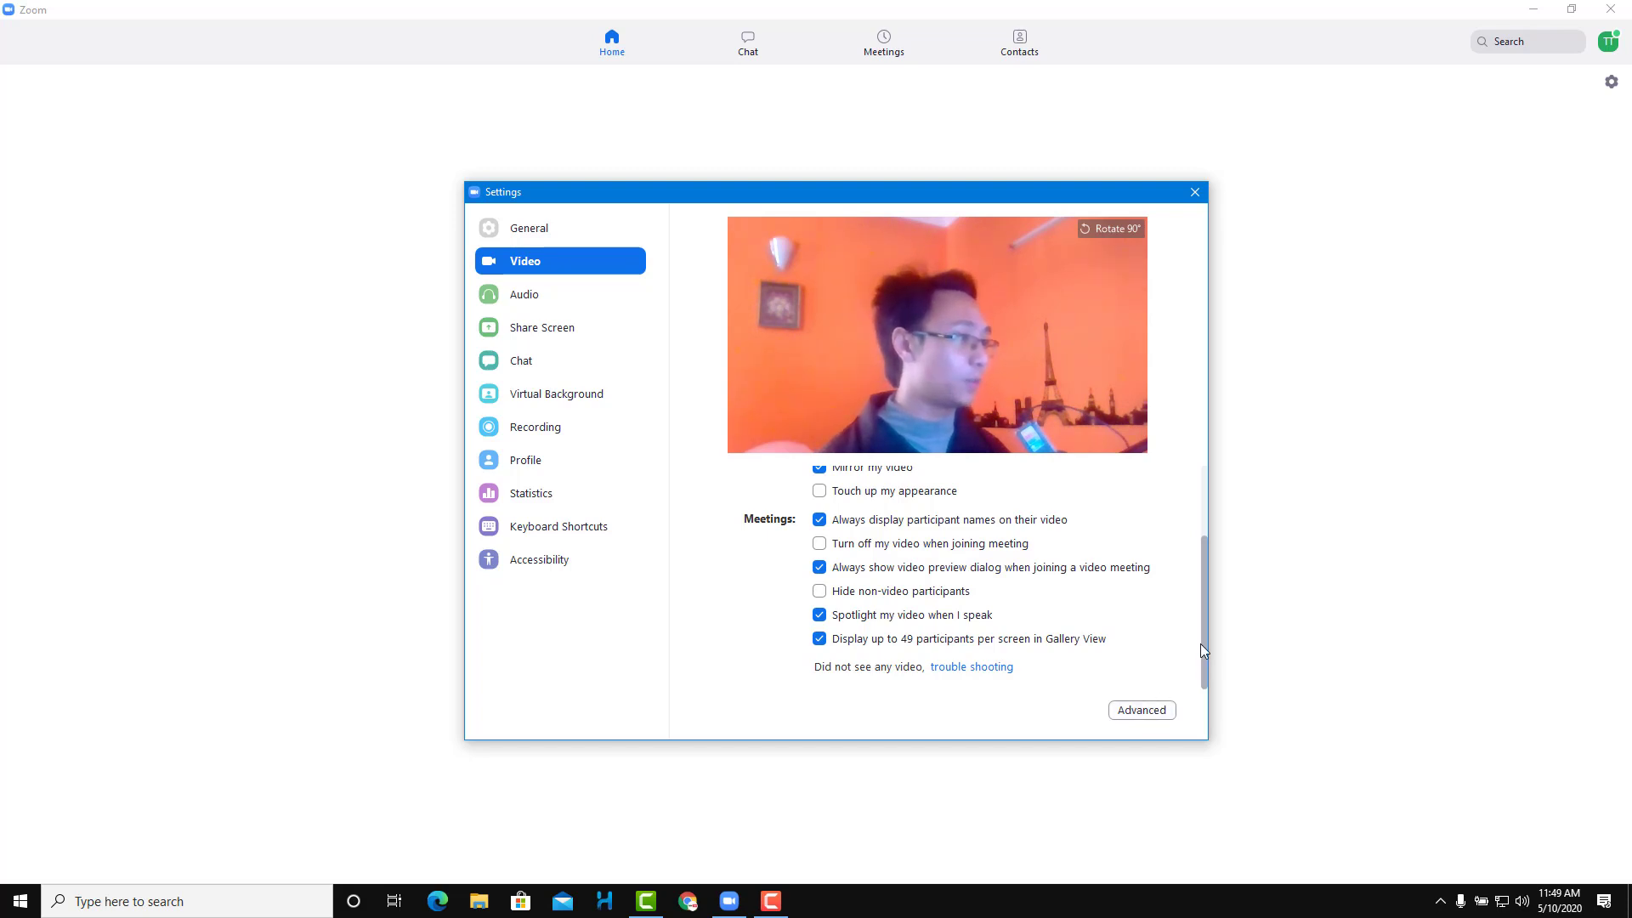
pyautogui.click(1142, 710)
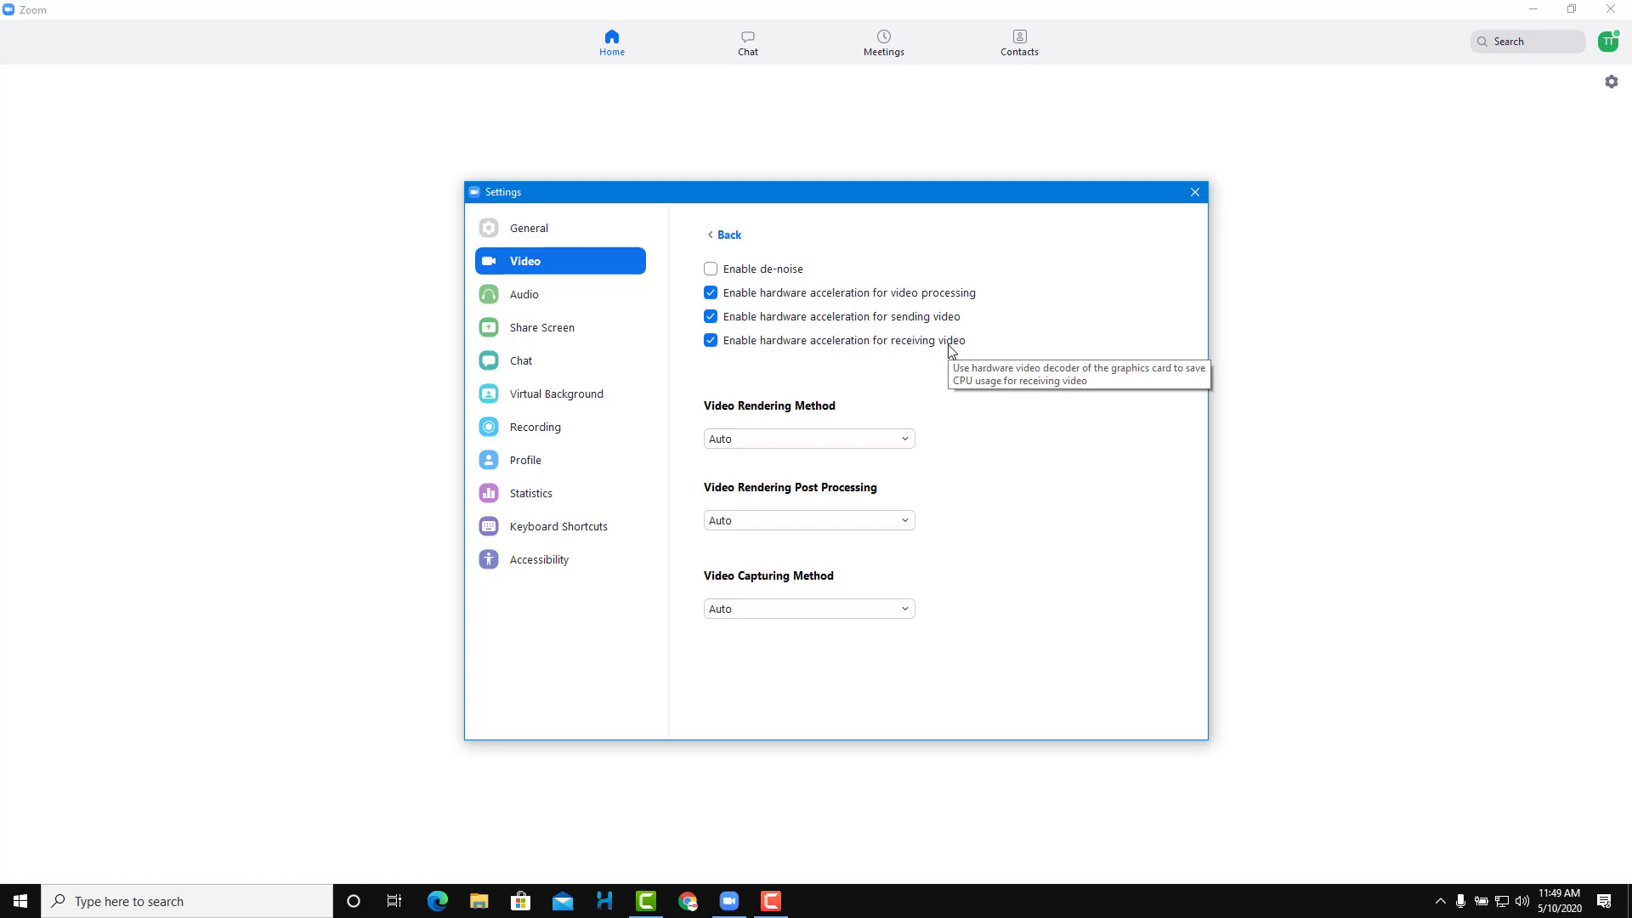
pyautogui.click(898, 441)
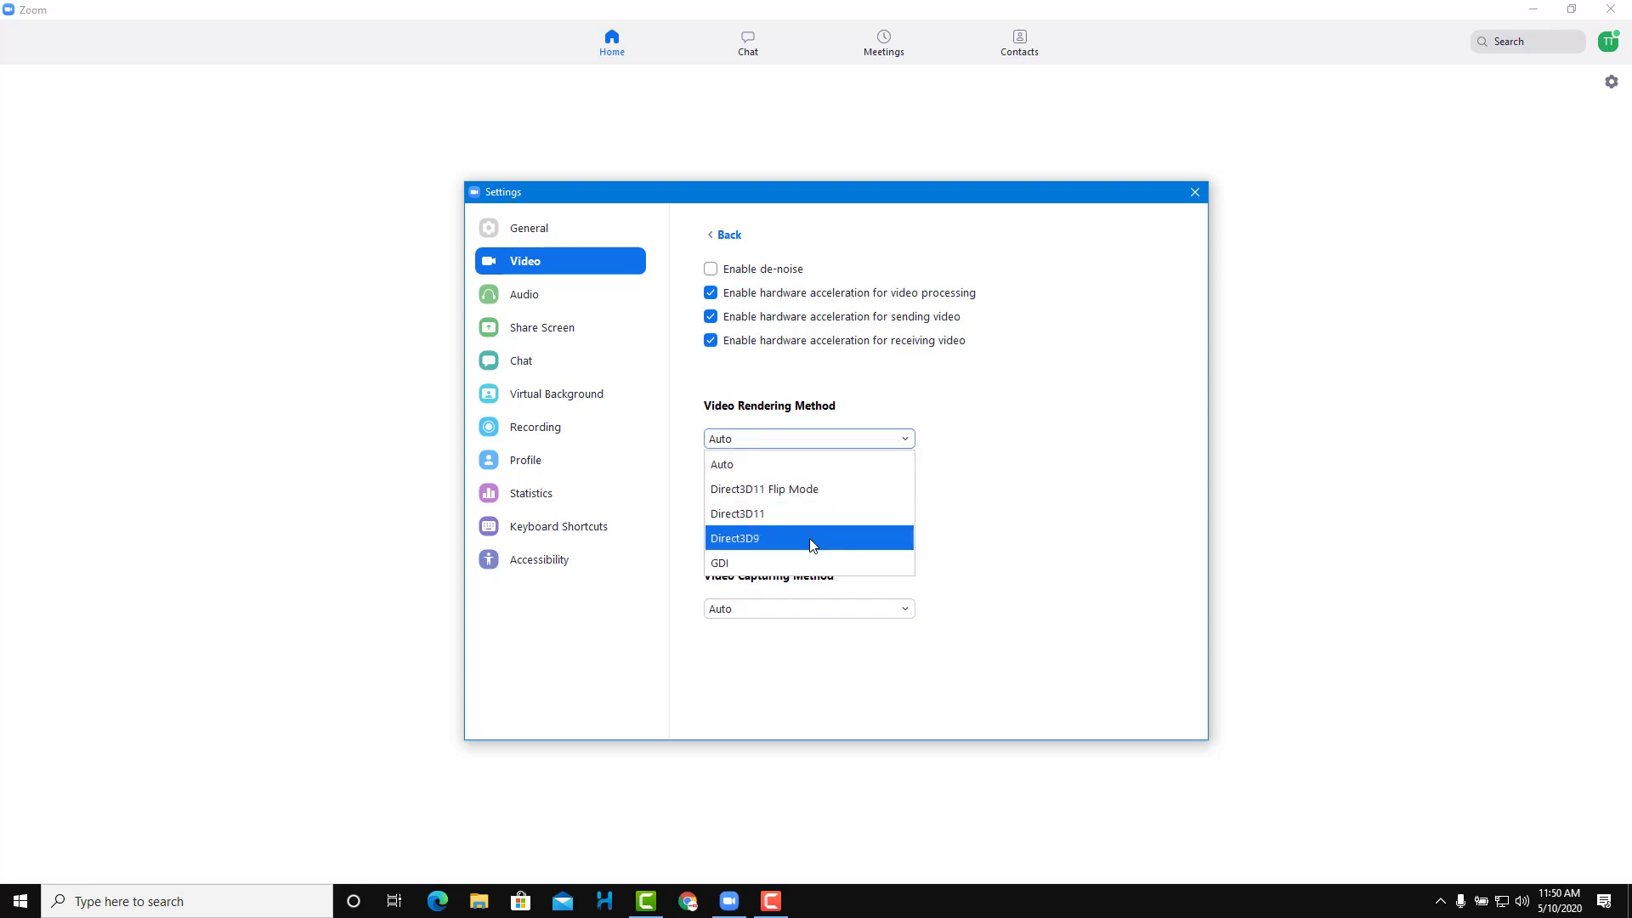
pyautogui.click(1043, 473)
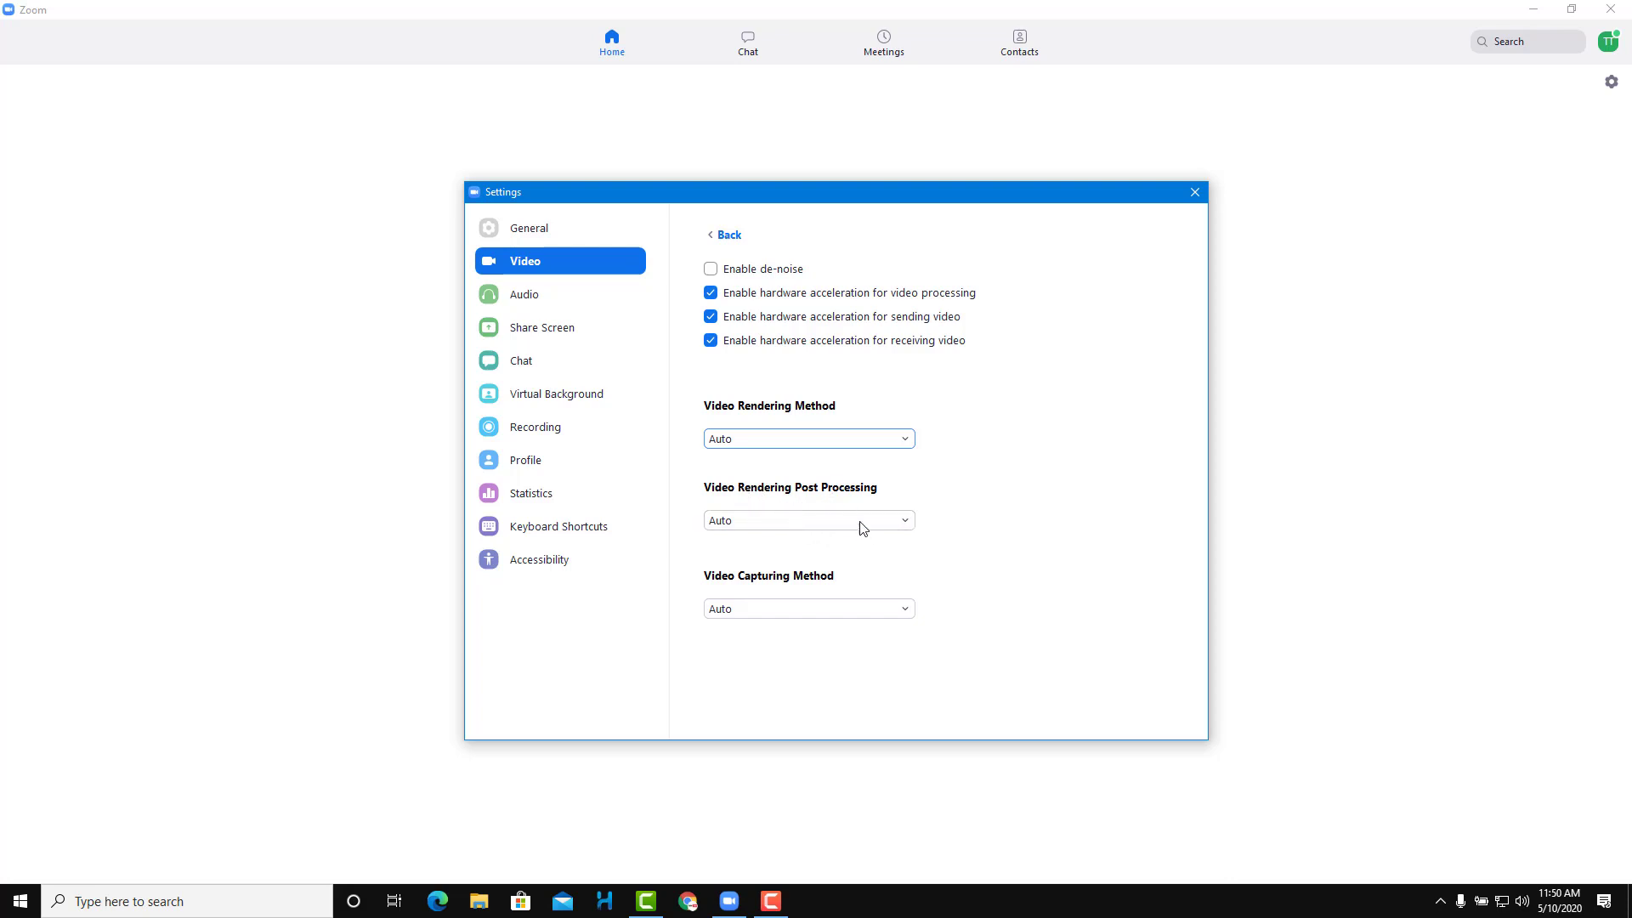
# - Try Disable for Video Rendering Post Processing, then set it back to Auto
pyautogui.click(887, 521)
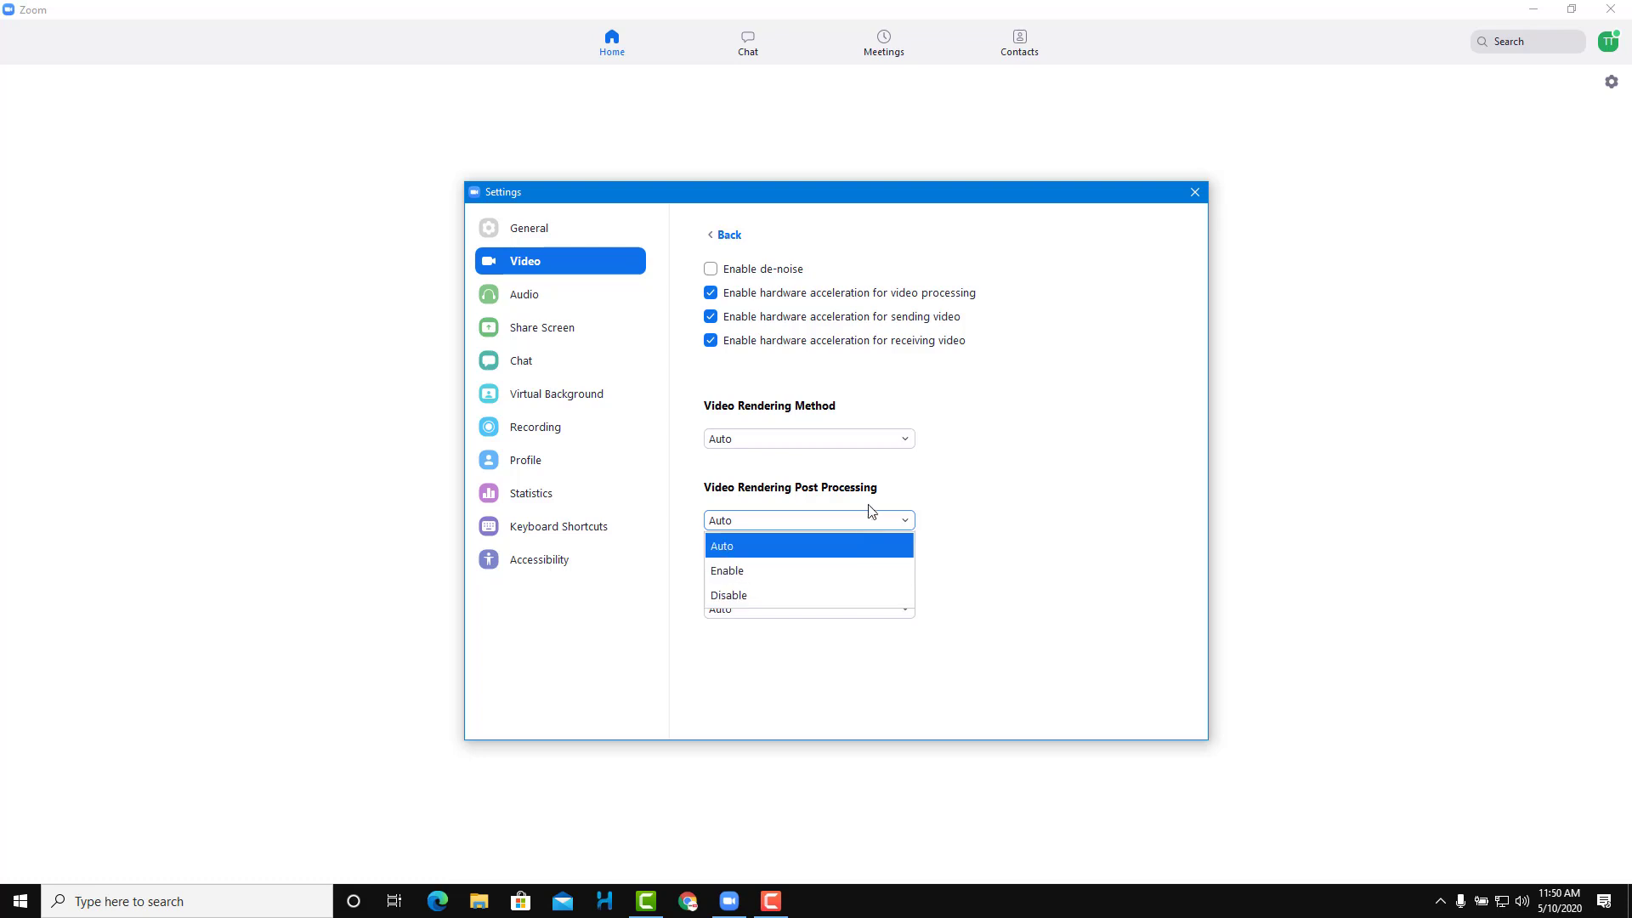
pyautogui.click(954, 508)
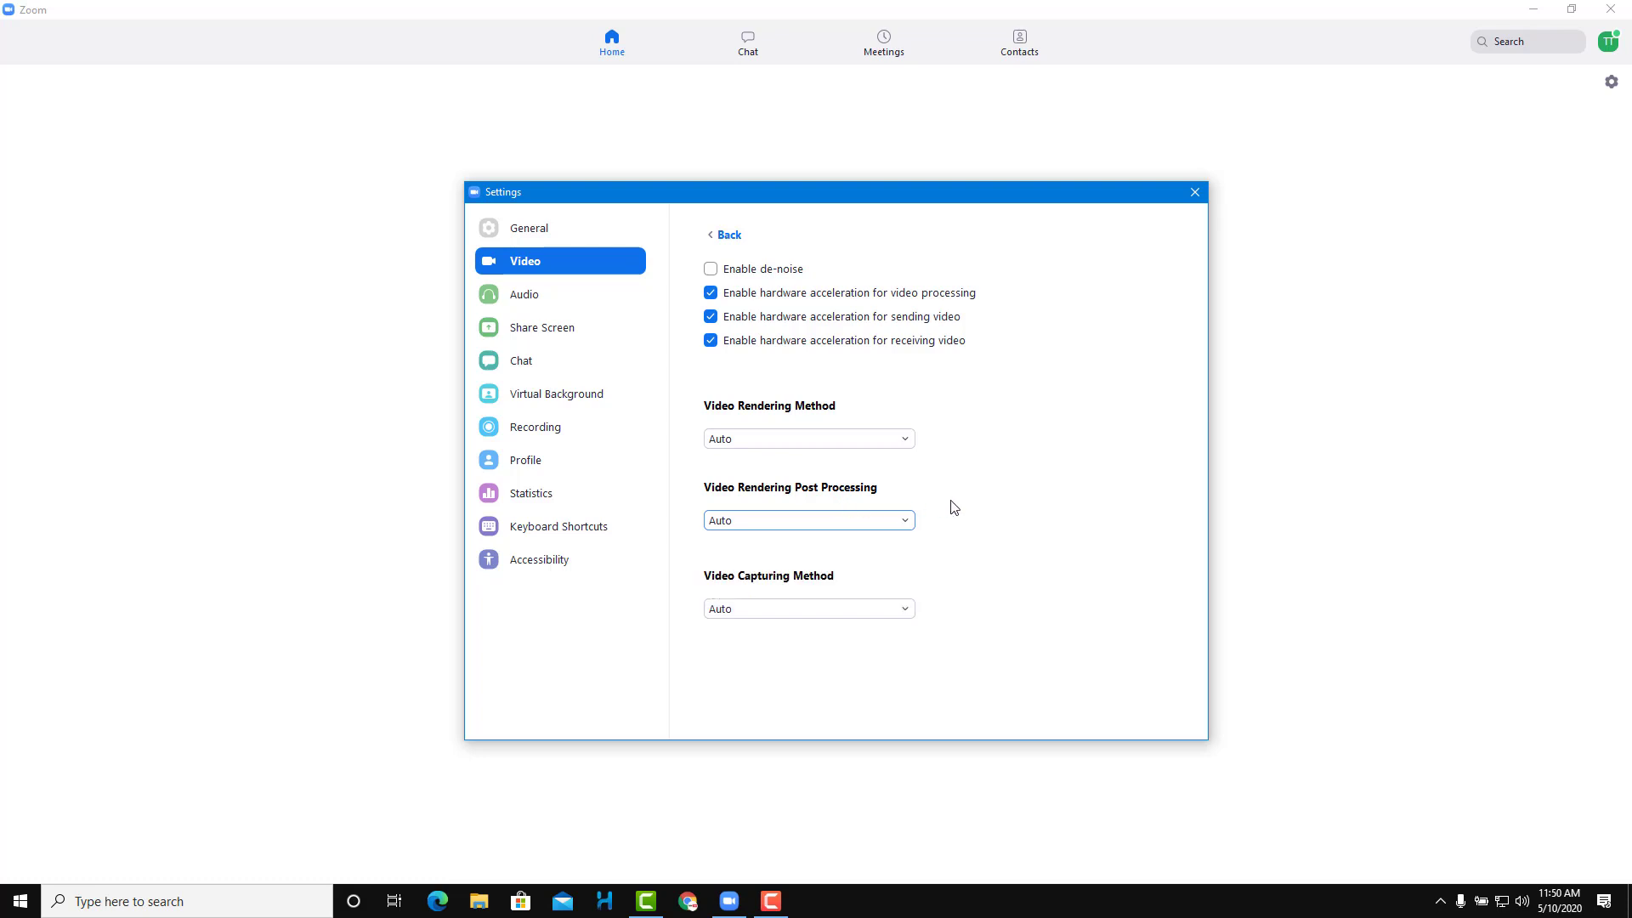
pyautogui.click(896, 526)
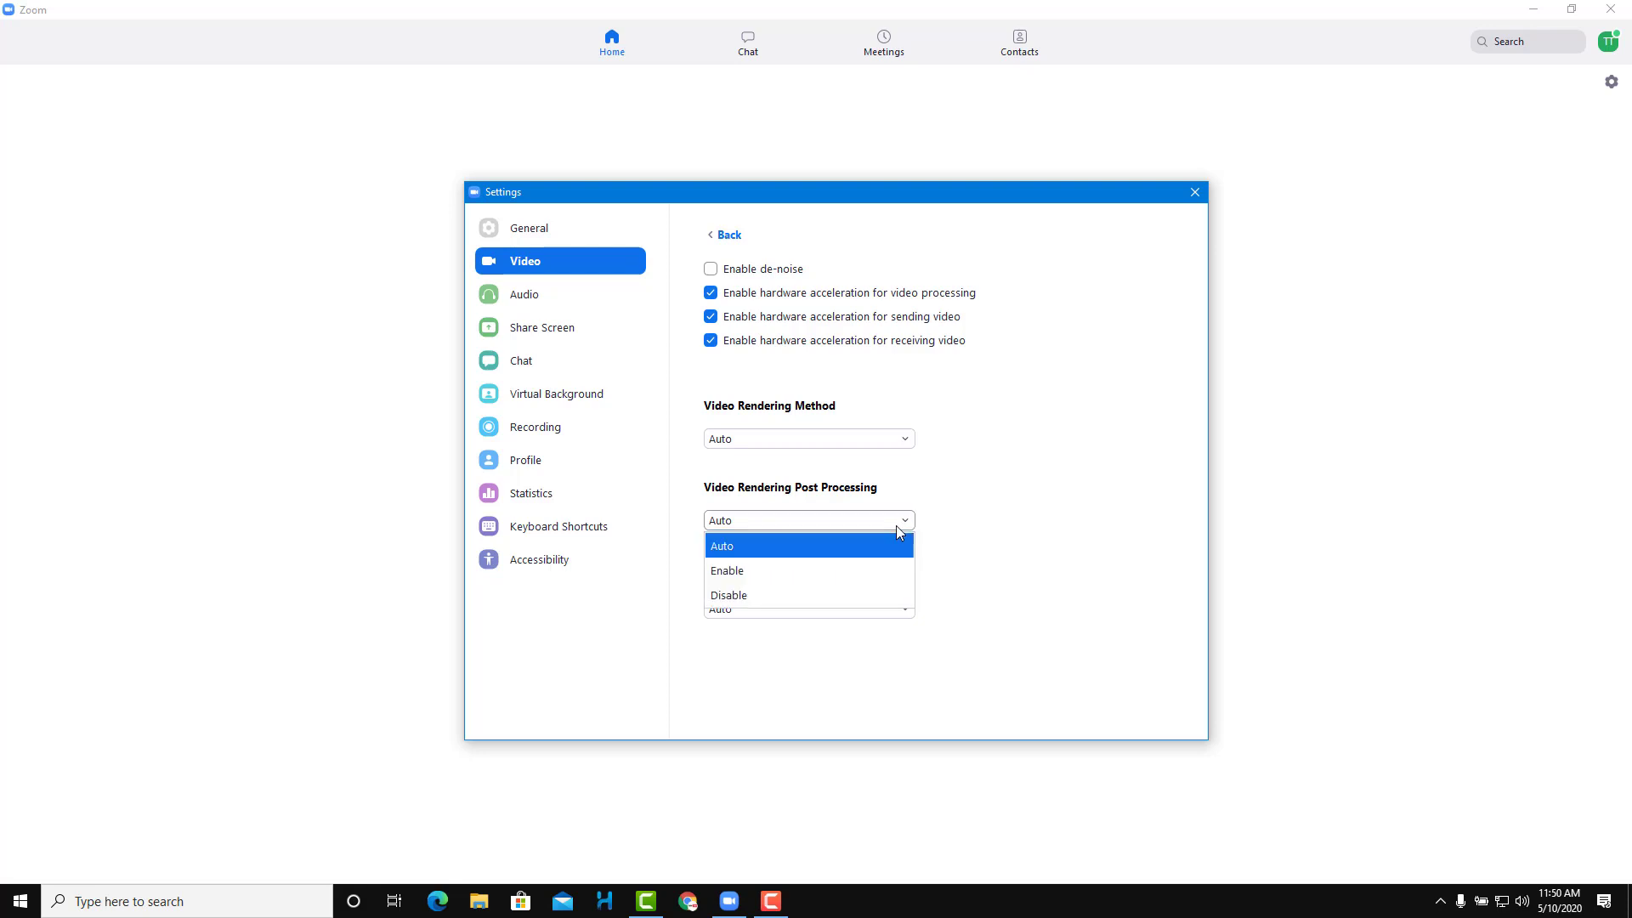
pyautogui.click(871, 595)
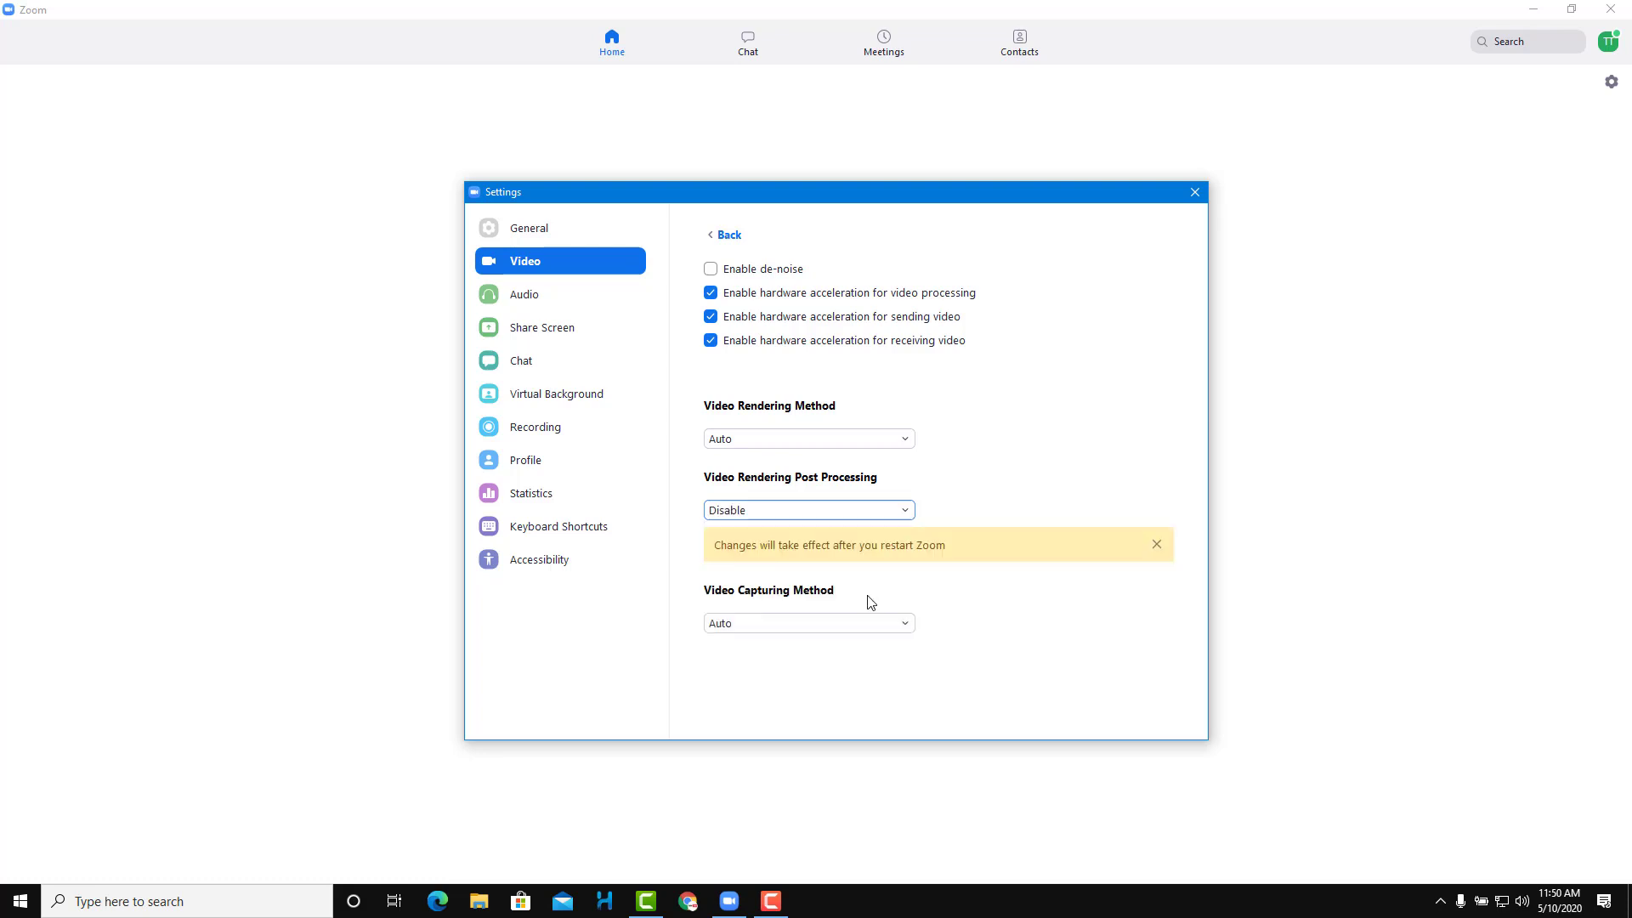
pyautogui.click(902, 514)
pyautogui.click(884, 534)
# - Examine the Video Capturing Method choices without changing the selection, and dismiss the restart notice
pyautogui.click(903, 625)
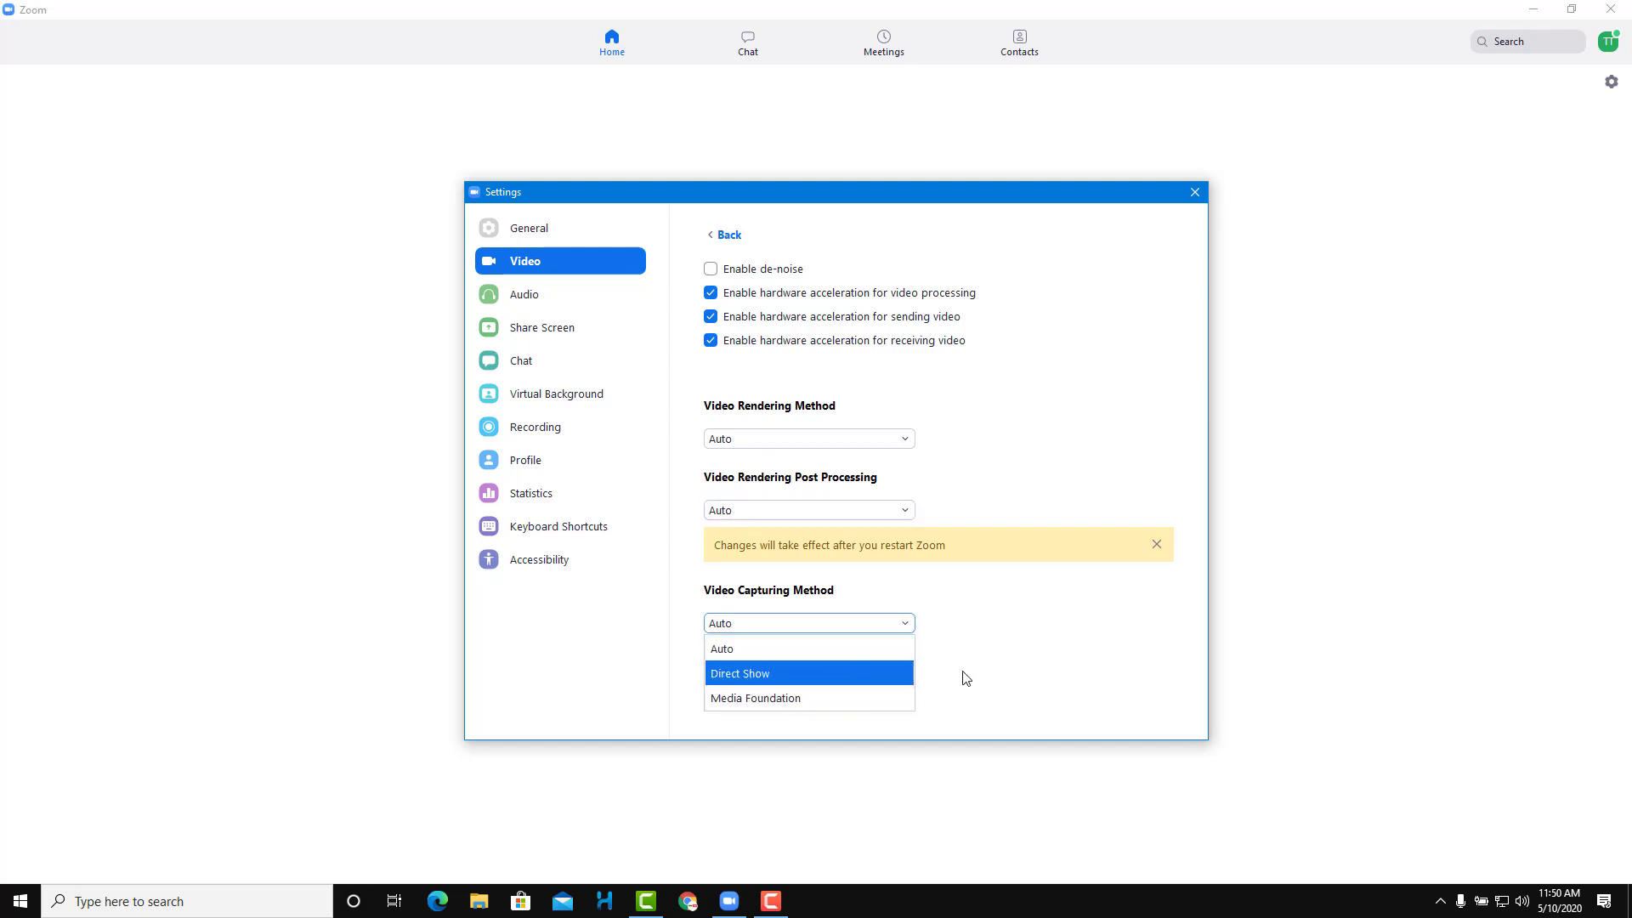
pyautogui.click(931, 659)
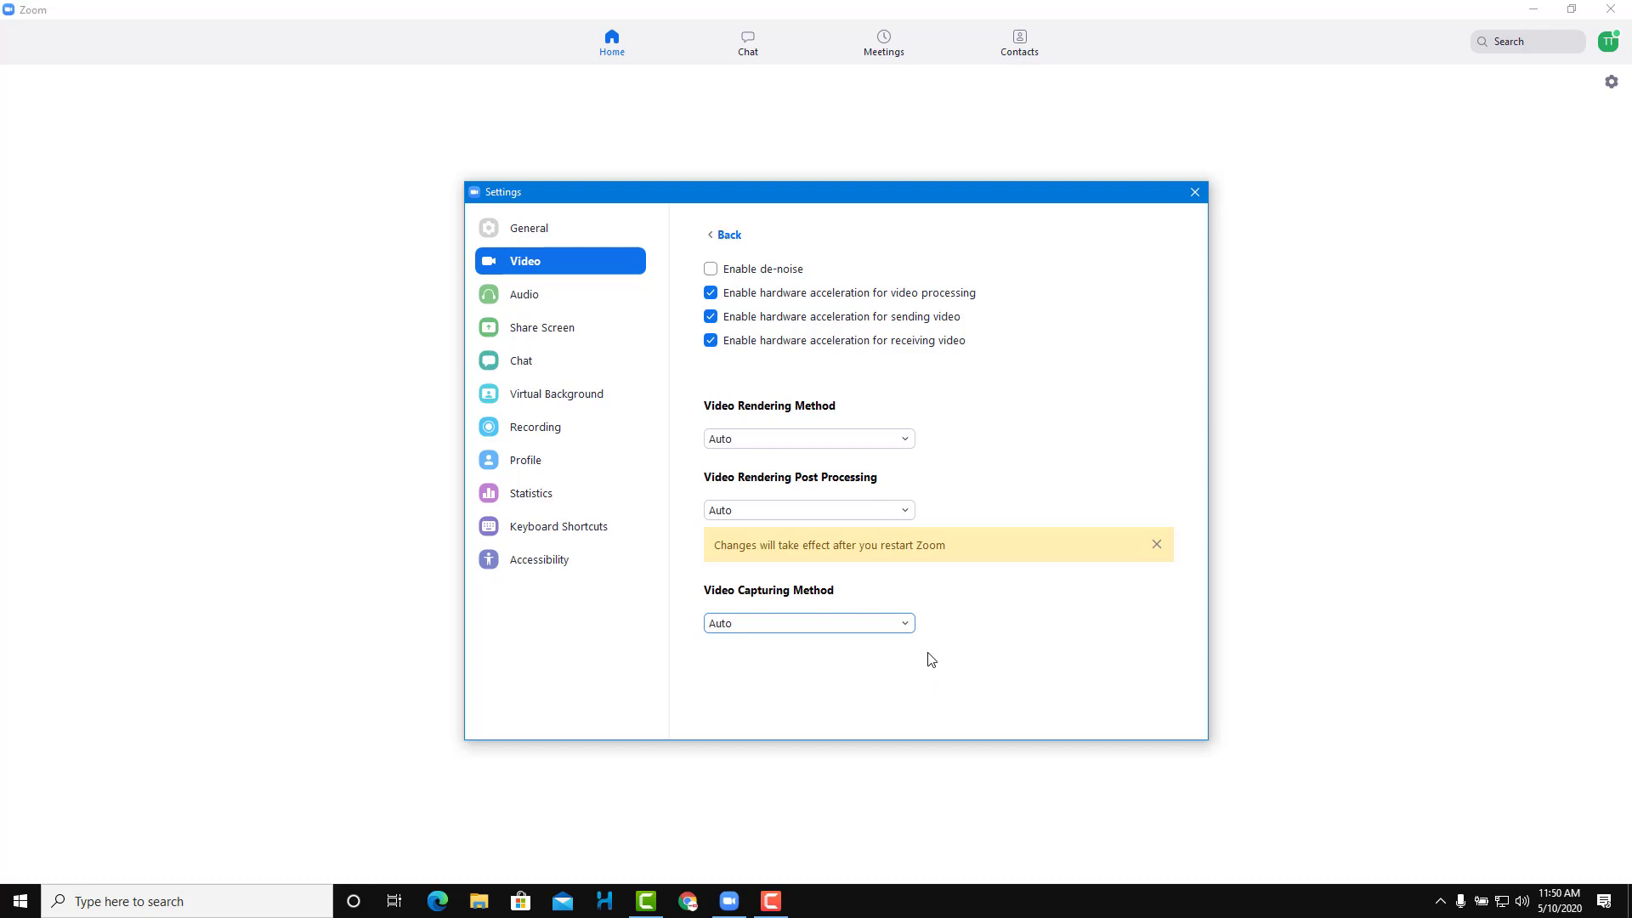
pyautogui.click(1156, 544)
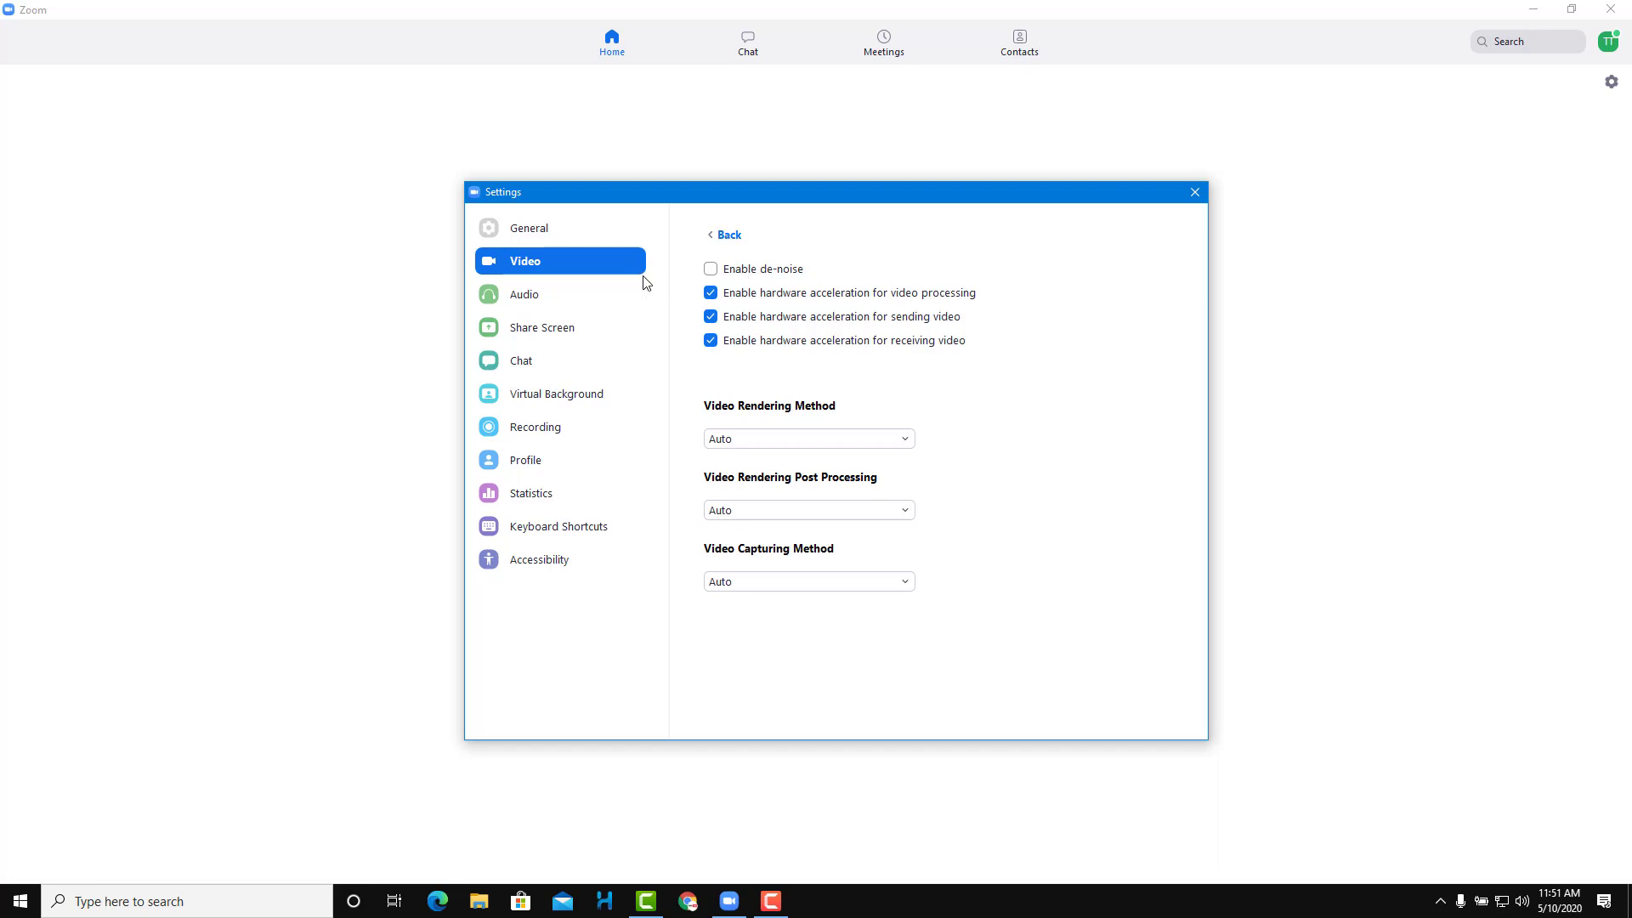
# - Open the audio settings and examine the available speaker devices without choosing a different one
pyautogui.click(585, 298)
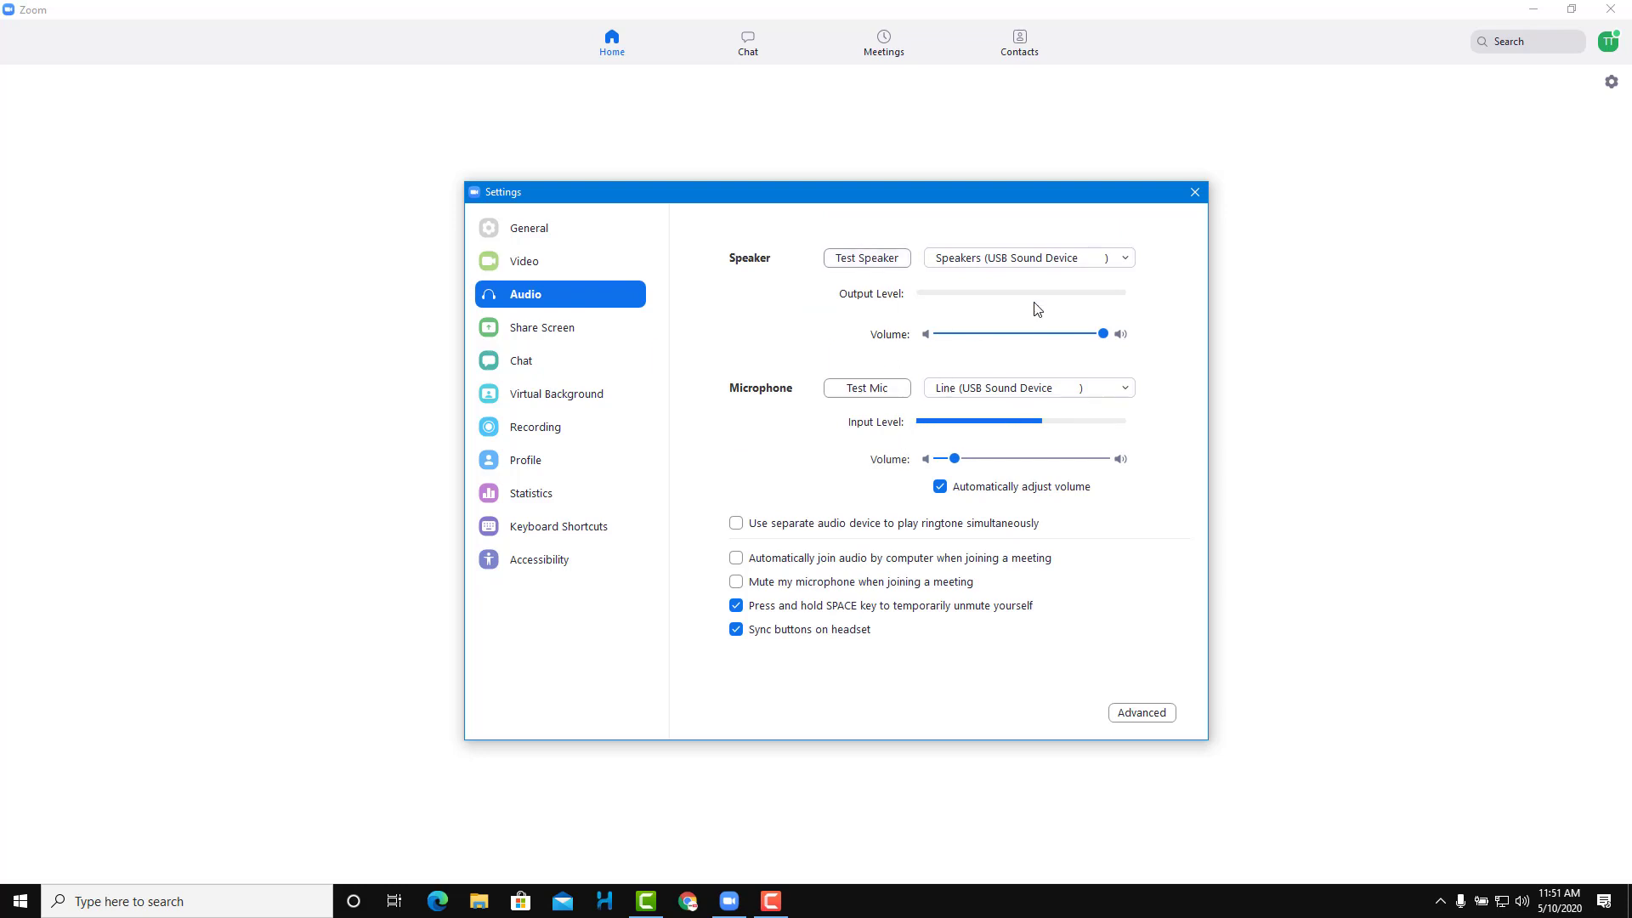
pyautogui.click(1083, 260)
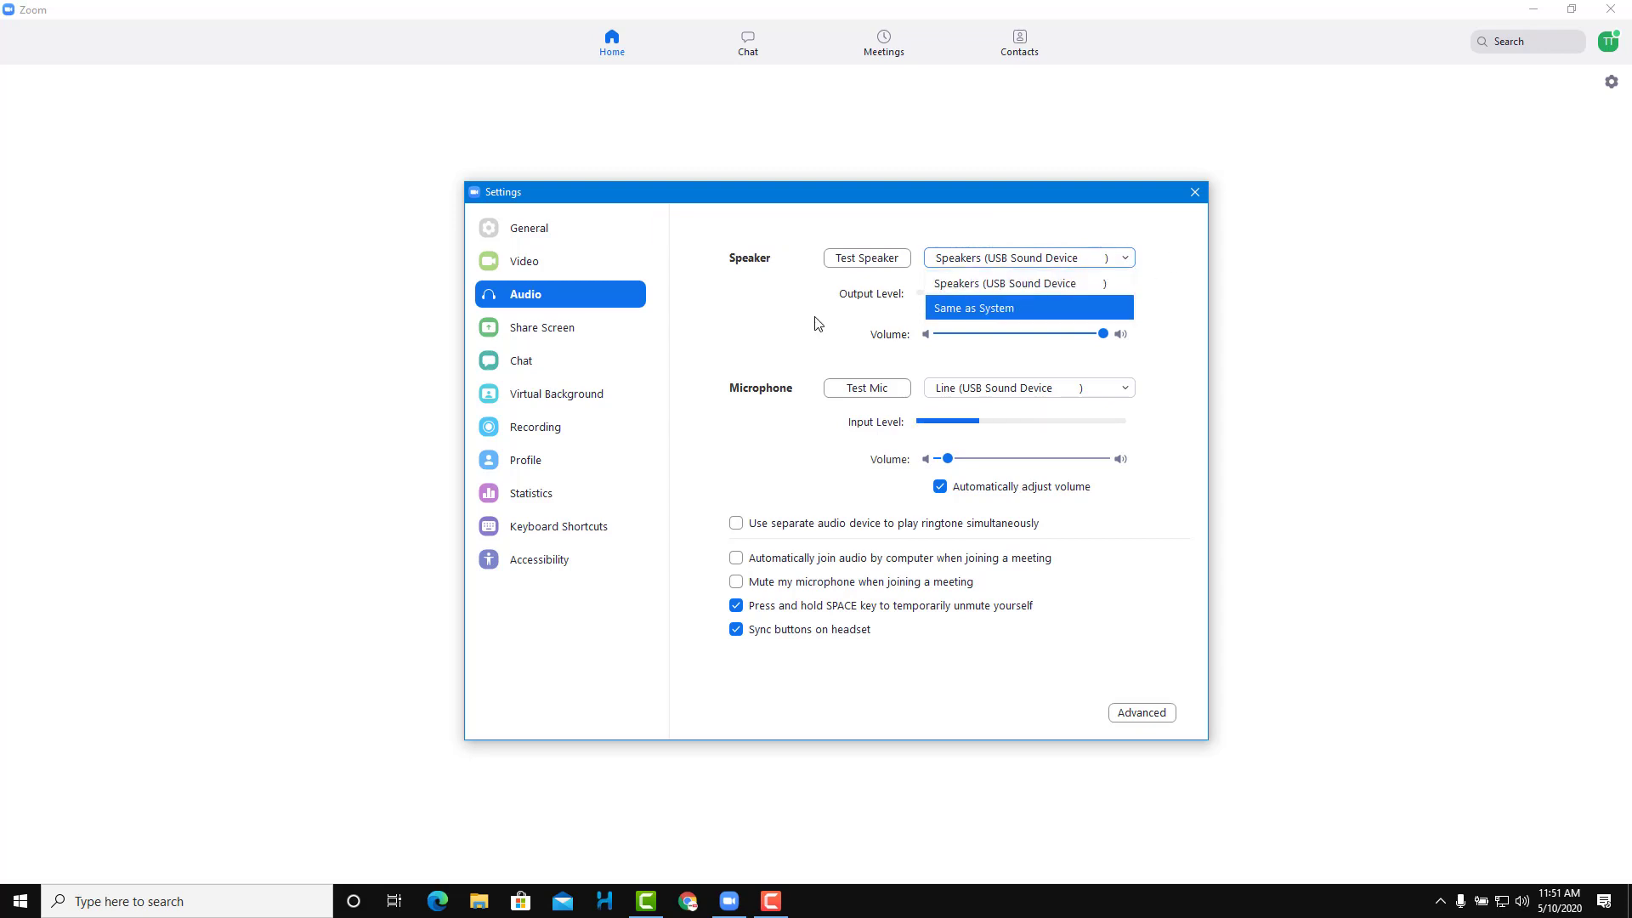
pyautogui.click(759, 324)
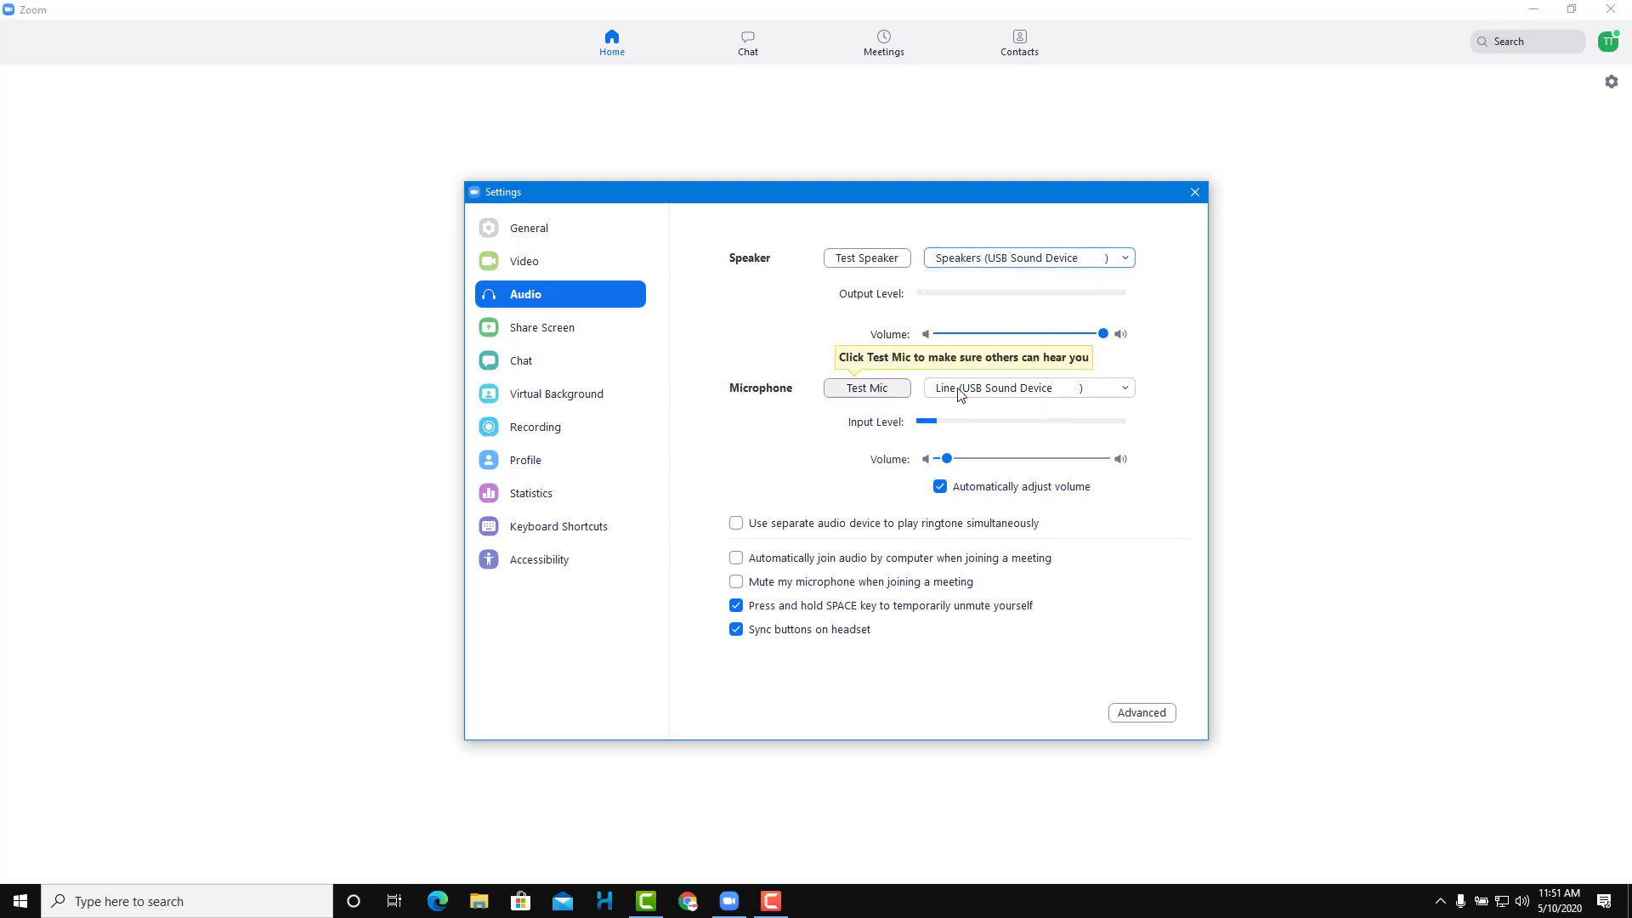
# - Review the microphone device choices, keep Line (USB Sound Device) selected, and test the microphone
pyautogui.click(1063, 396)
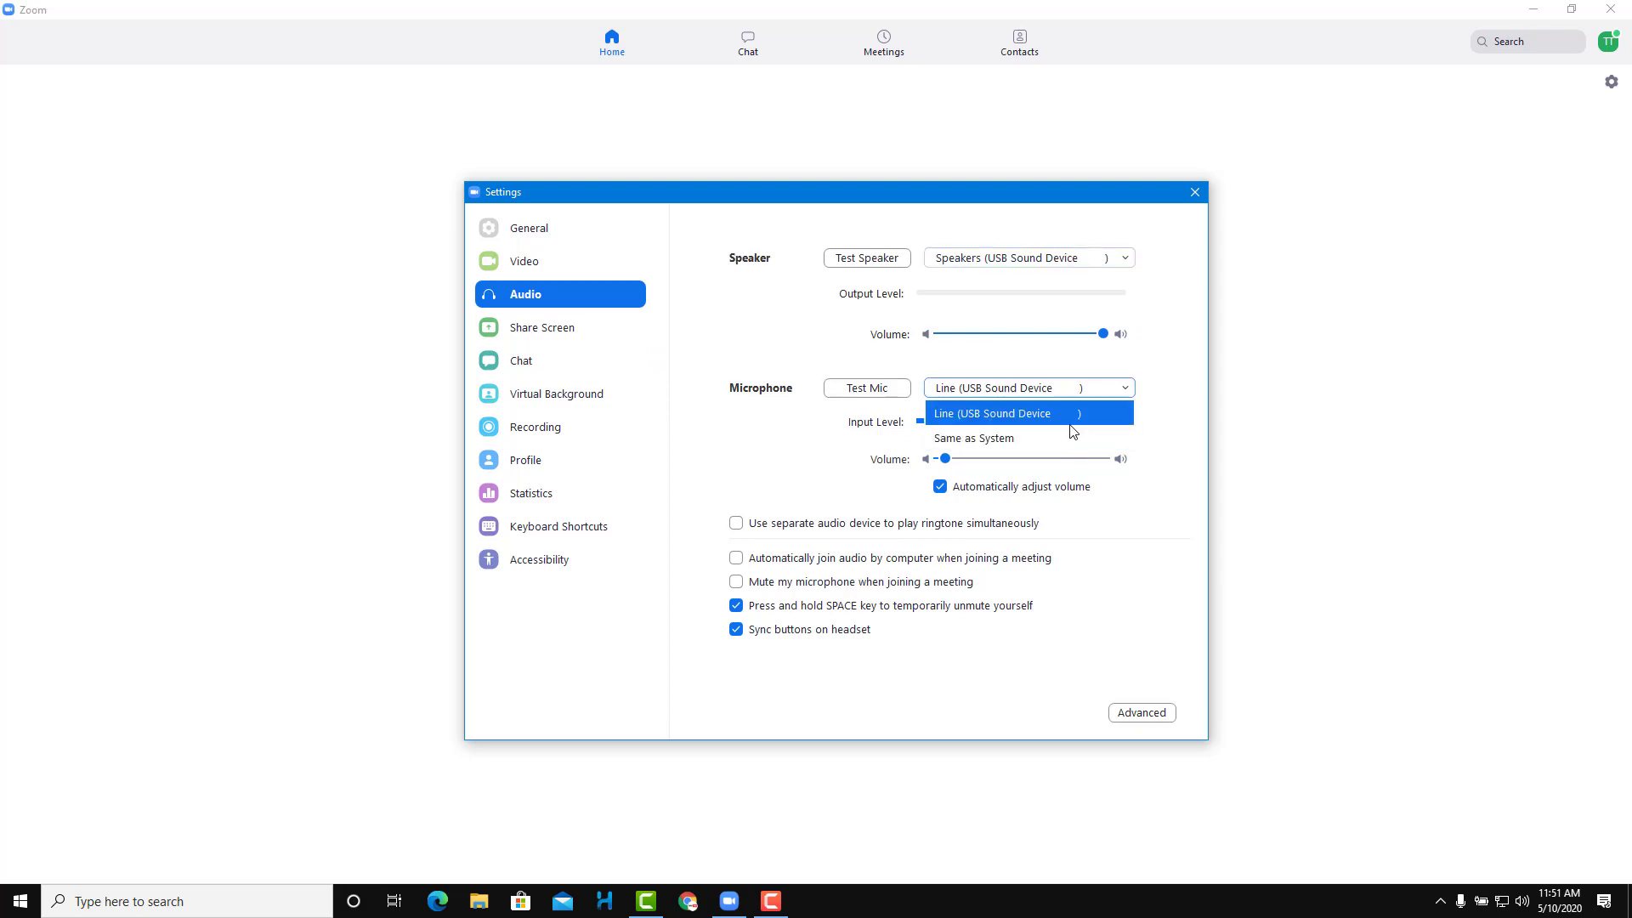
pyautogui.click(1012, 412)
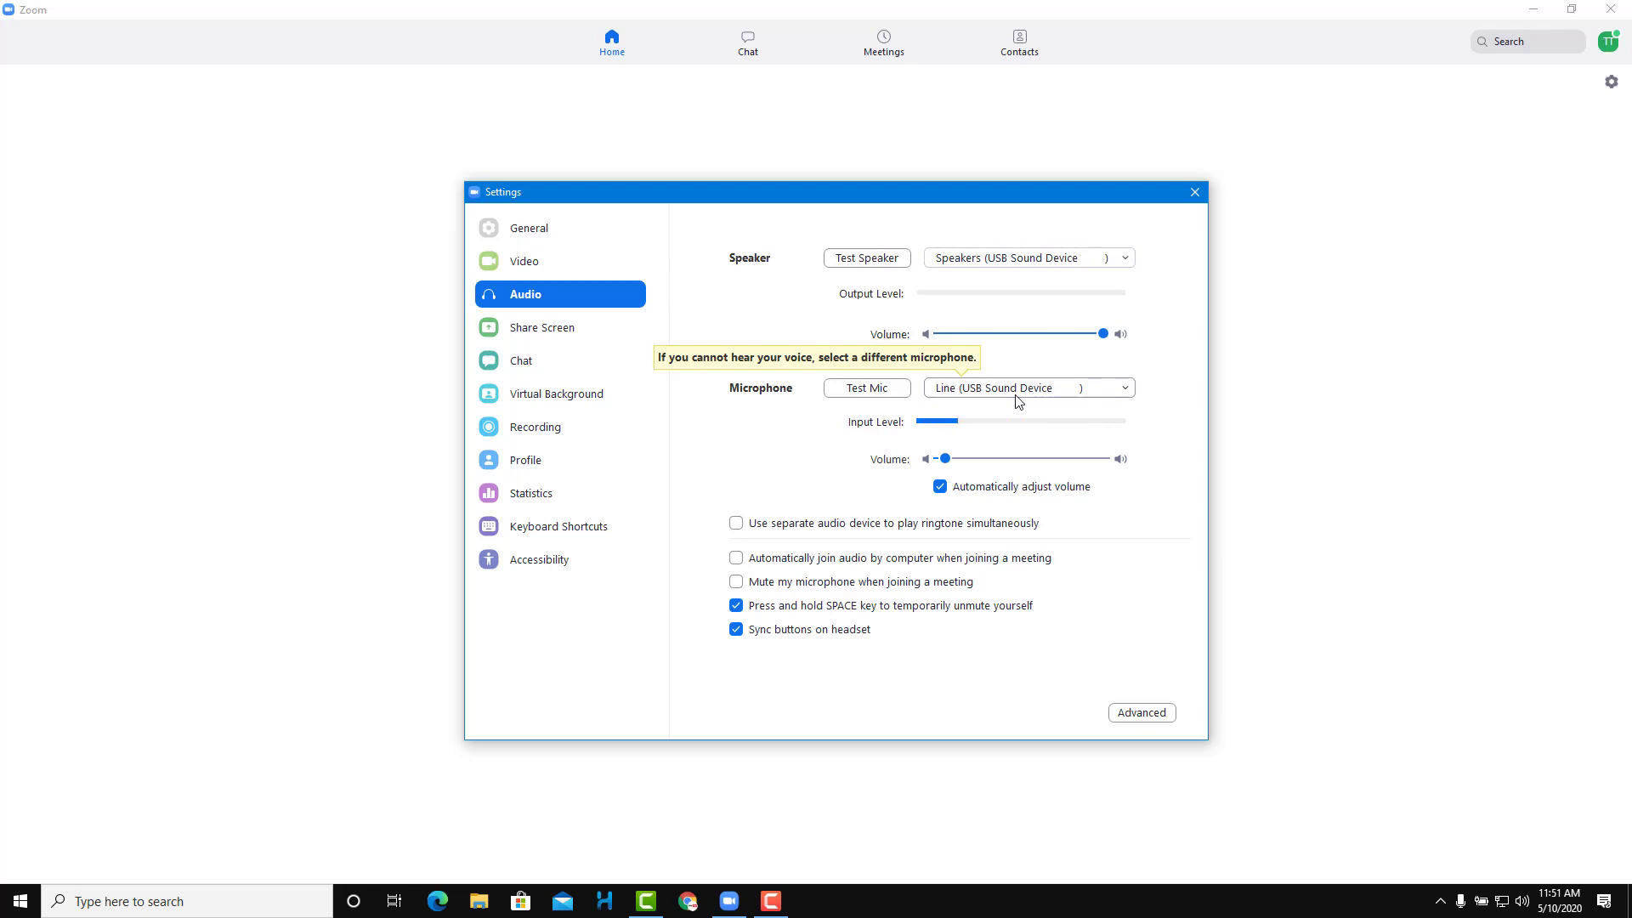
pyautogui.click(1018, 396)
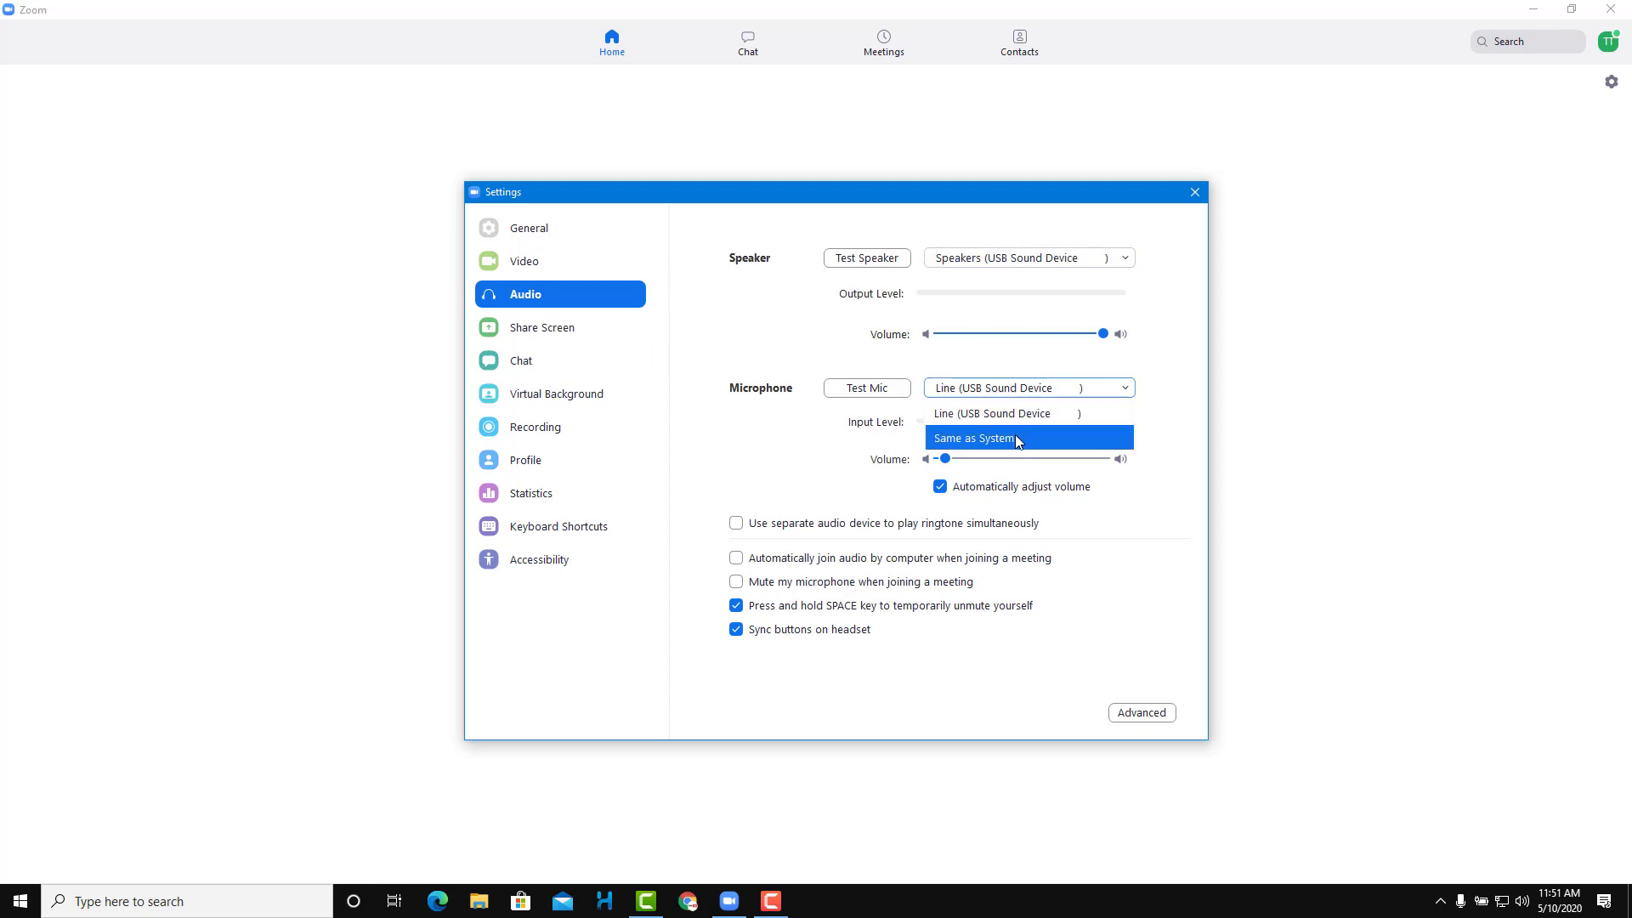
pyautogui.click(829, 469)
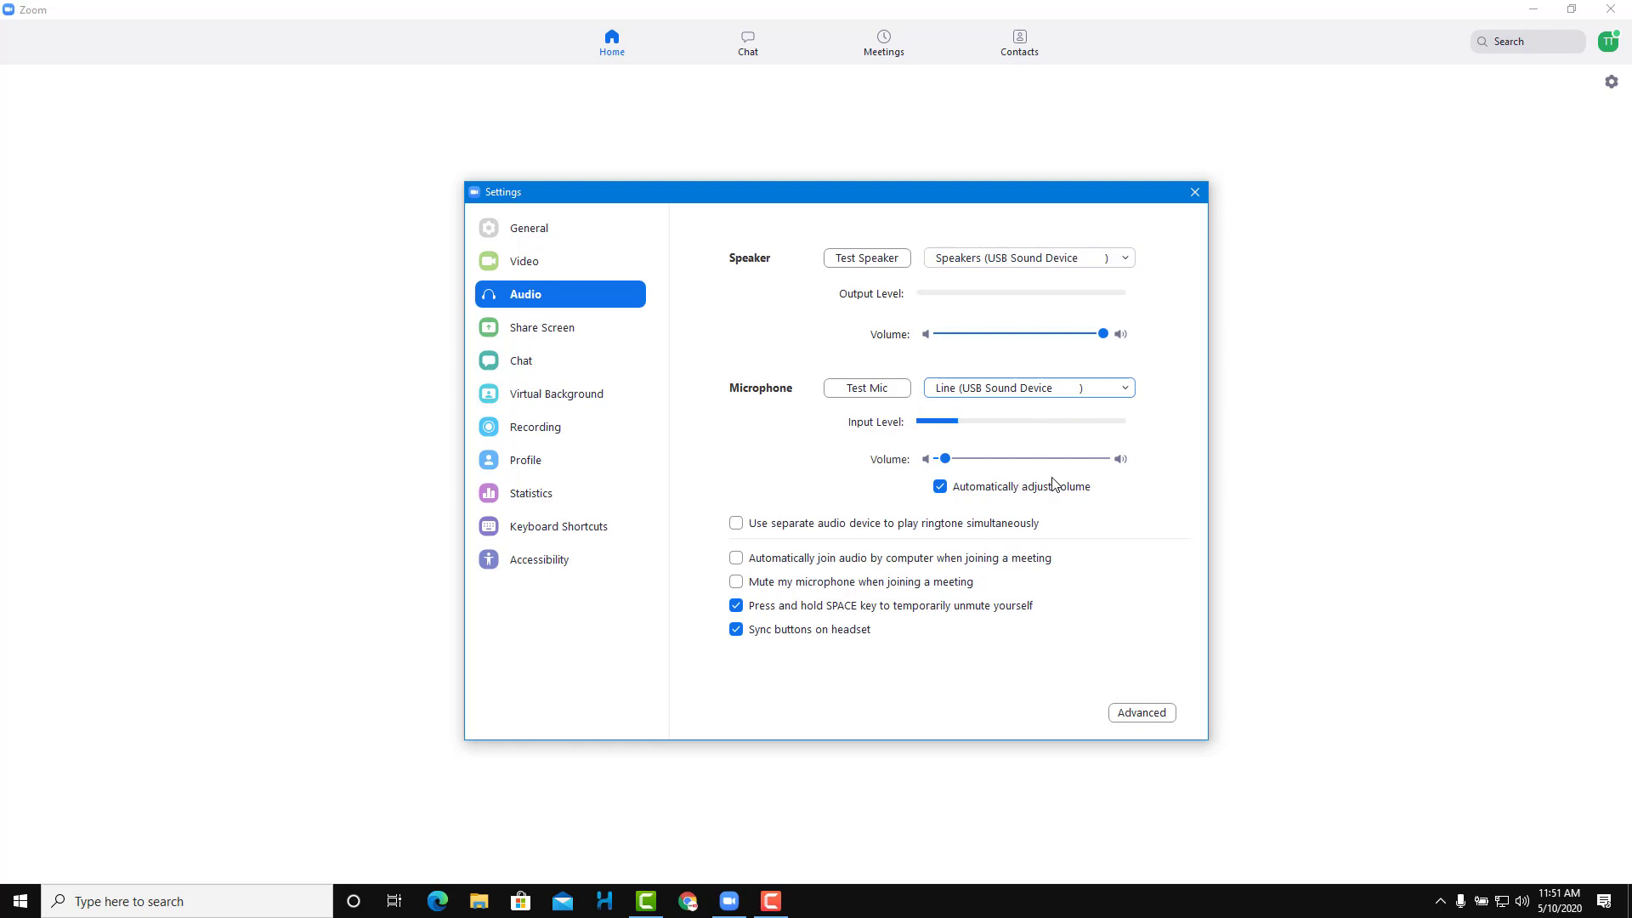
pyautogui.click(879, 391)
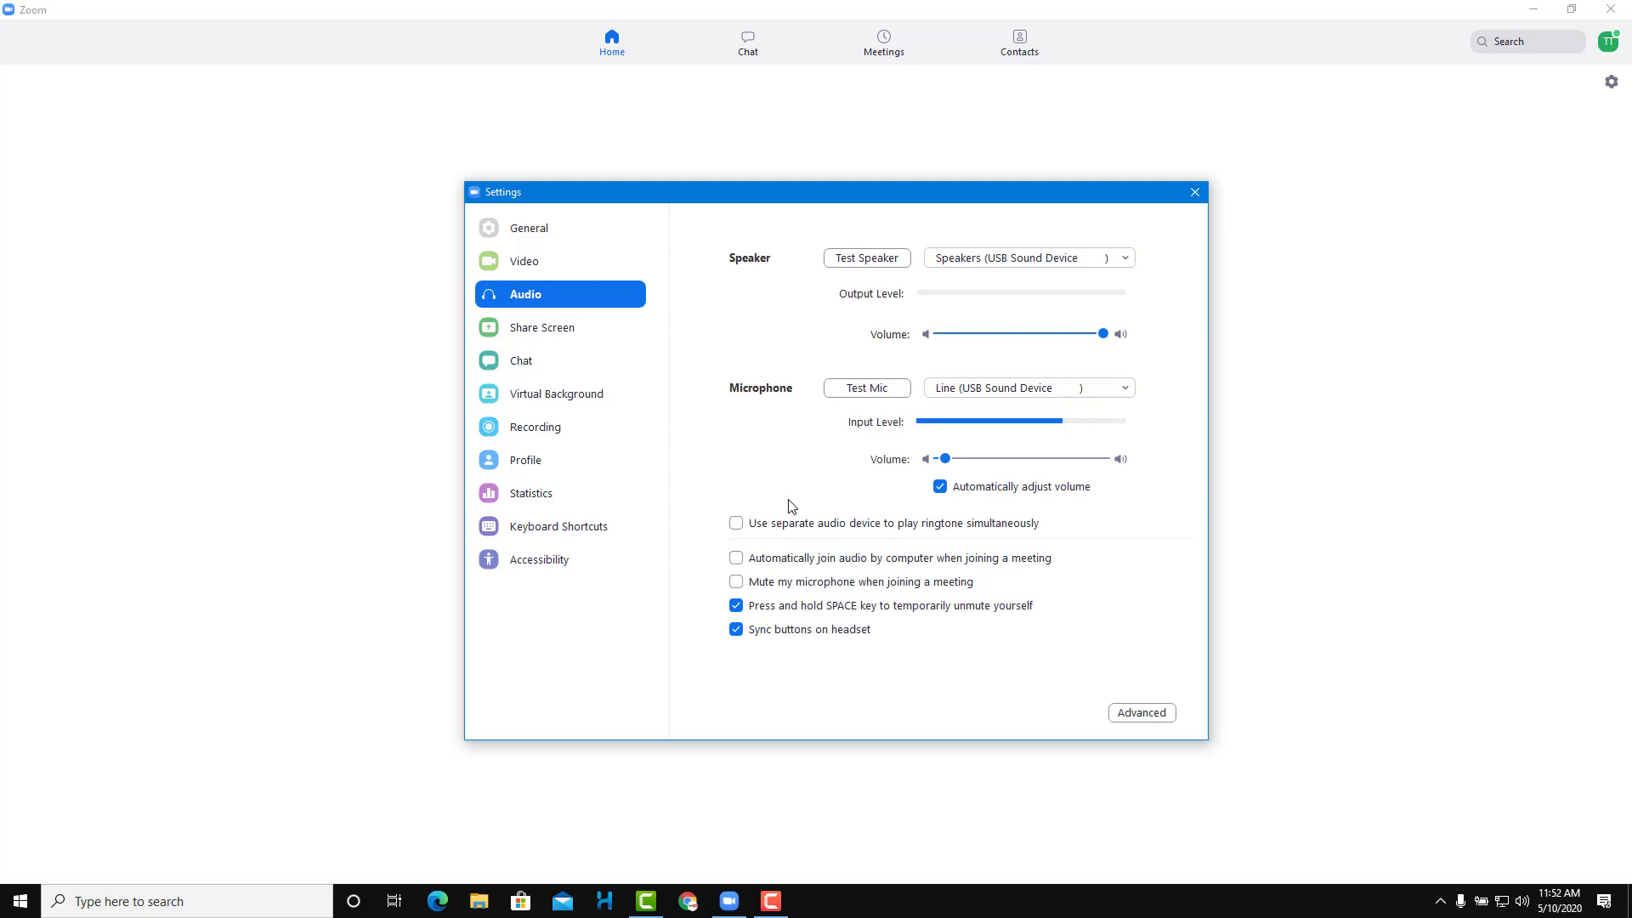
# - Try the separate ringtone device, automatic computer audio and mute-on-joining options, turning each one back off
pyautogui.click(788, 527)
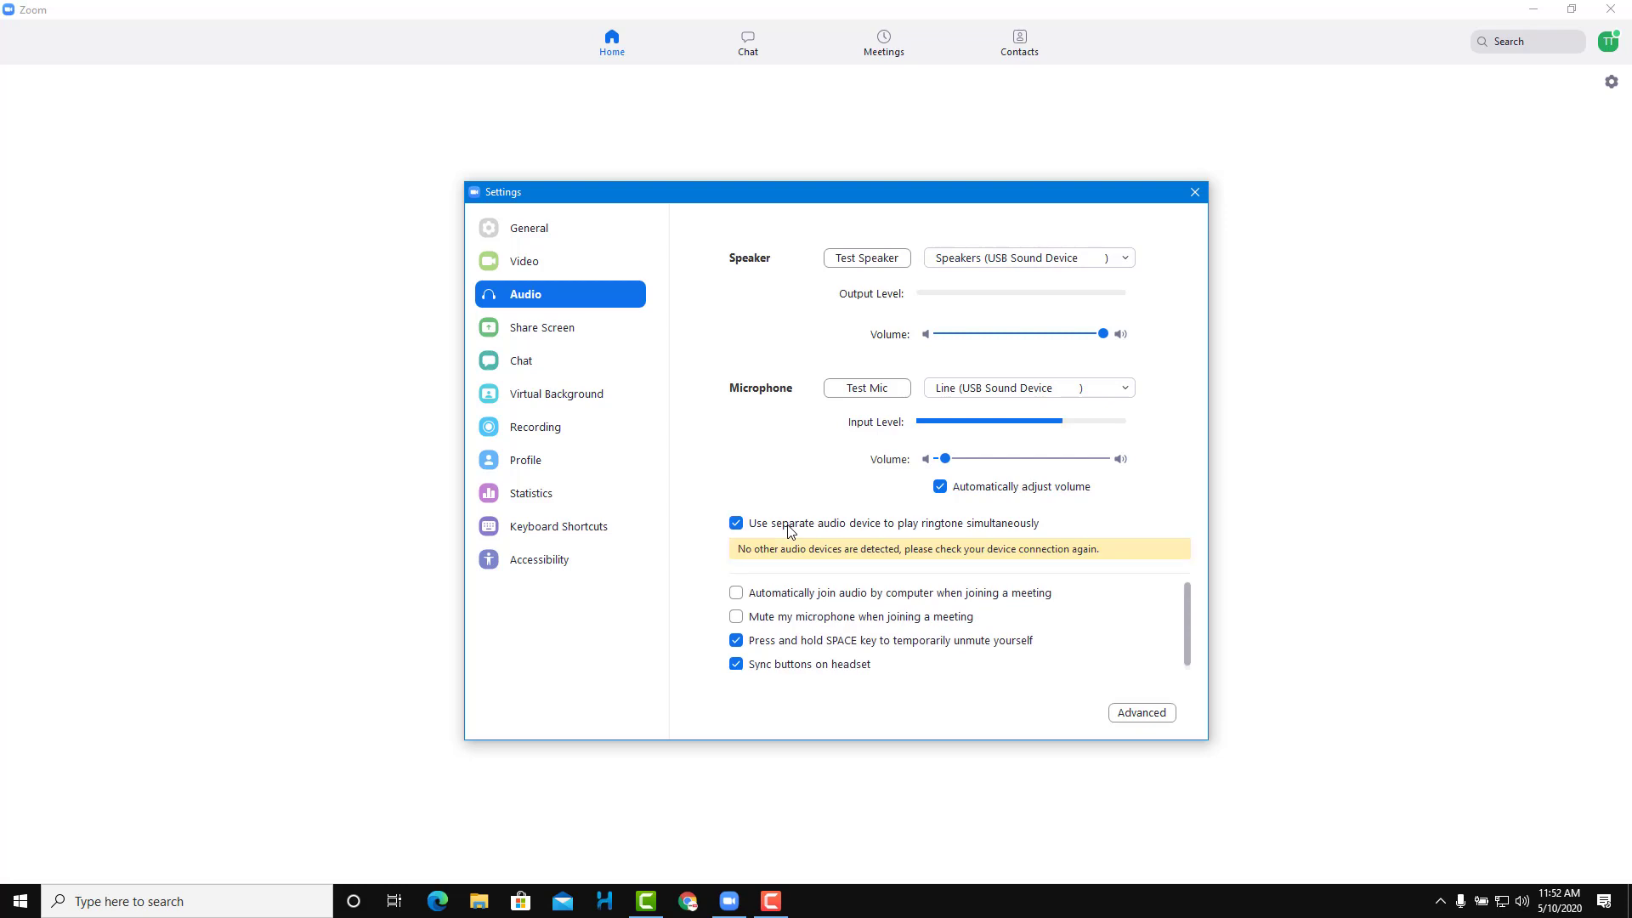
pyautogui.click(789, 527)
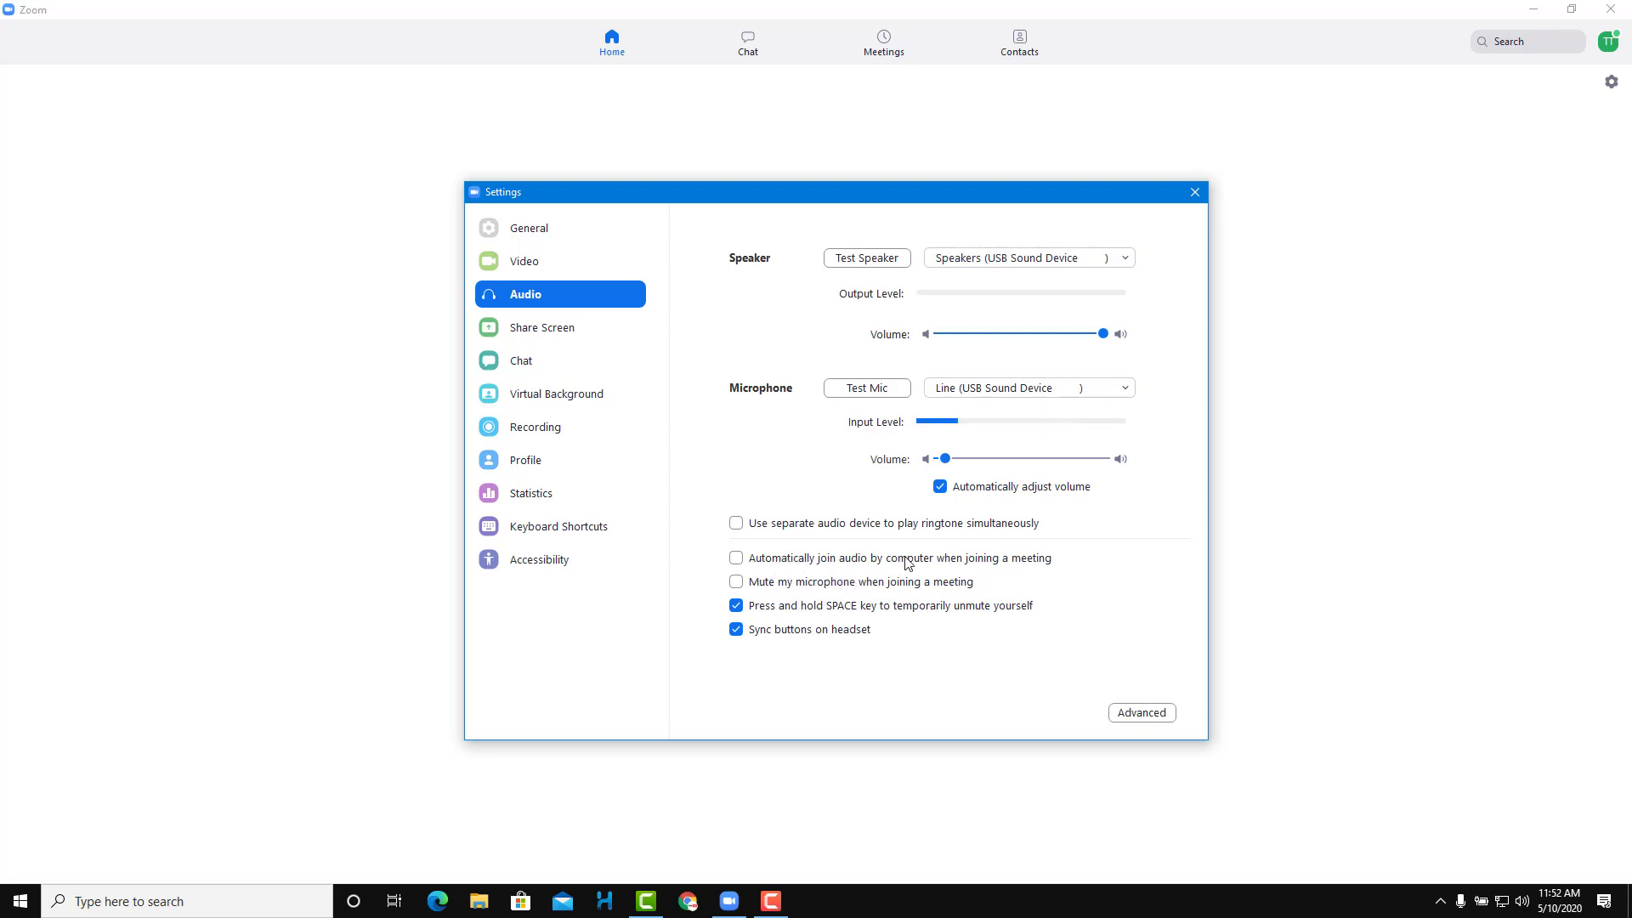
pyautogui.click(1004, 563)
pyautogui.click(1006, 566)
pyautogui.click(879, 588)
pyautogui.click(879, 588)
# - Open the advanced audio settings and try the in-meeting "Enable Original Sound" option, then turn it back off
pyautogui.moveTo(831, 638)
pyautogui.click(1141, 712)
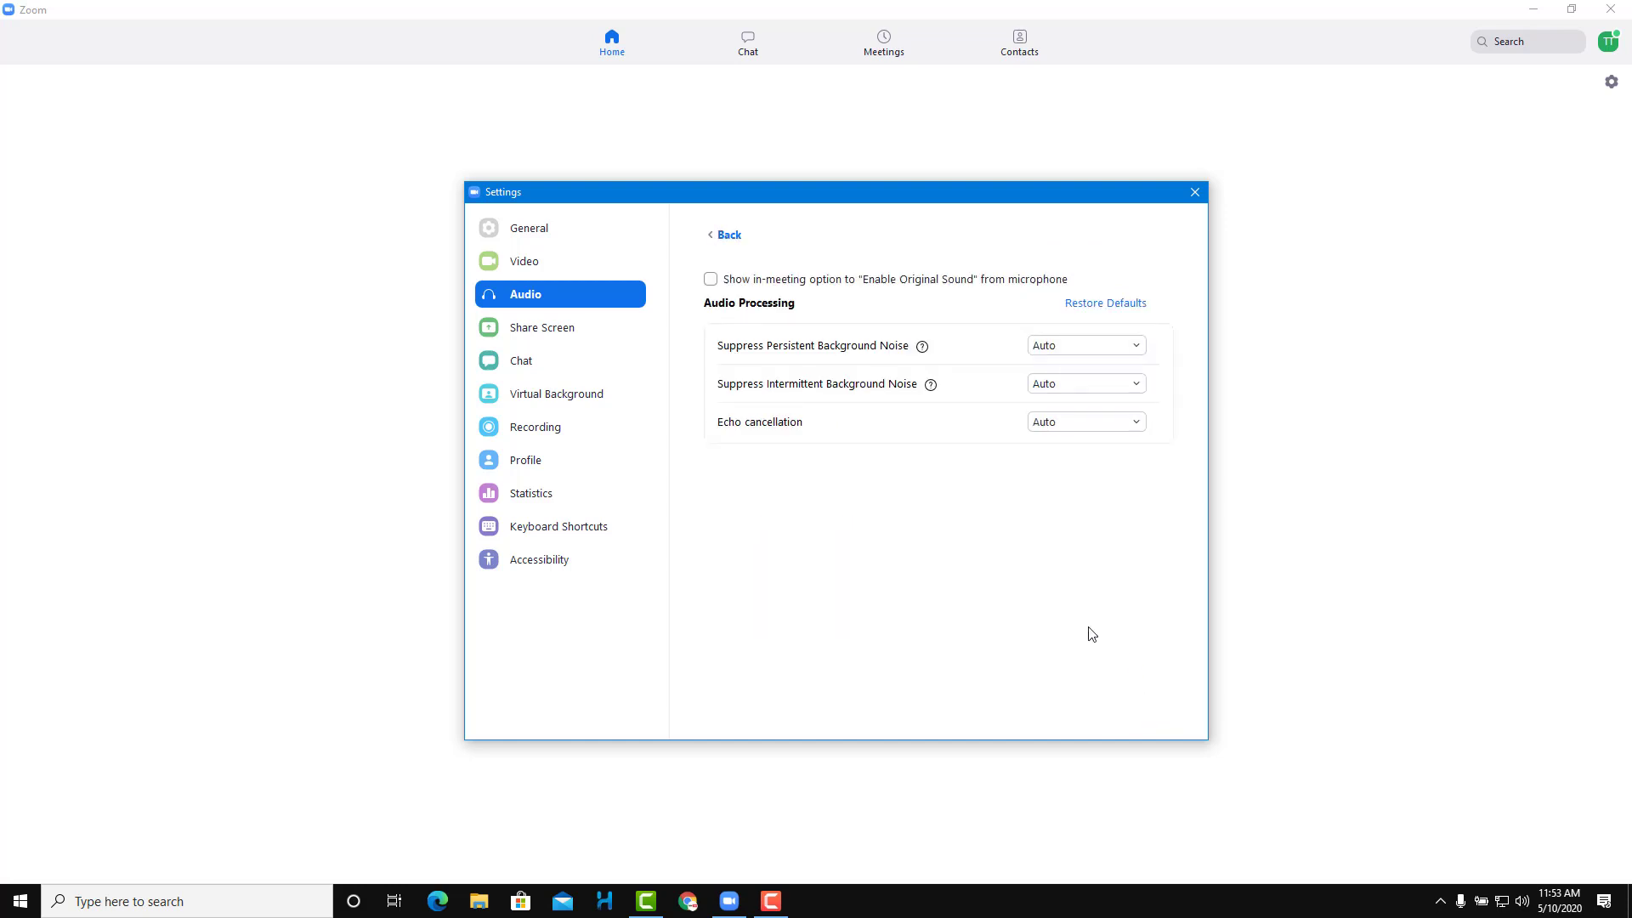
pyautogui.moveTo(775, 291)
pyautogui.click(711, 281)
pyautogui.click(738, 281)
# - Examine the suppression level choices for persistent and intermittent background noise, leaving both on Auto
pyautogui.click(1067, 349)
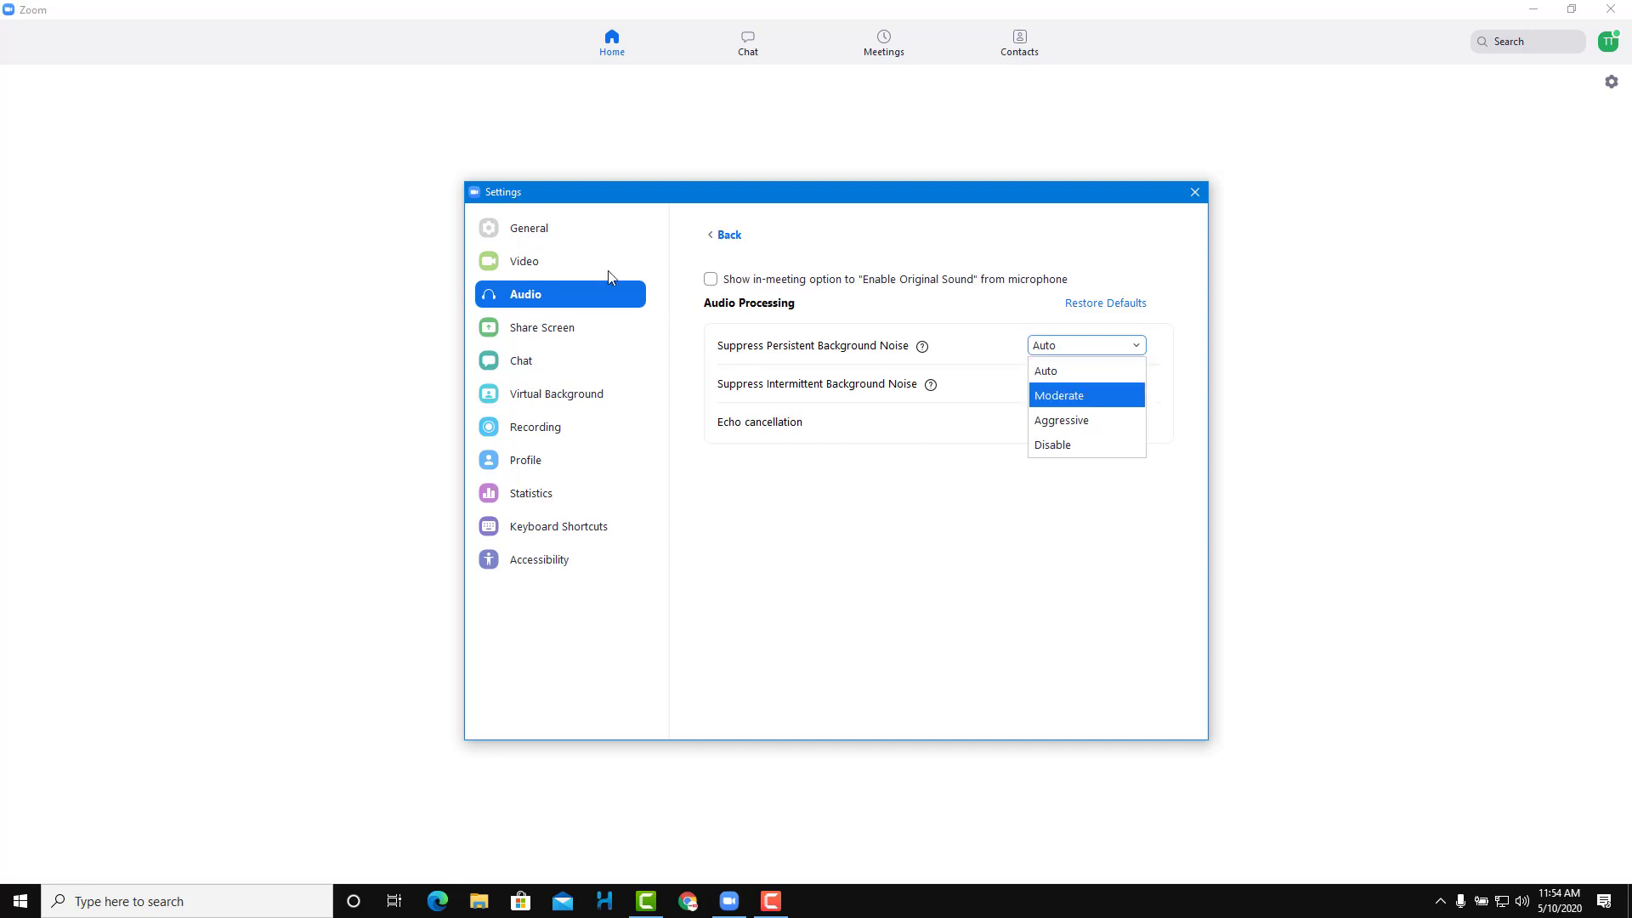
pyautogui.click(1078, 379)
pyautogui.click(1074, 345)
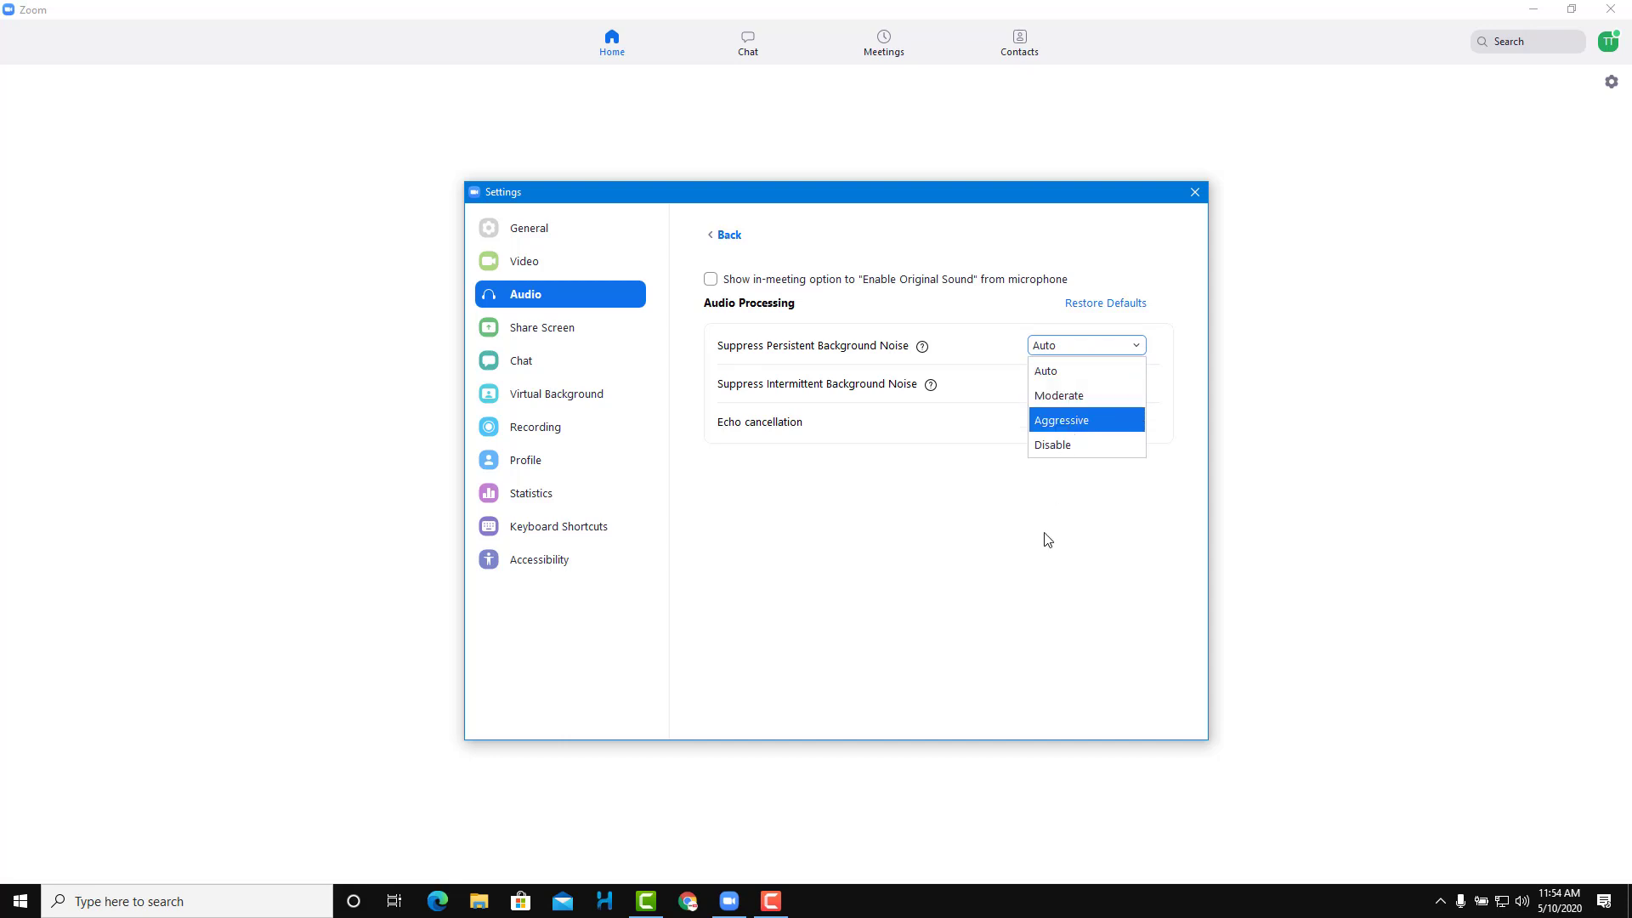
pyautogui.click(1046, 572)
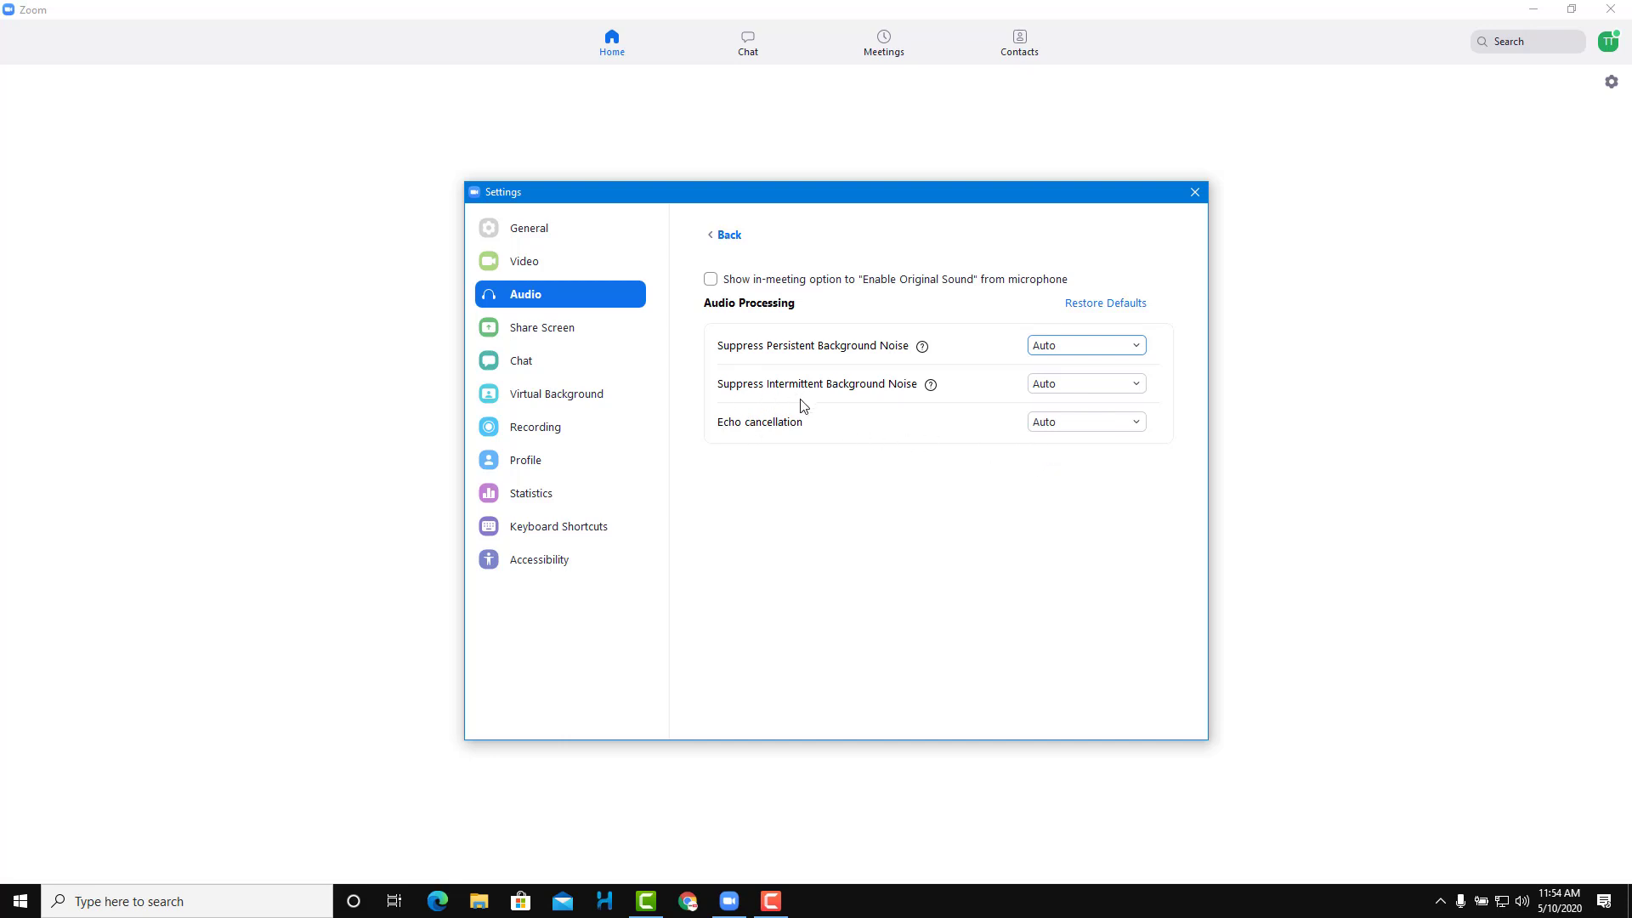
pyautogui.click(1098, 385)
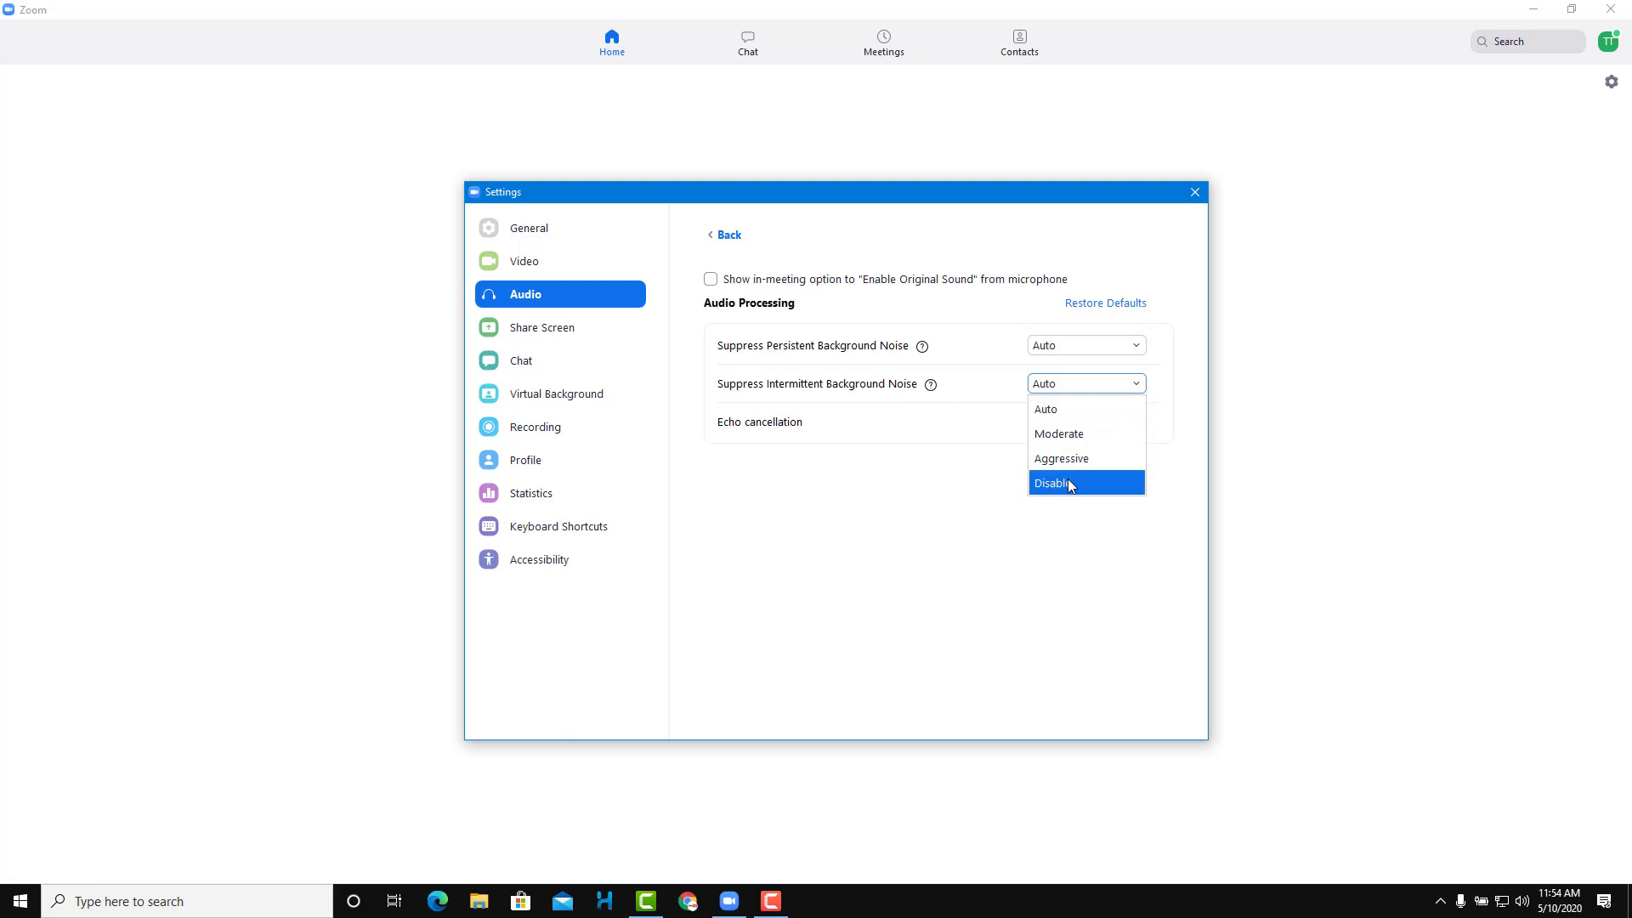
pyautogui.click(897, 502)
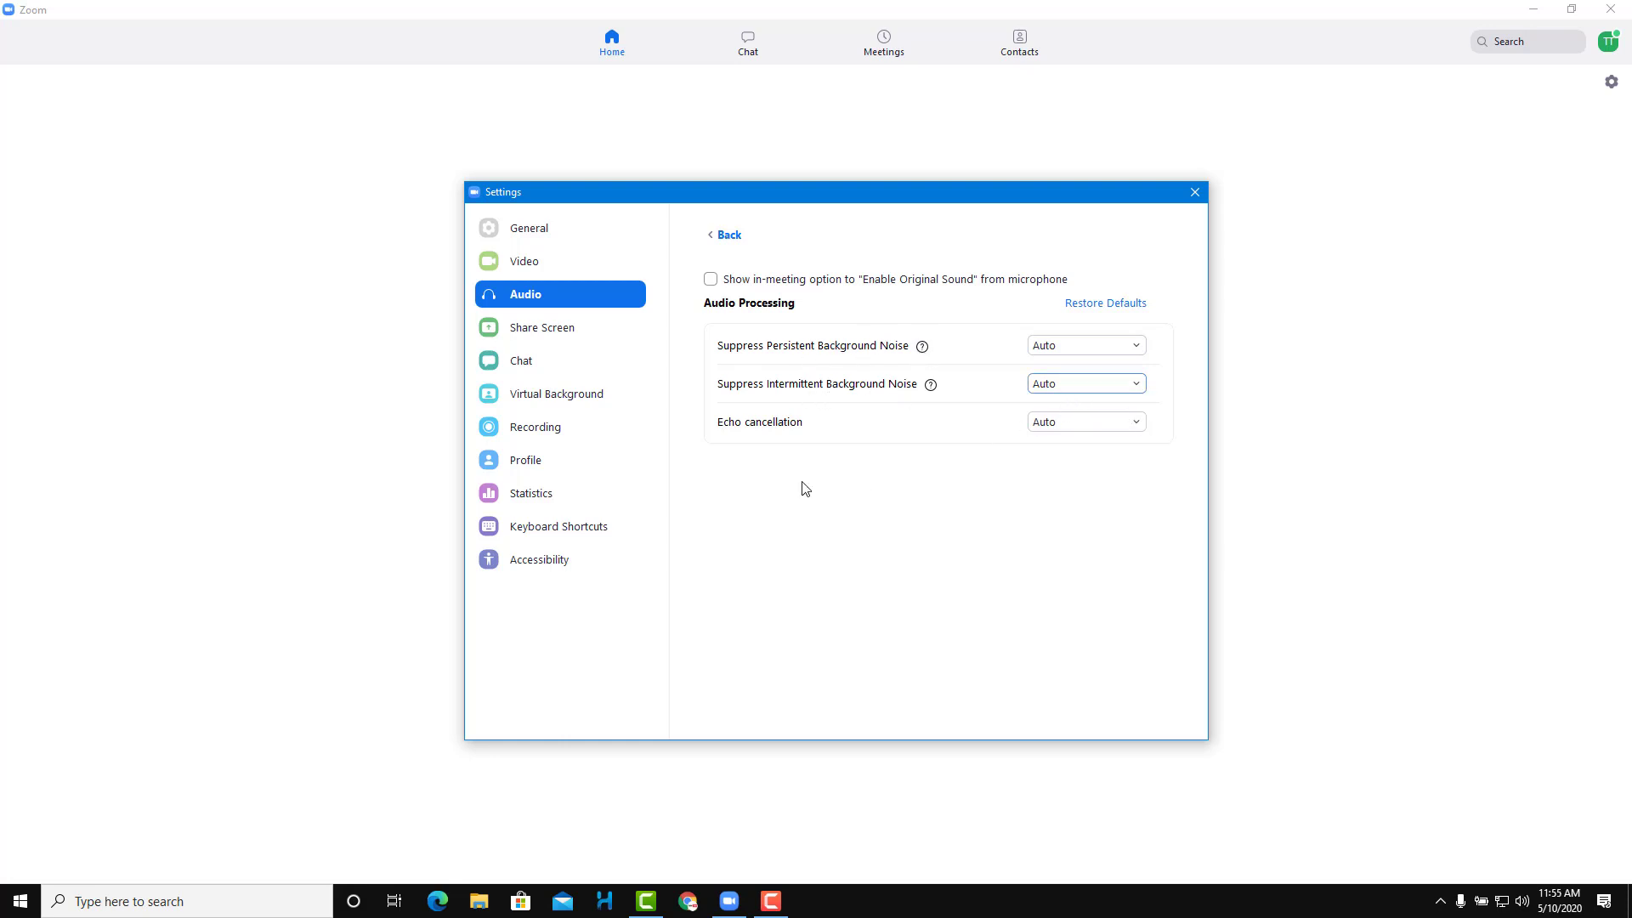
# - Try Aggressive for Echo cancellation, then set it back to Auto
pyautogui.click(1051, 421)
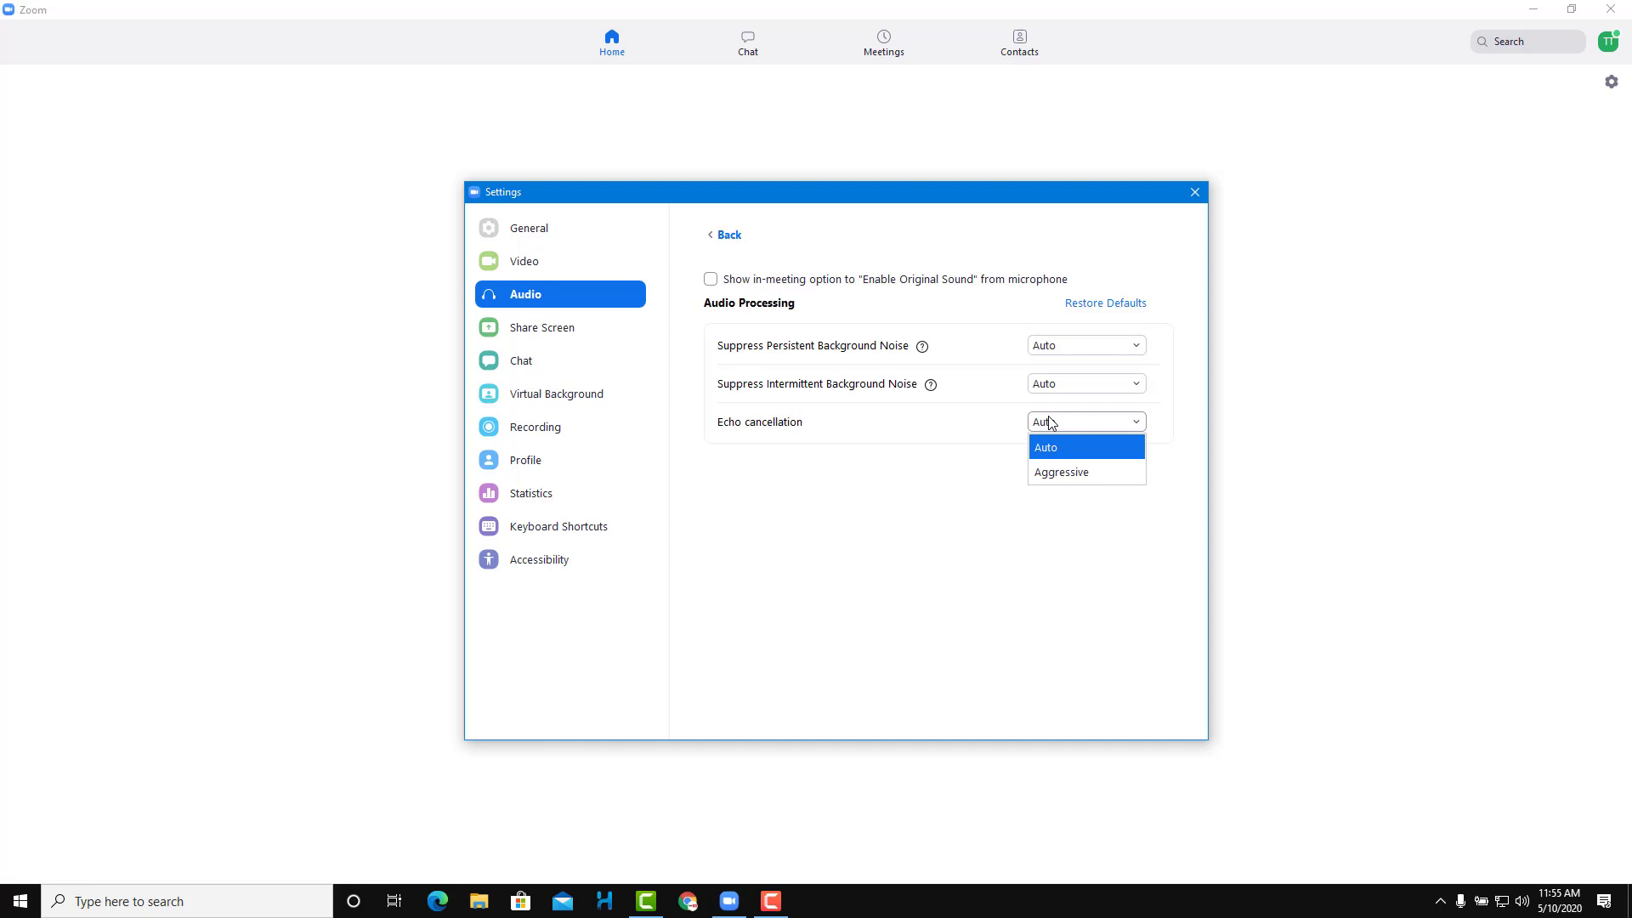
pyautogui.click(1069, 473)
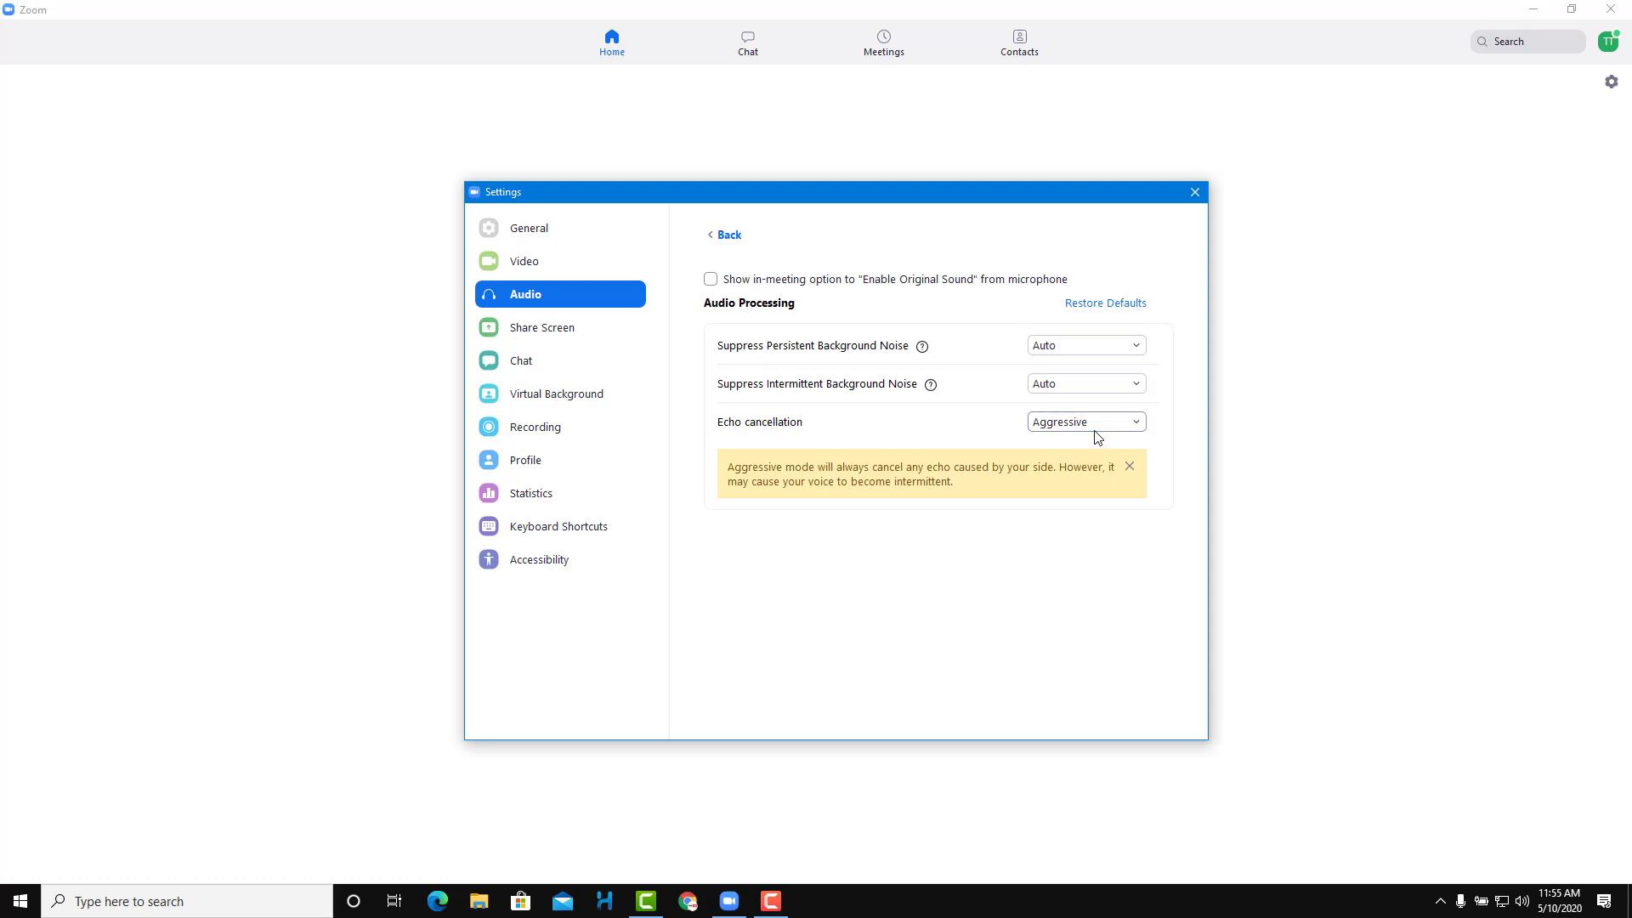
pyautogui.click(1092, 427)
pyautogui.click(1083, 443)
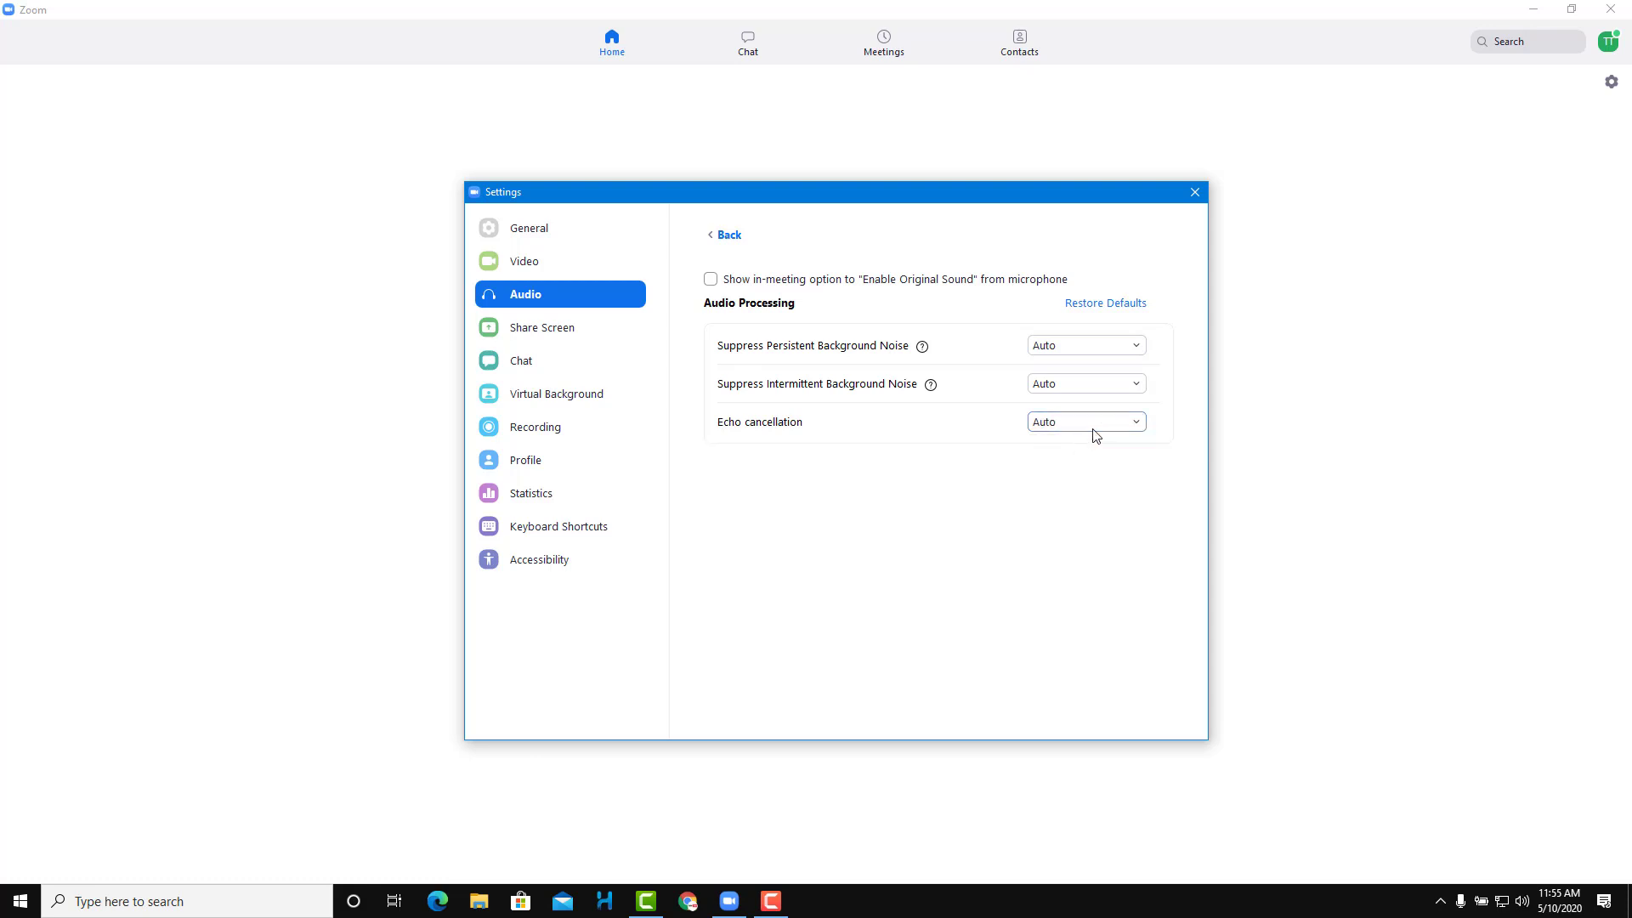
pyautogui.click(1095, 430)
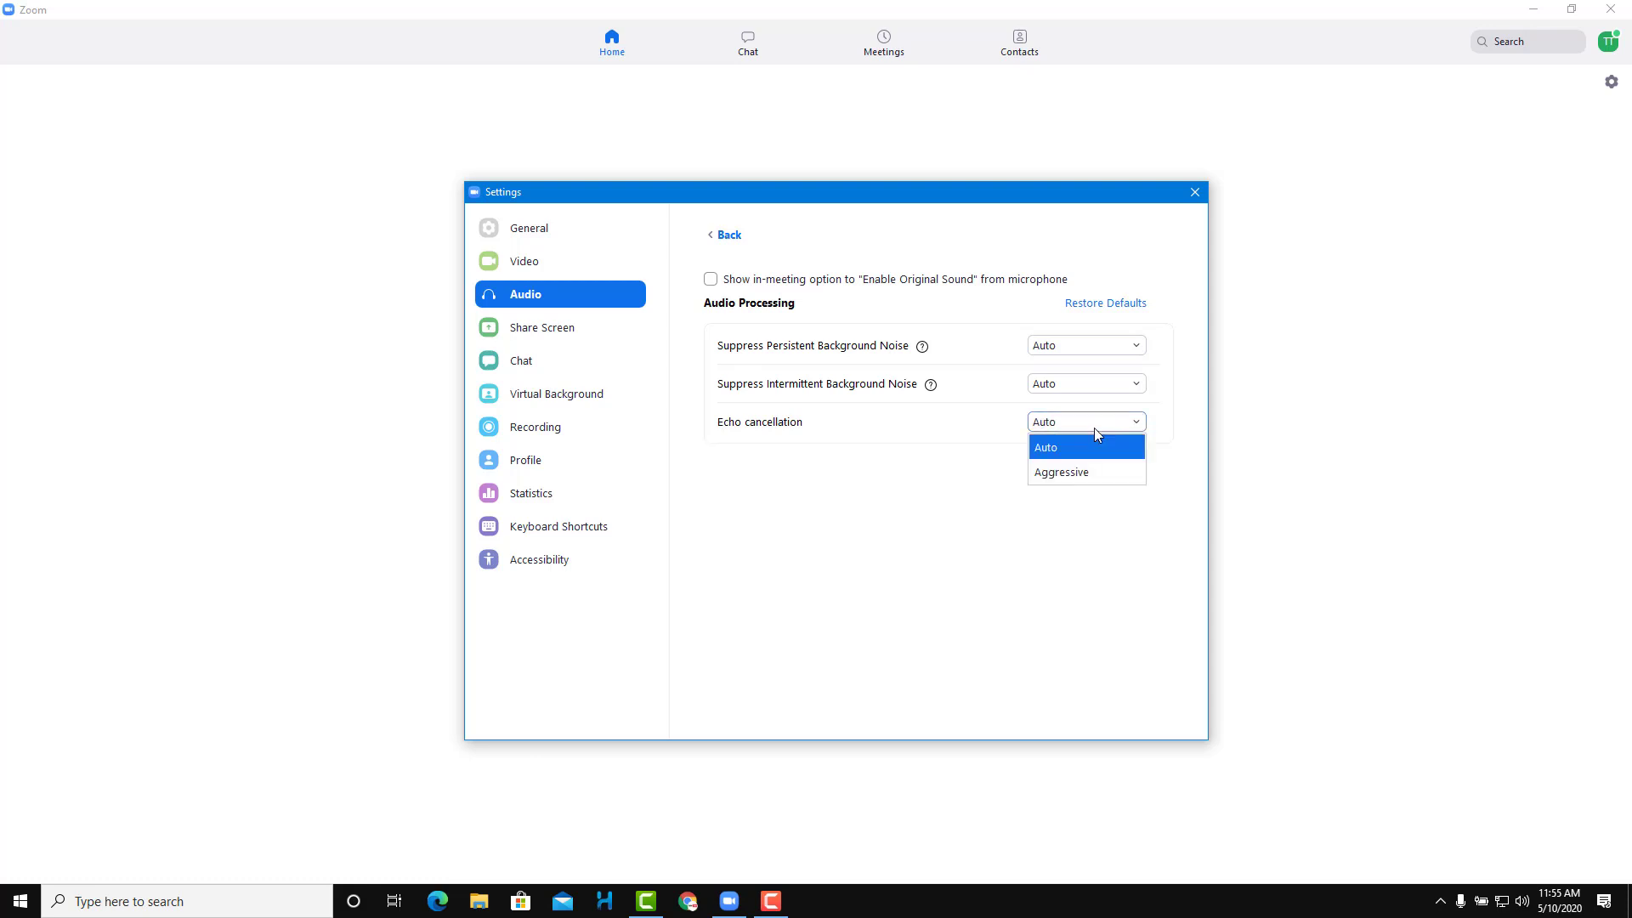
pyautogui.click(1074, 472)
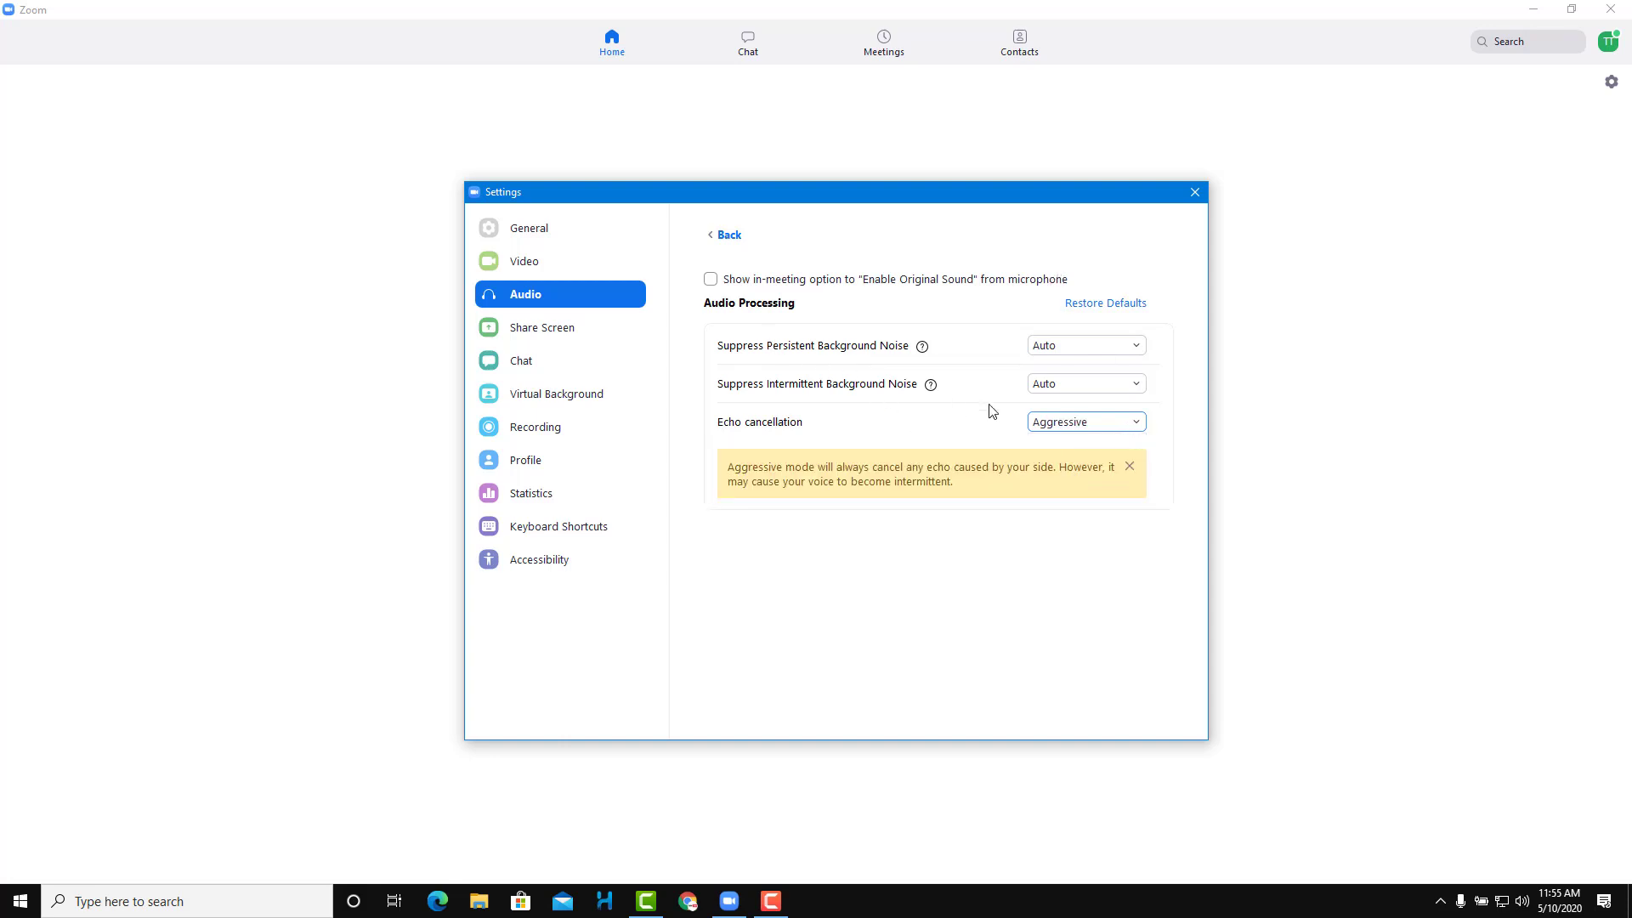
pyautogui.click(1049, 426)
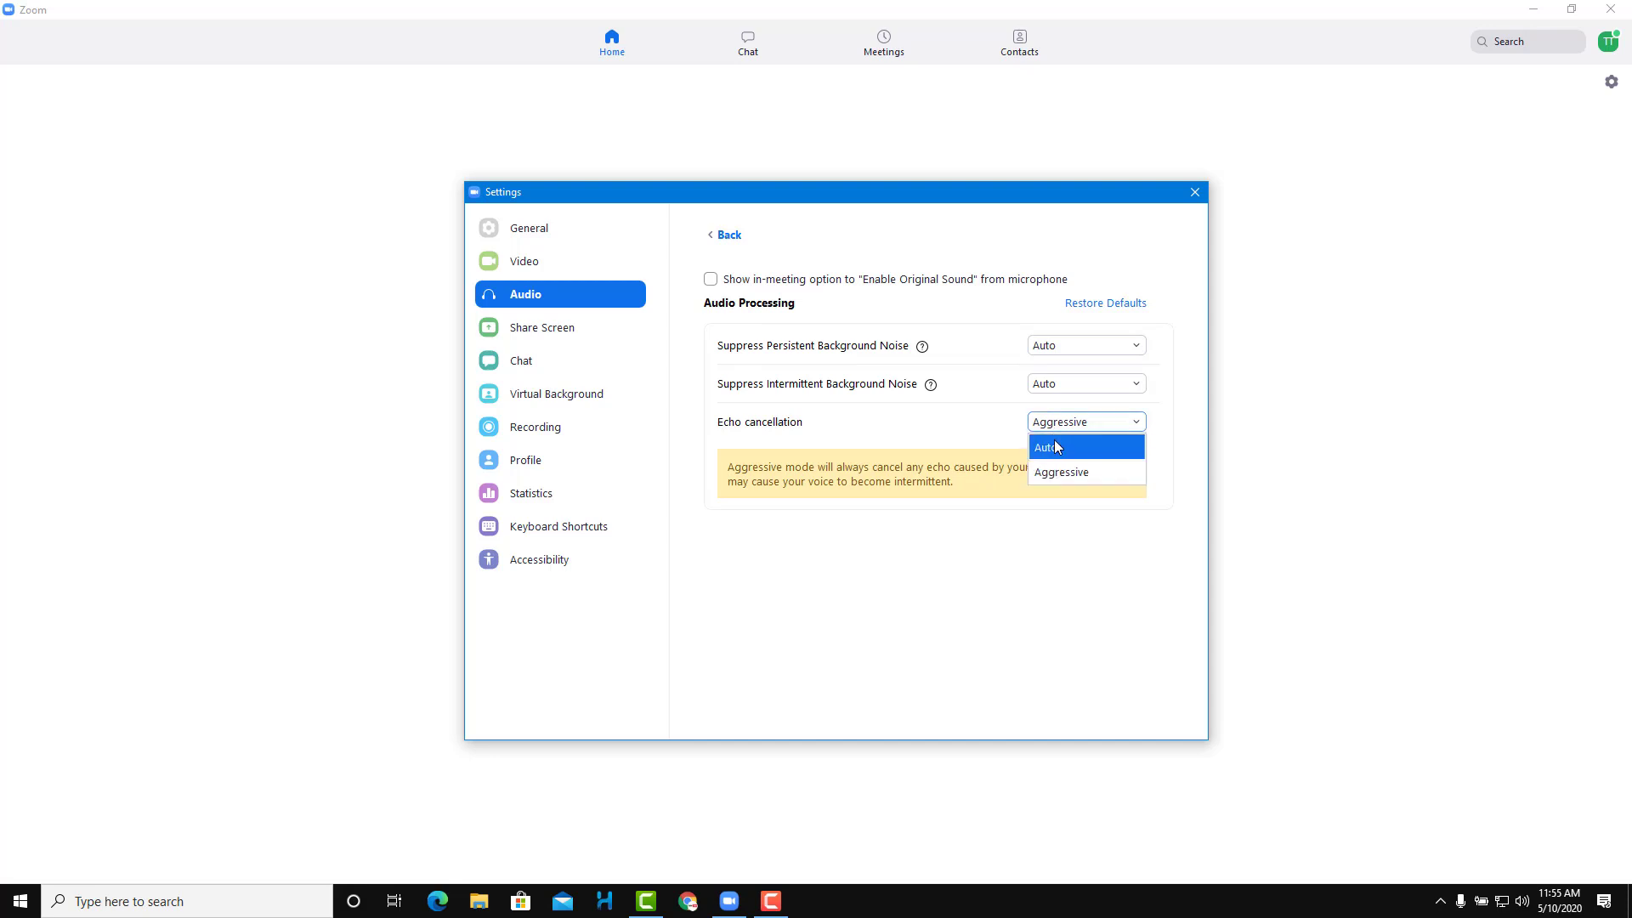
pyautogui.click(1053, 447)
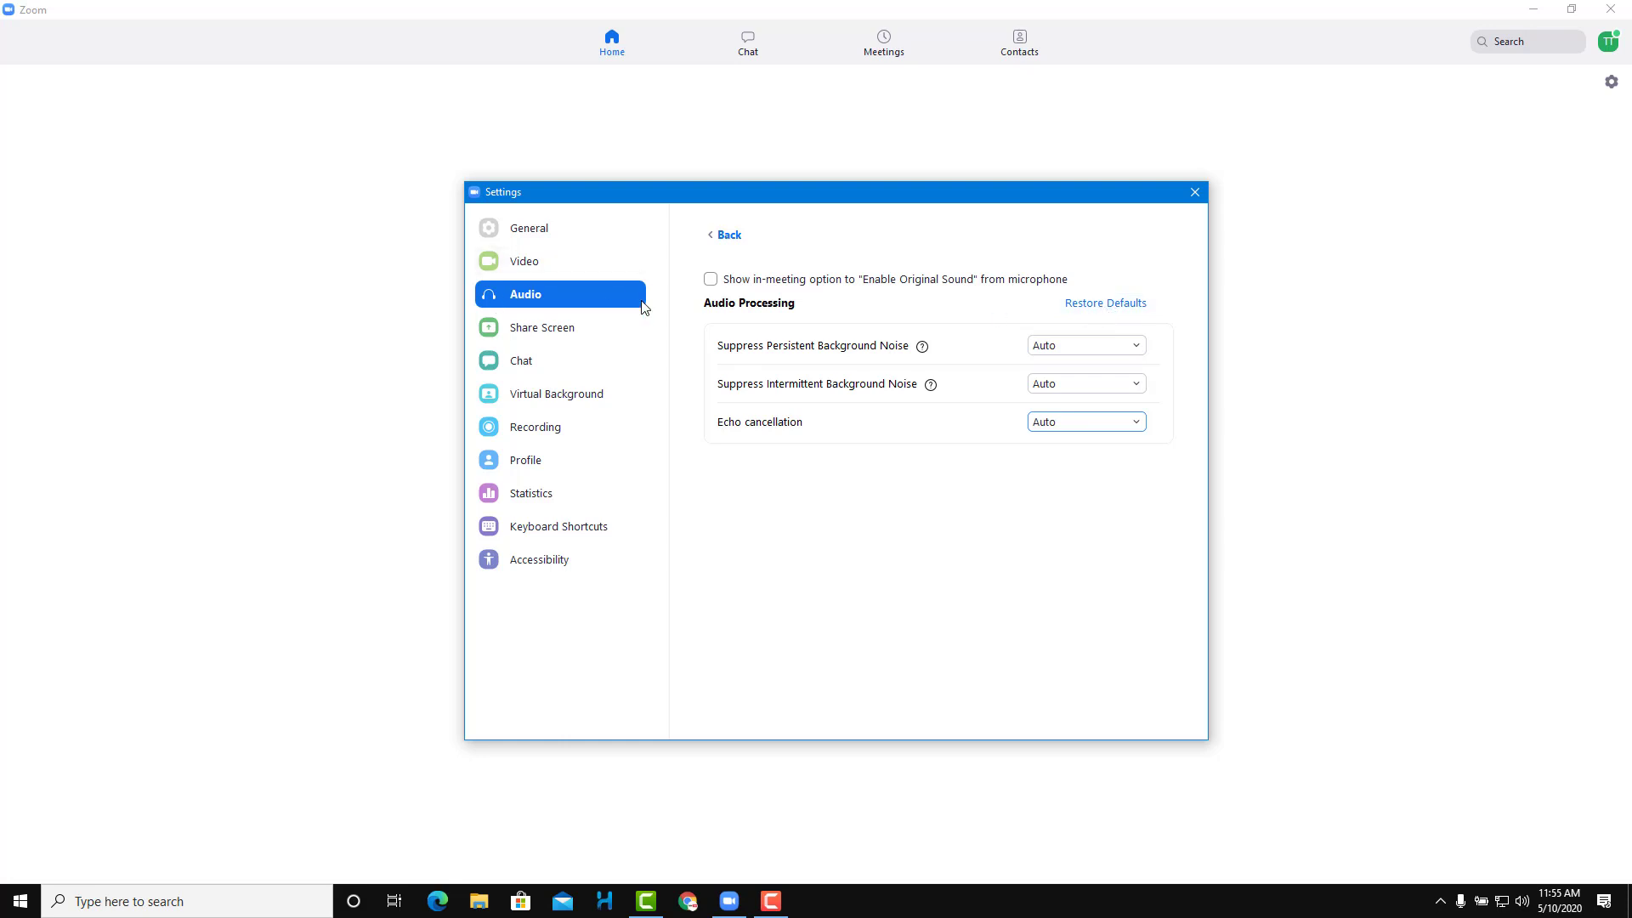
# - Revisit the main video settings to review the camera and meeting options, then return to the audio settings
pyautogui.click(520, 261)
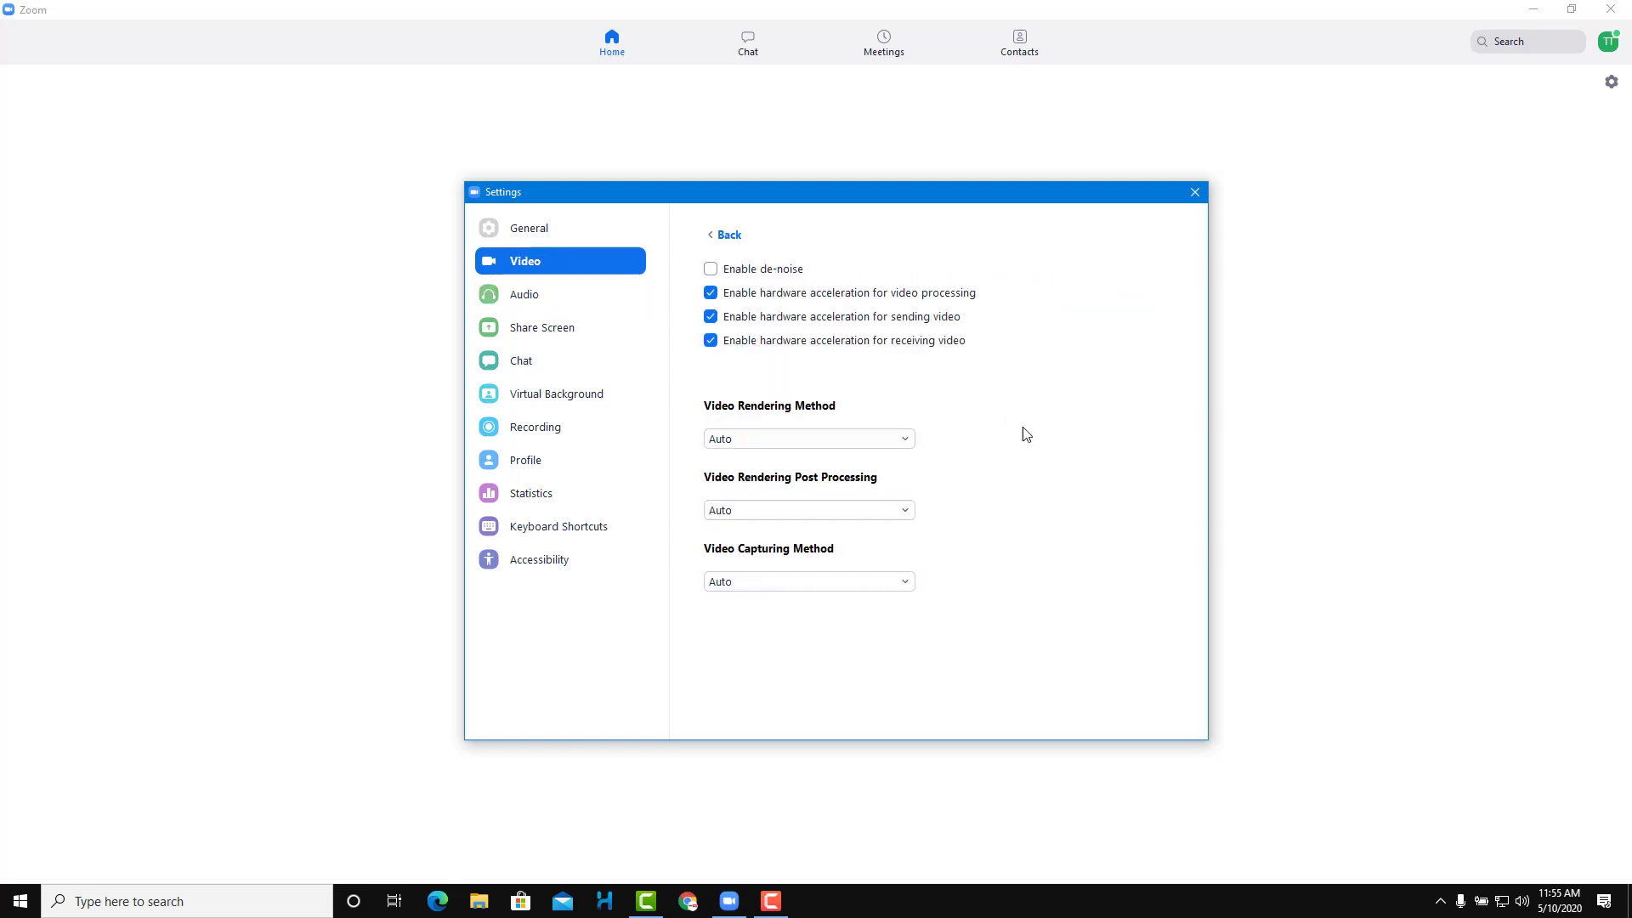
pyautogui.click(720, 238)
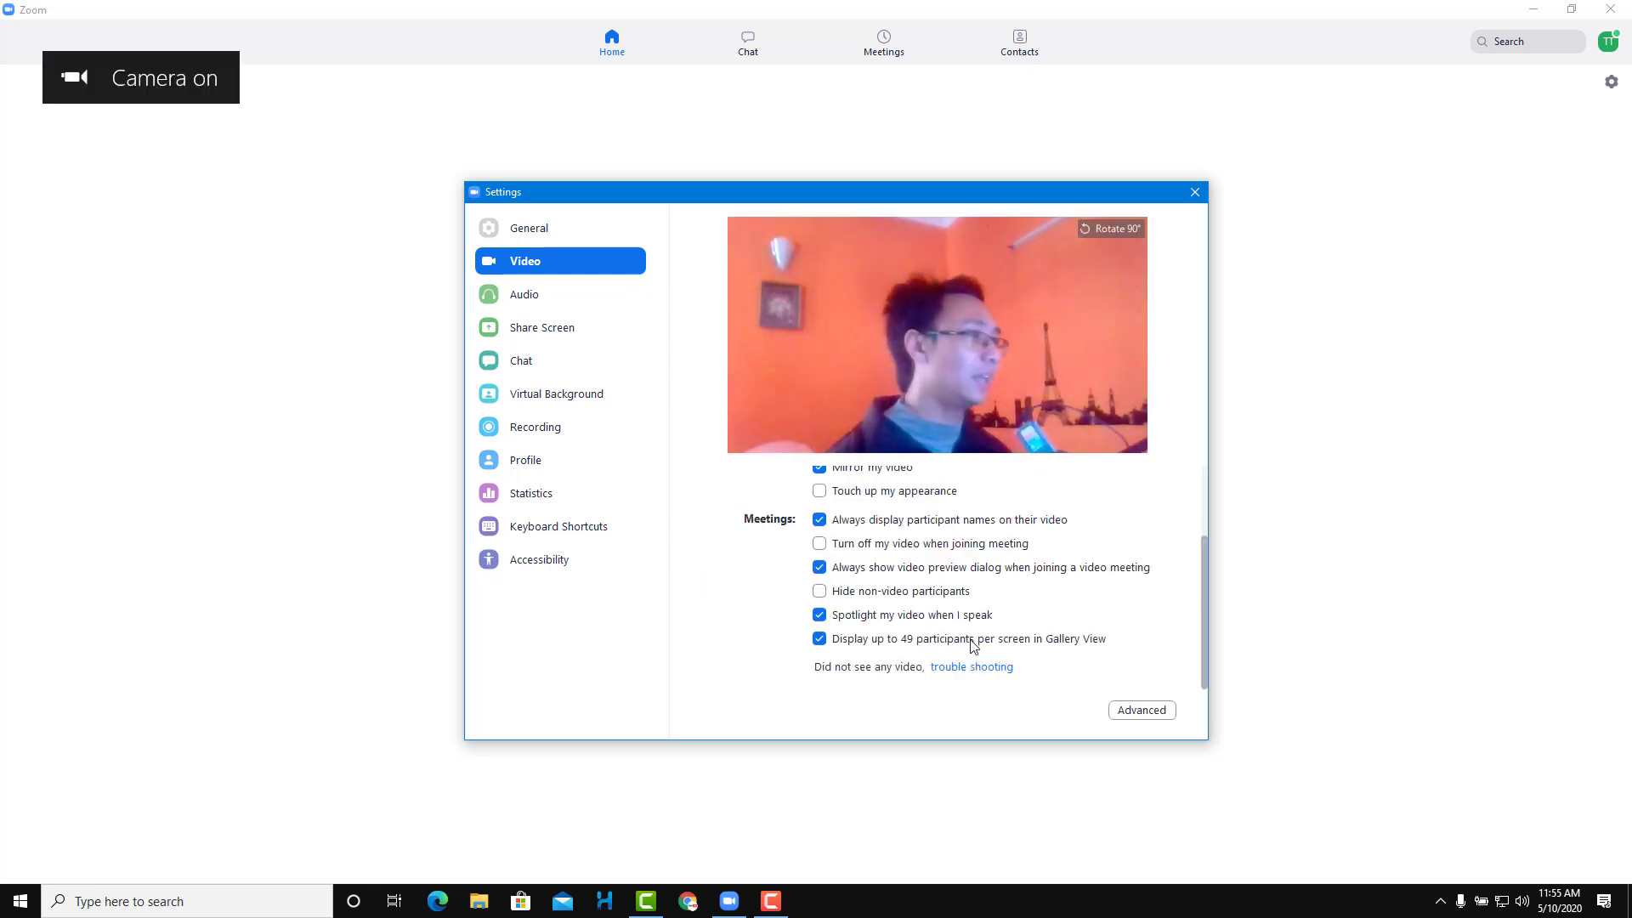
pyautogui.scroll(2, 1099, 605)
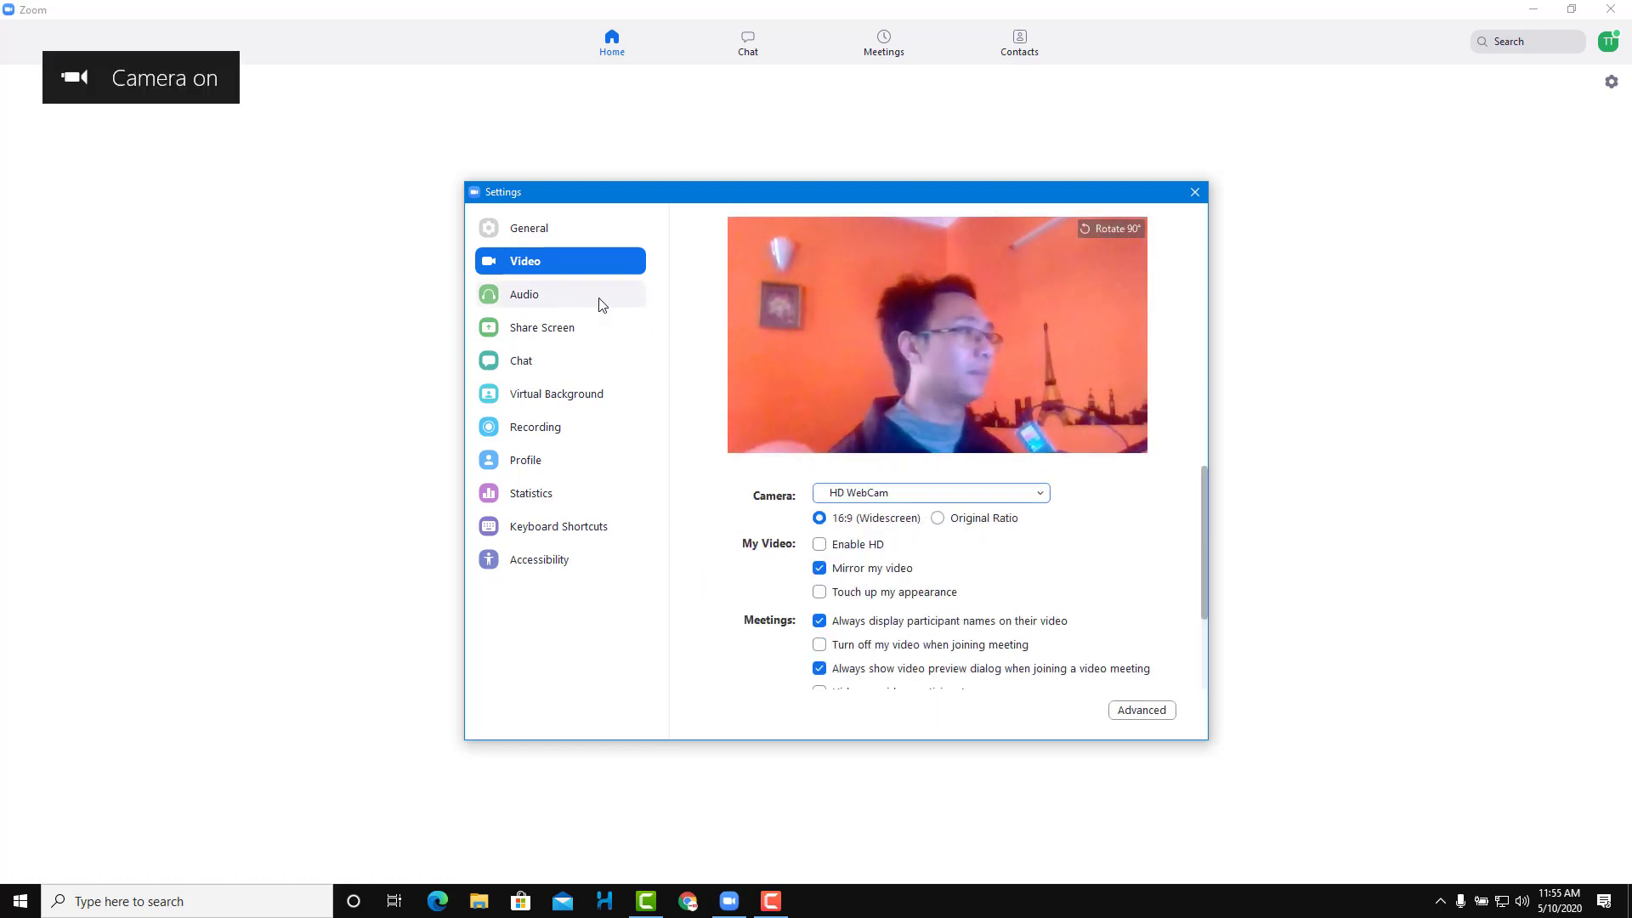
pyautogui.click(529, 299)
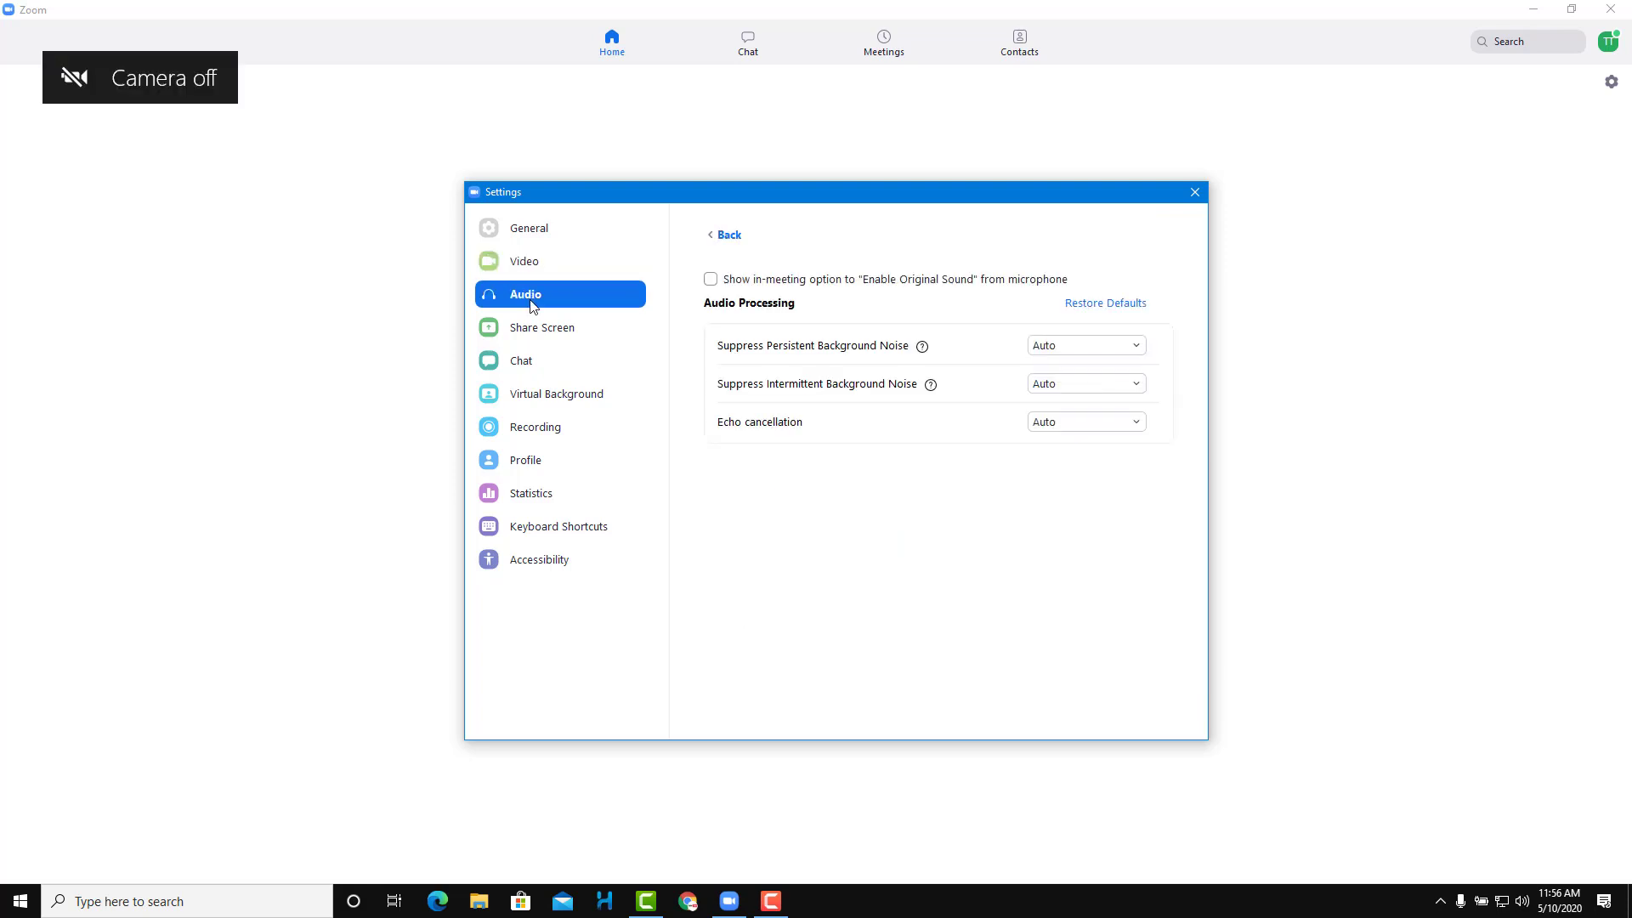